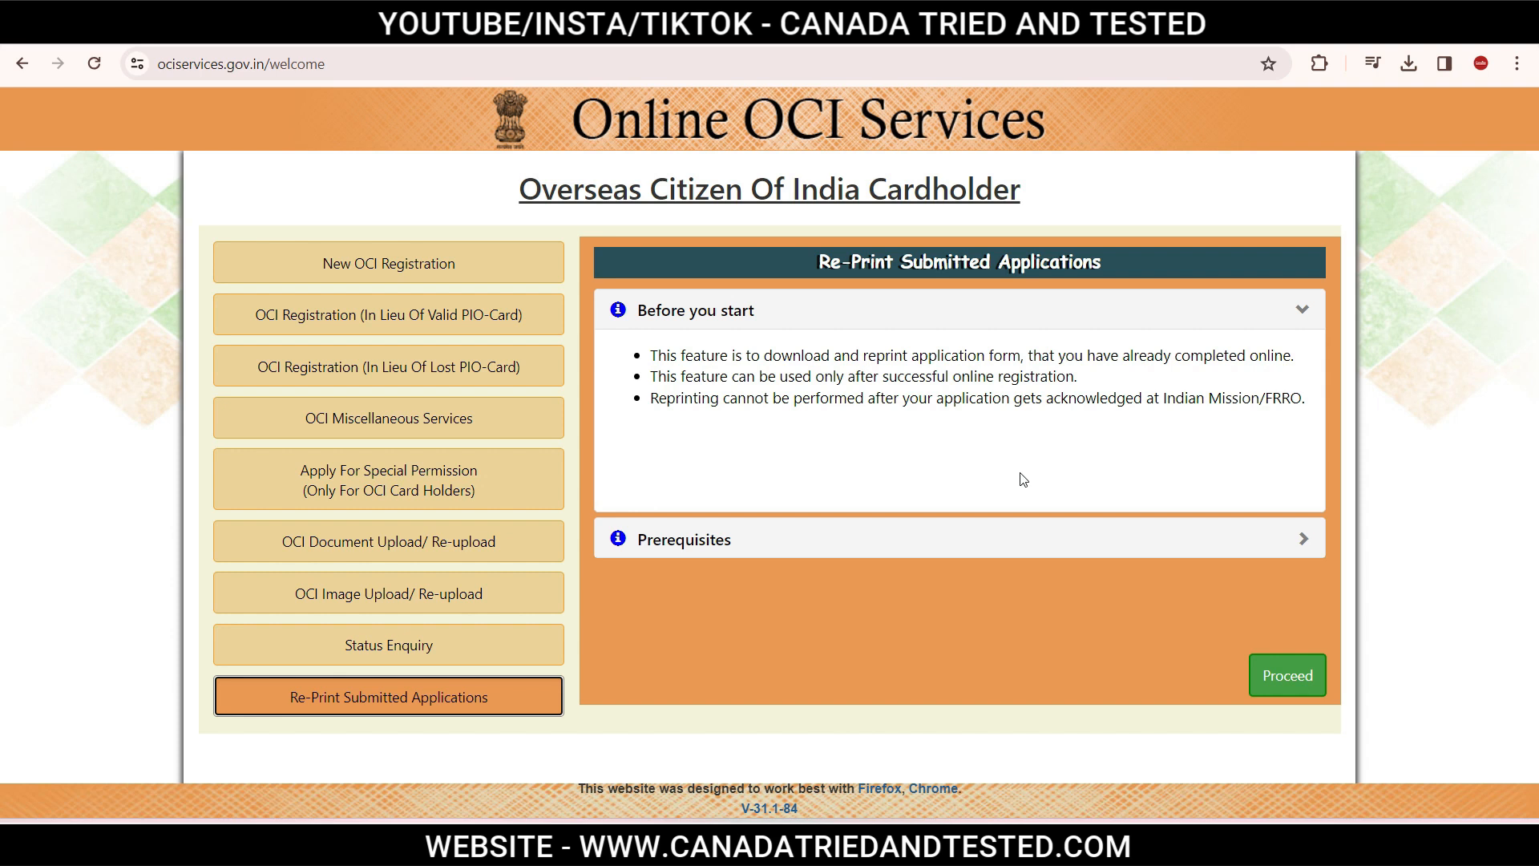
# Start a new OCI registration and accept the filling instructions after reading them.
pyautogui.click(373, 268)
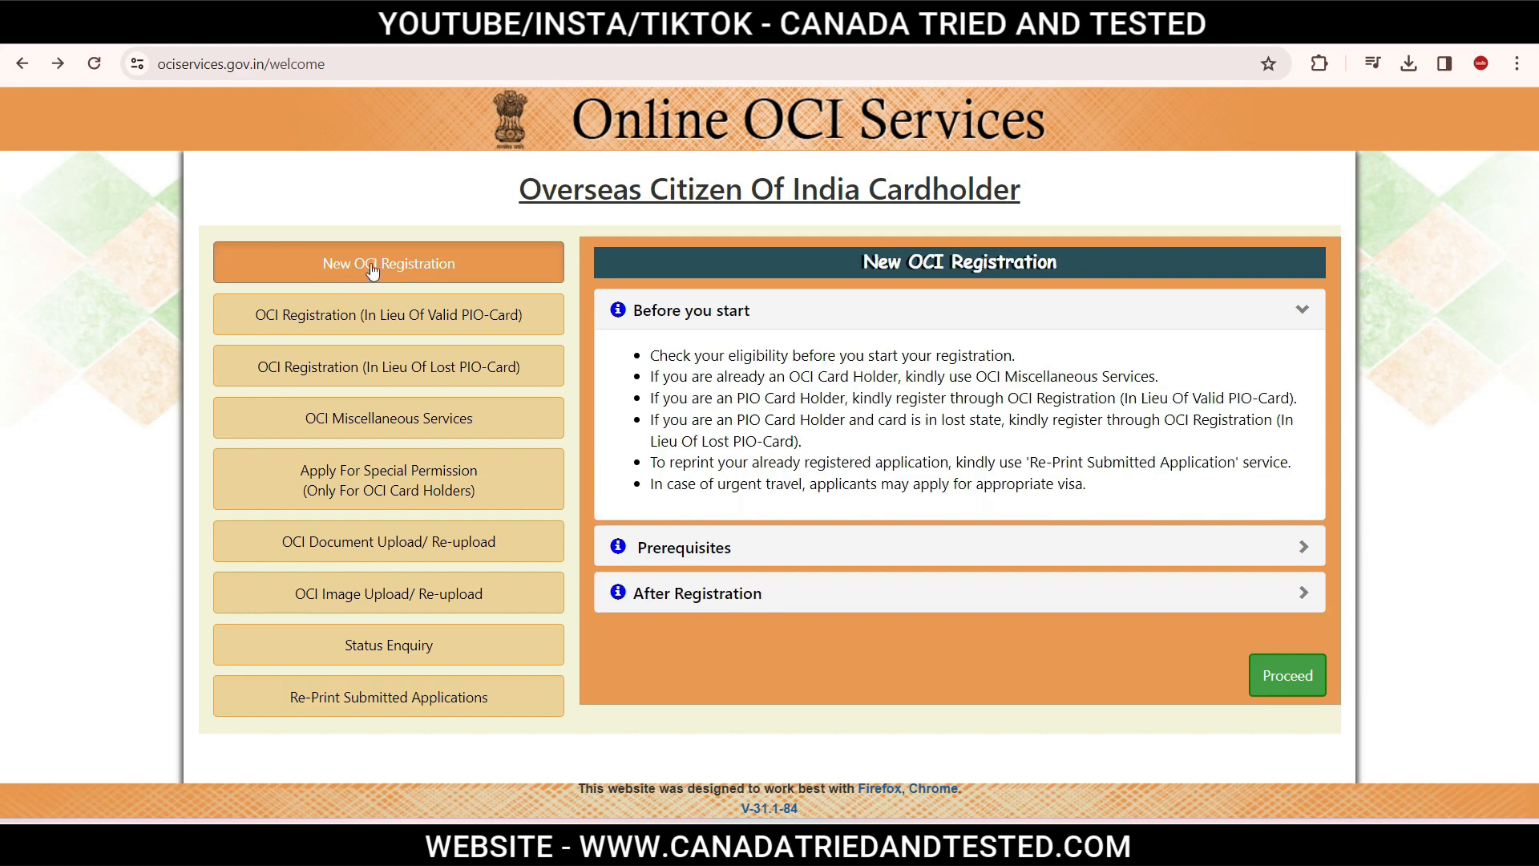
pyautogui.click(1288, 680)
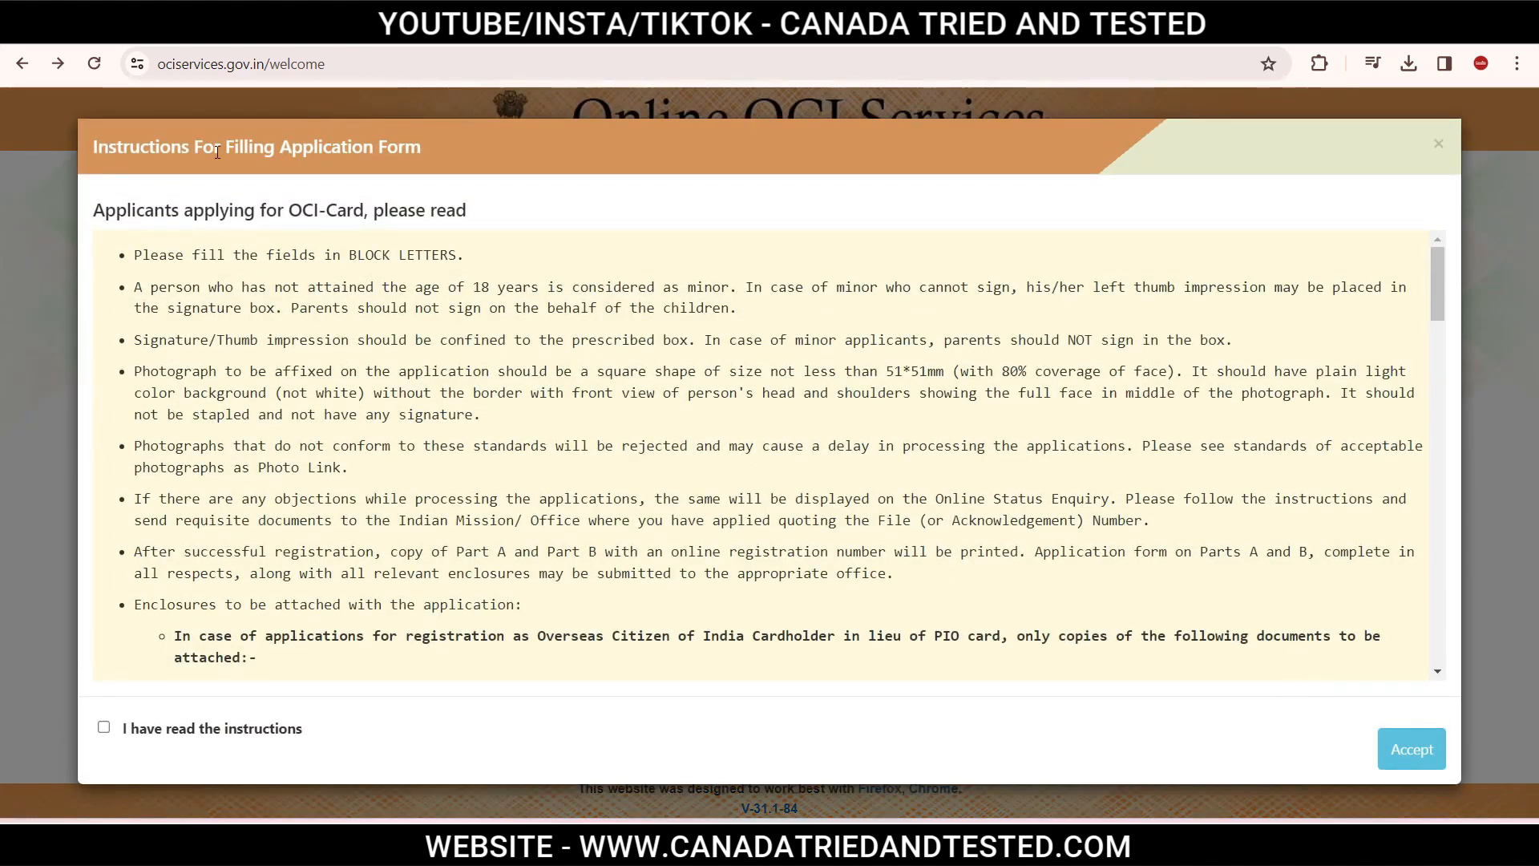
pyautogui.moveTo(1440, 268); pyautogui.dragTo(1438, 633)
pyautogui.click(105, 729)
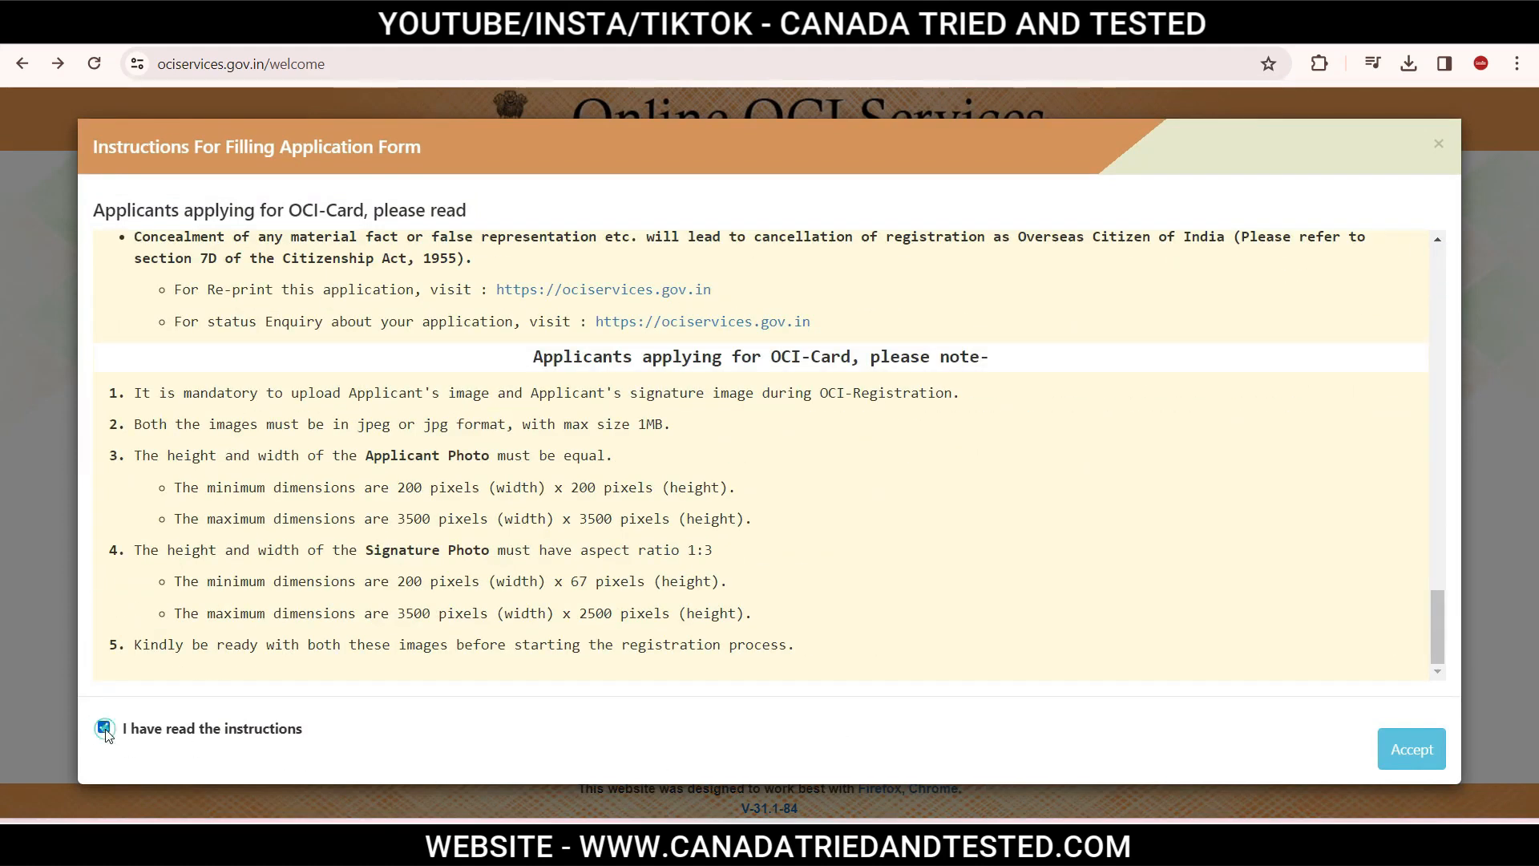
pyautogui.click(1419, 751)
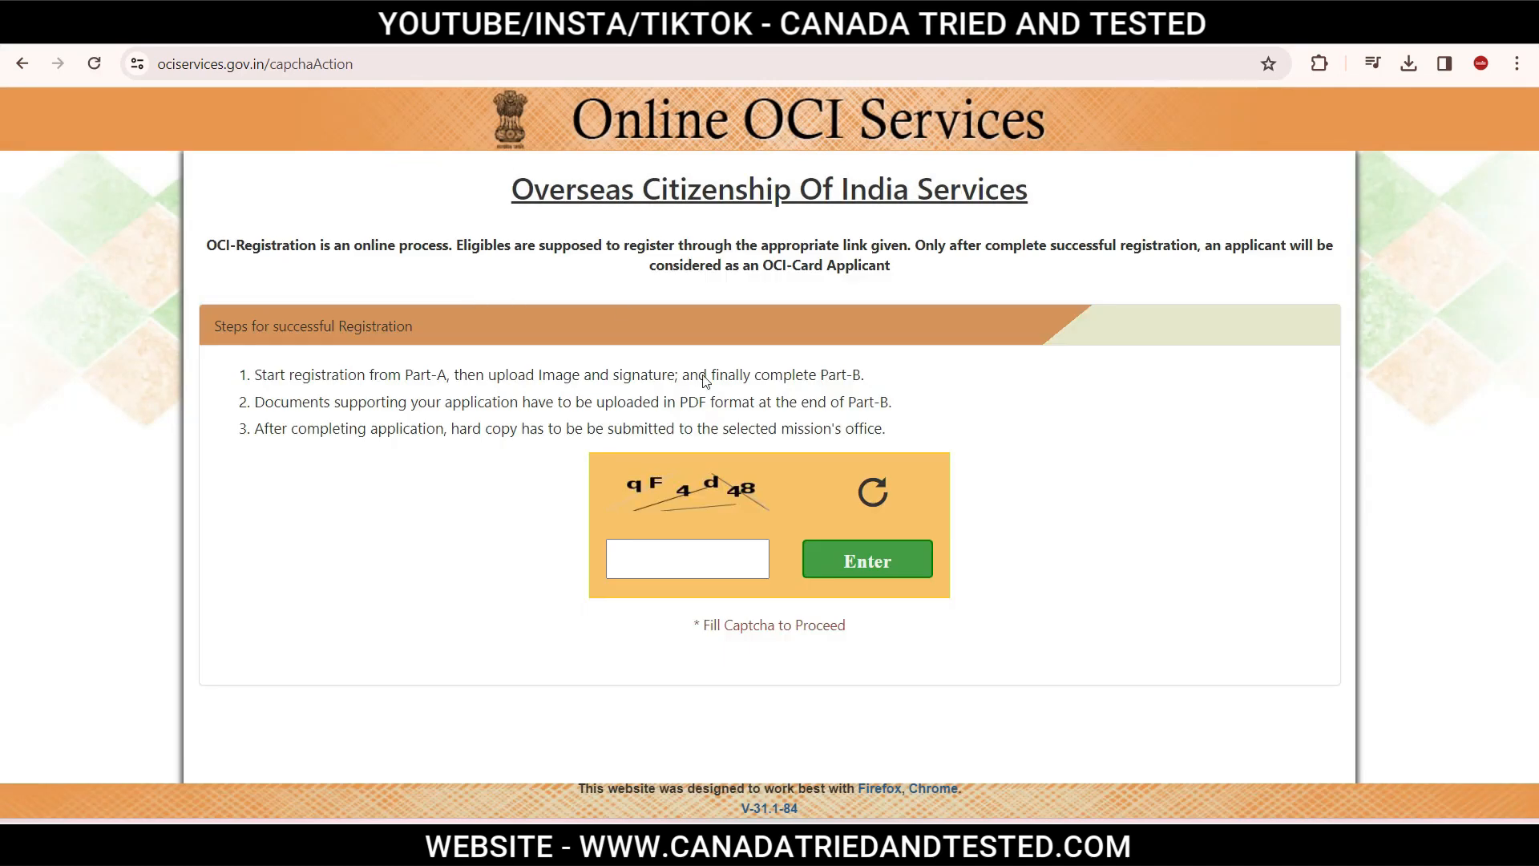
# Enter the captcha code and submit it to continue.
pyautogui.click(660, 574)
pyautogui.write('qF4d48')
pyautogui.click(906, 564)
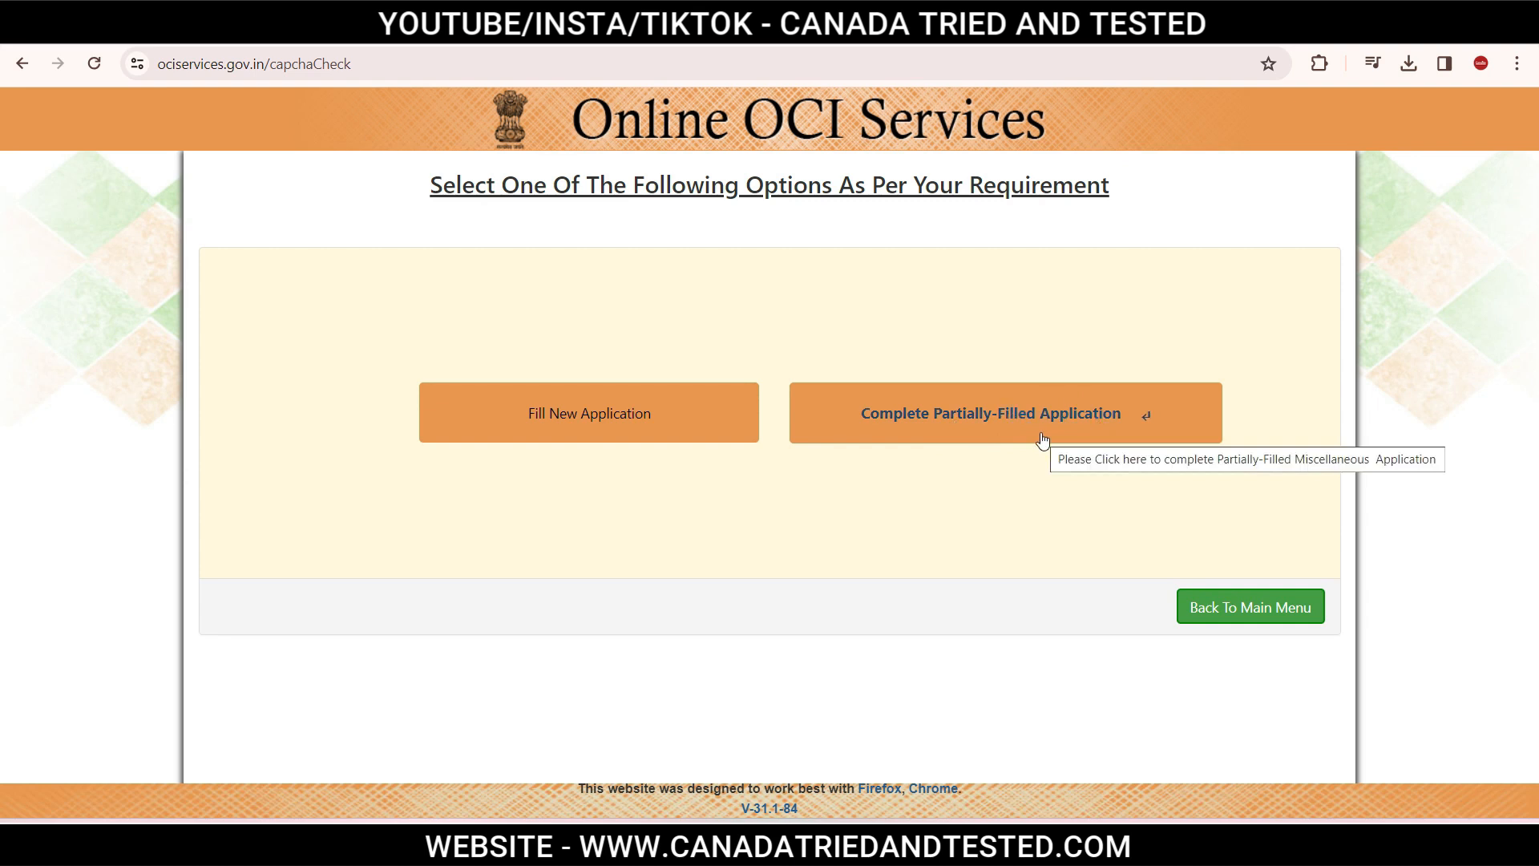
# Begin a new application with place of submission CANADA and mission TORONTO.
pyautogui.click(585, 431)
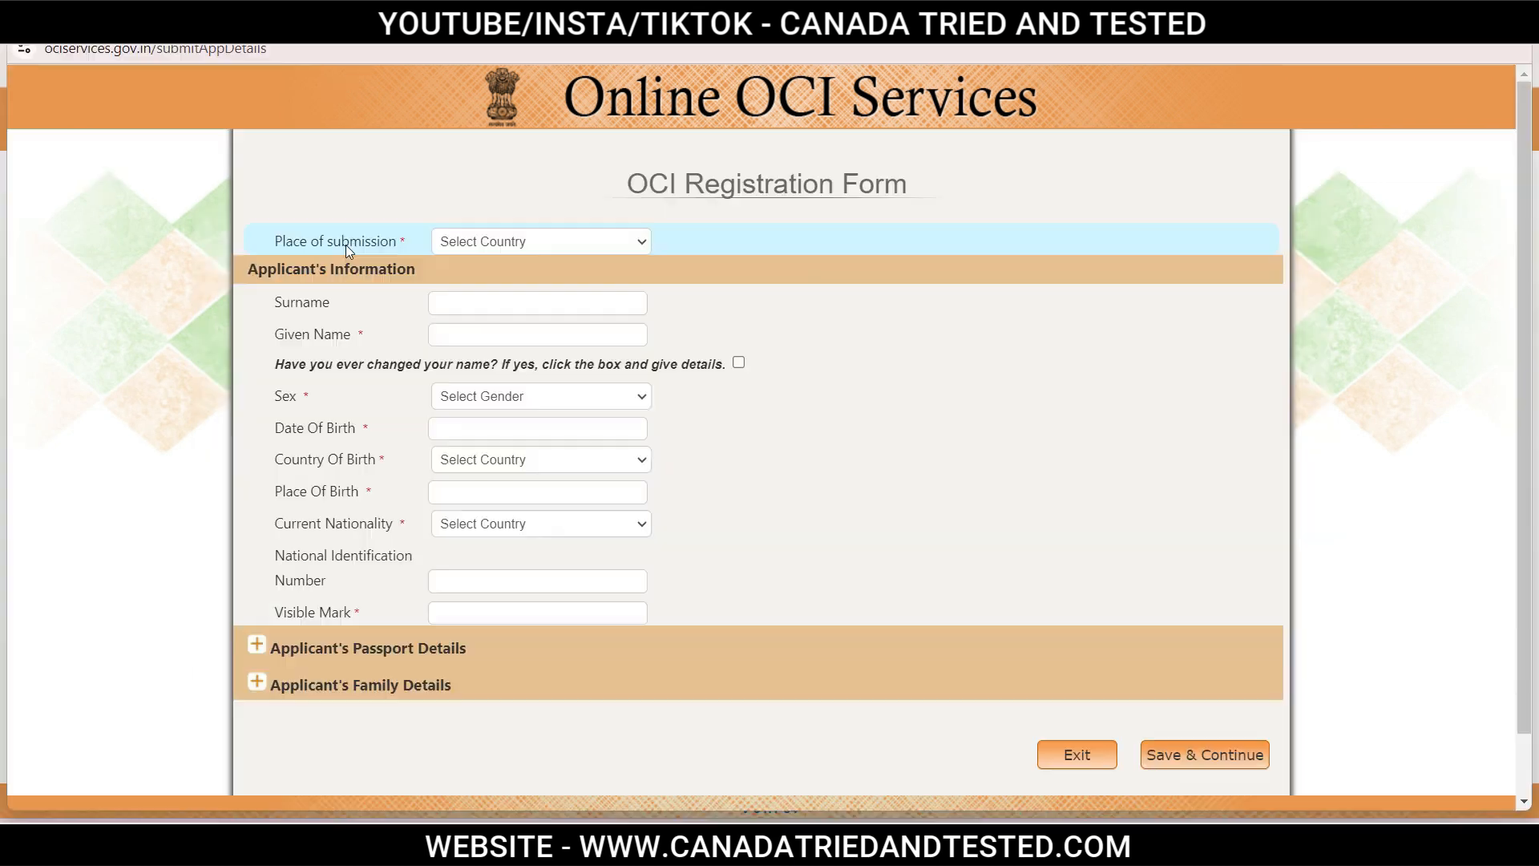
pyautogui.click(518, 244)
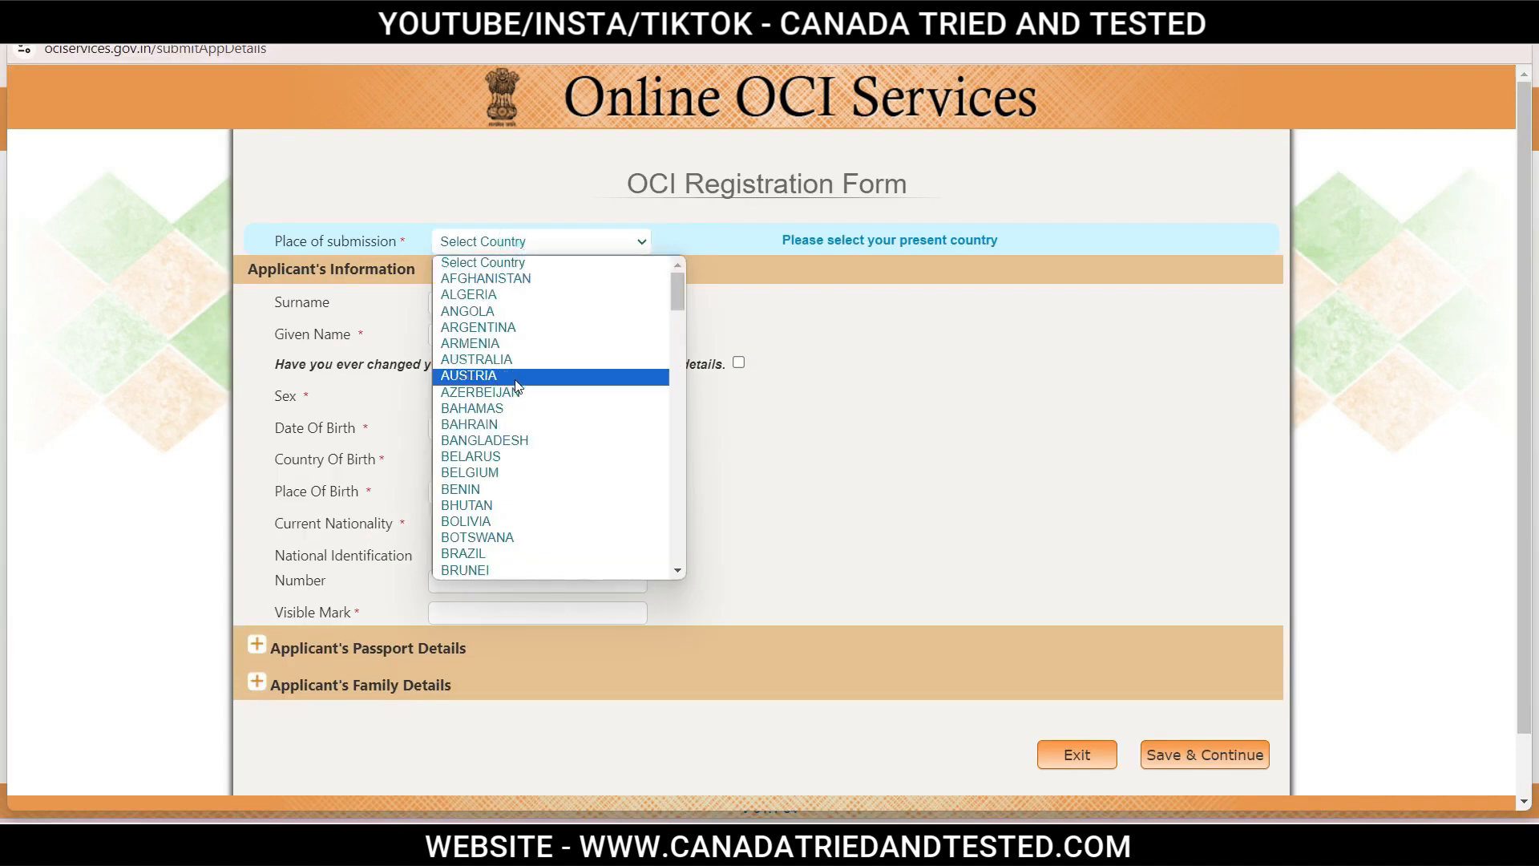
pyautogui.scroll(-3, 513, 441)
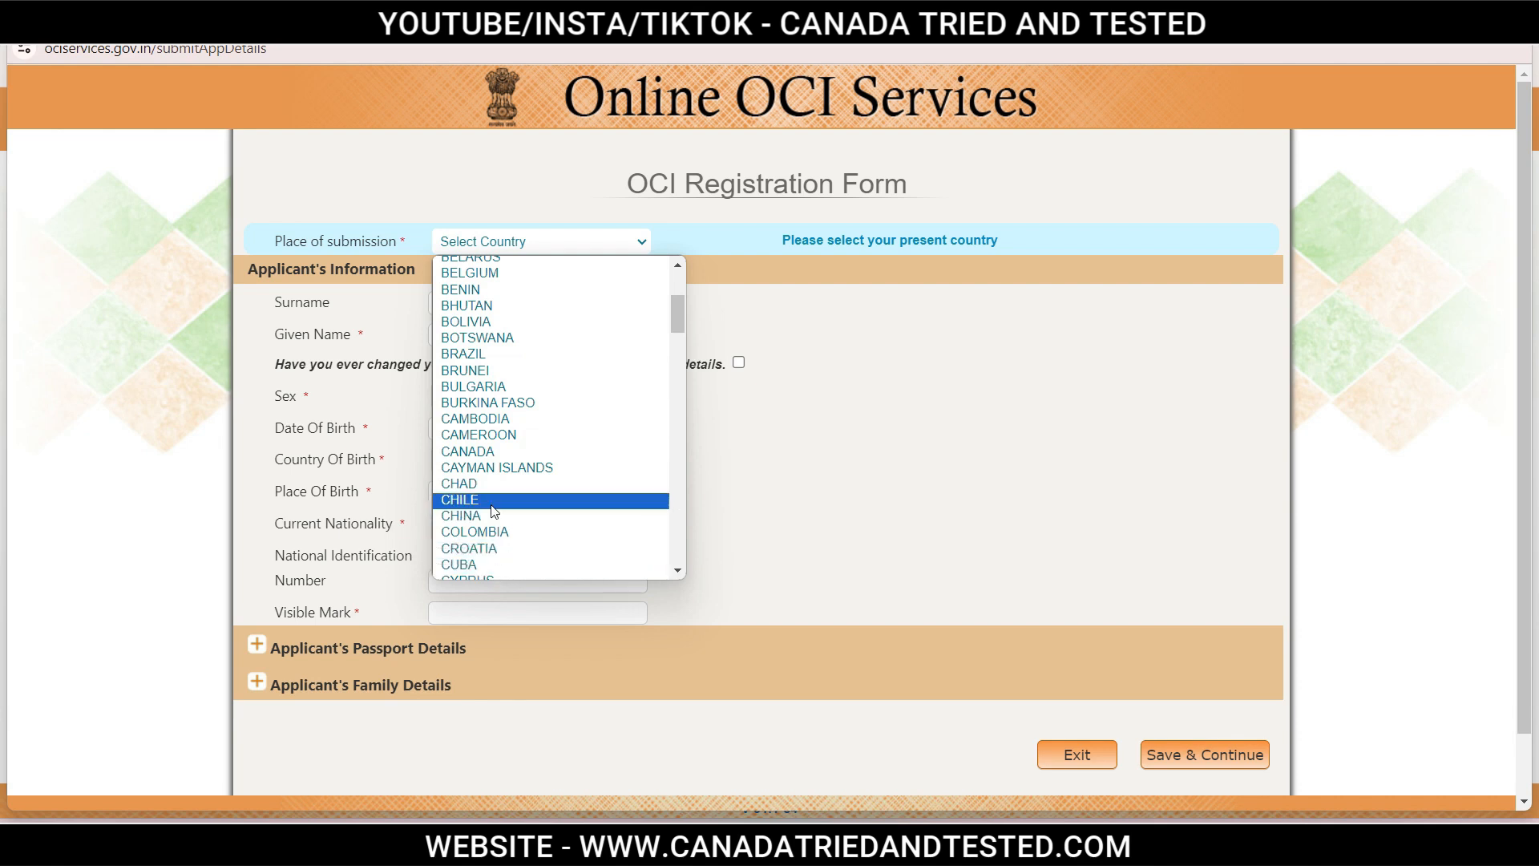
pyautogui.click(473, 452)
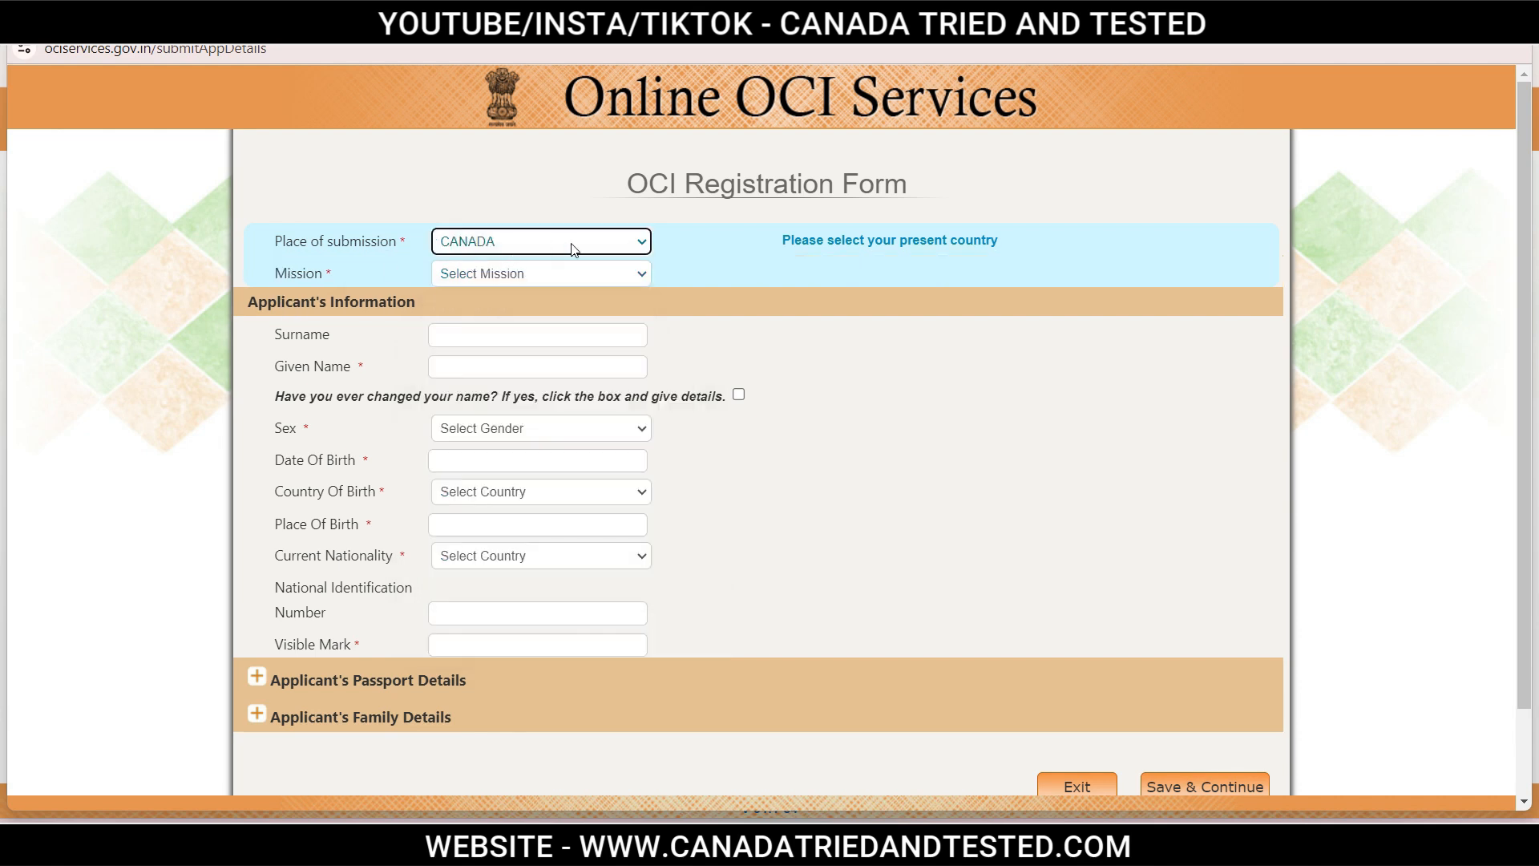
pyautogui.click(493, 275)
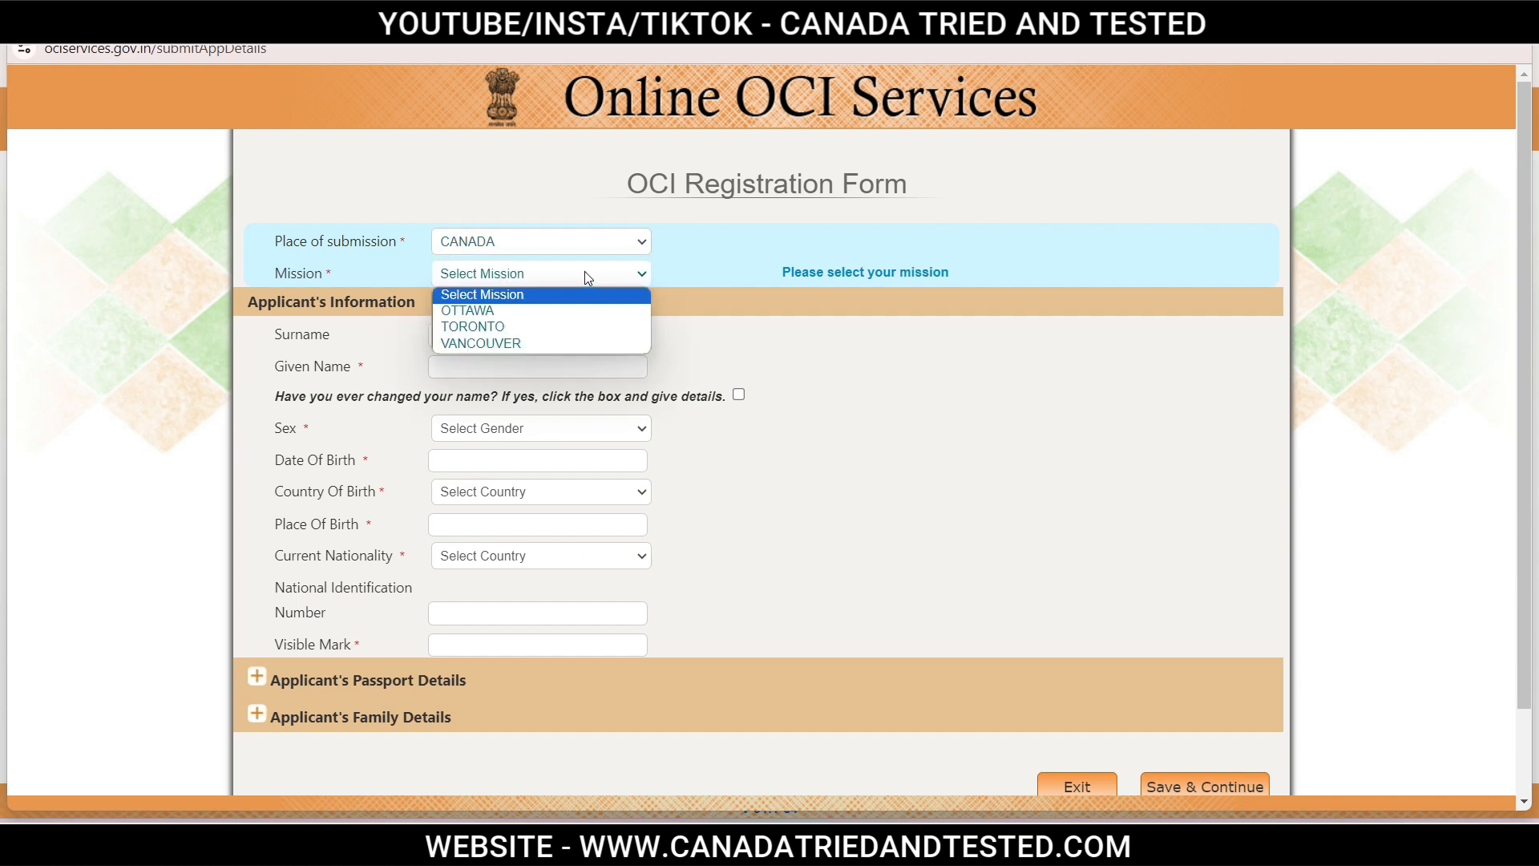
pyautogui.click(610, 328)
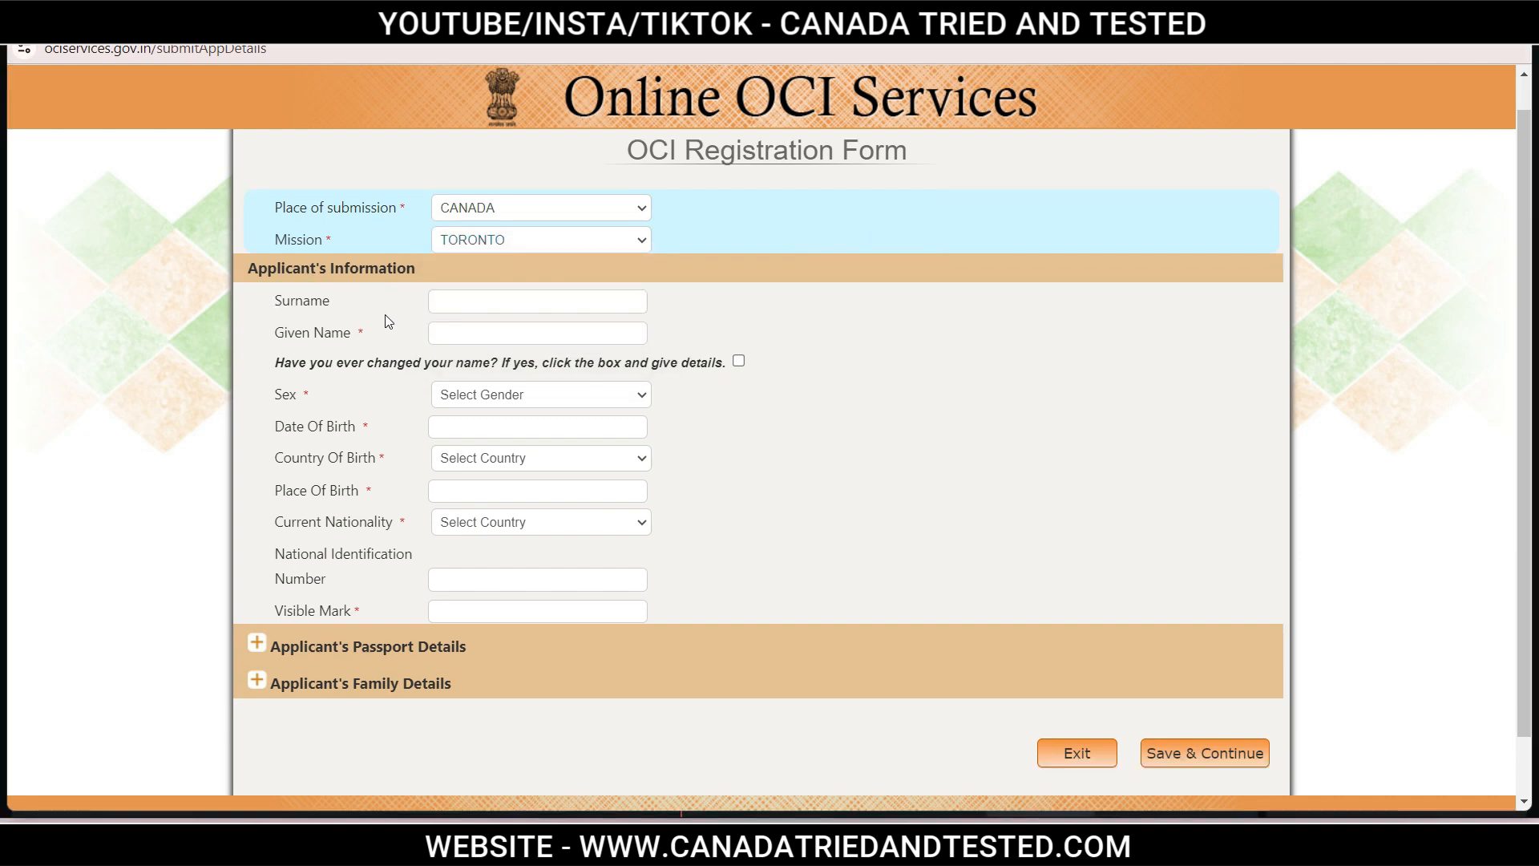
pyautogui.click(485, 298)
pyautogui.write('XXXXXXX')
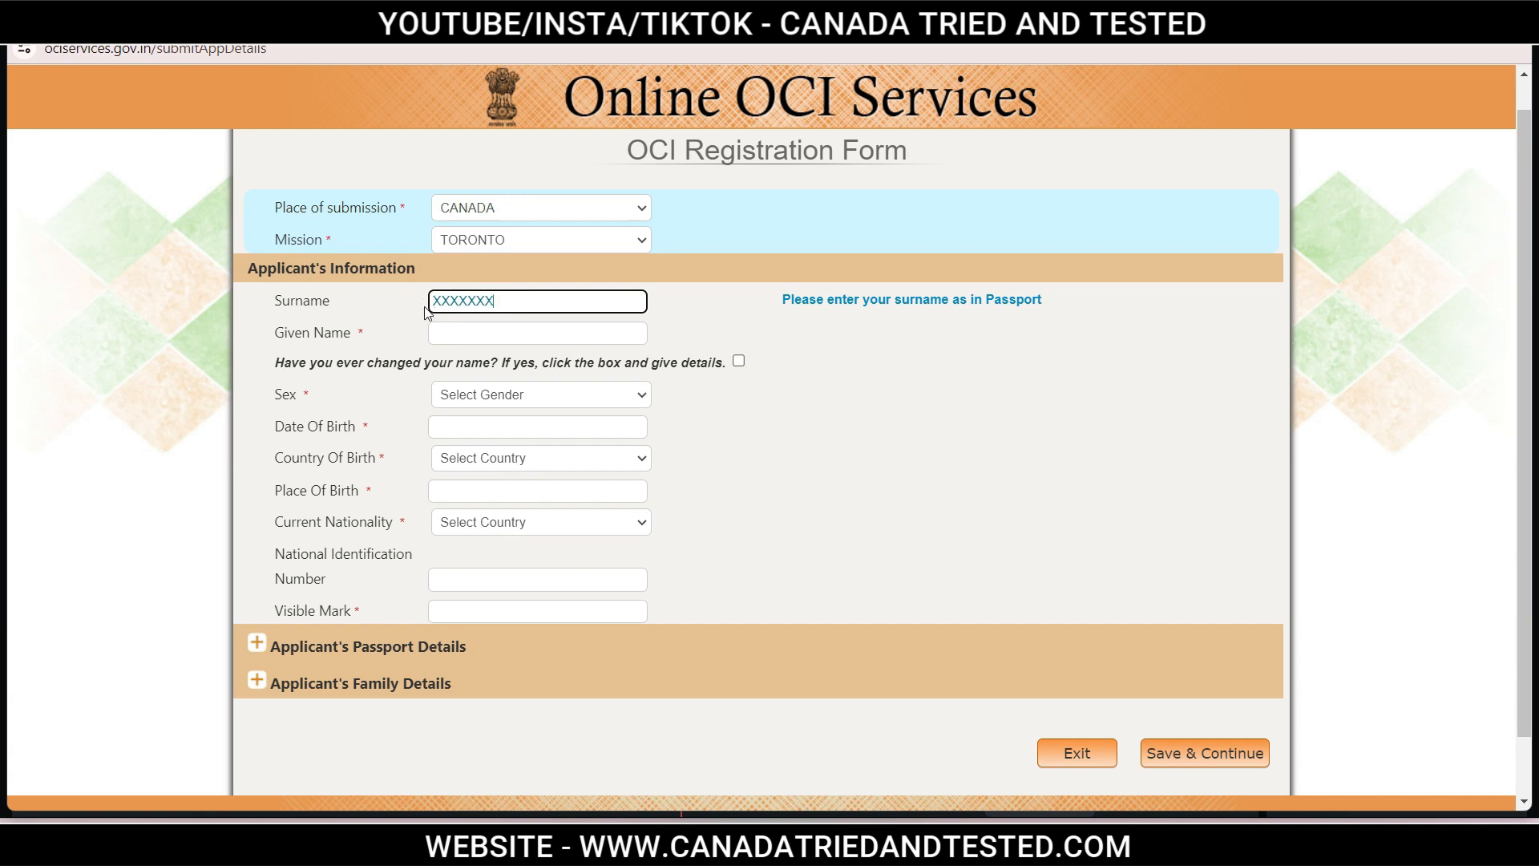
pyautogui.click(587, 299)
pyautogui.moveTo(508, 302); pyautogui.dragTo(416, 301)
pyautogui.press('BackSpace')
pyautogui.click(1029, 377)
pyautogui.click(1026, 369)
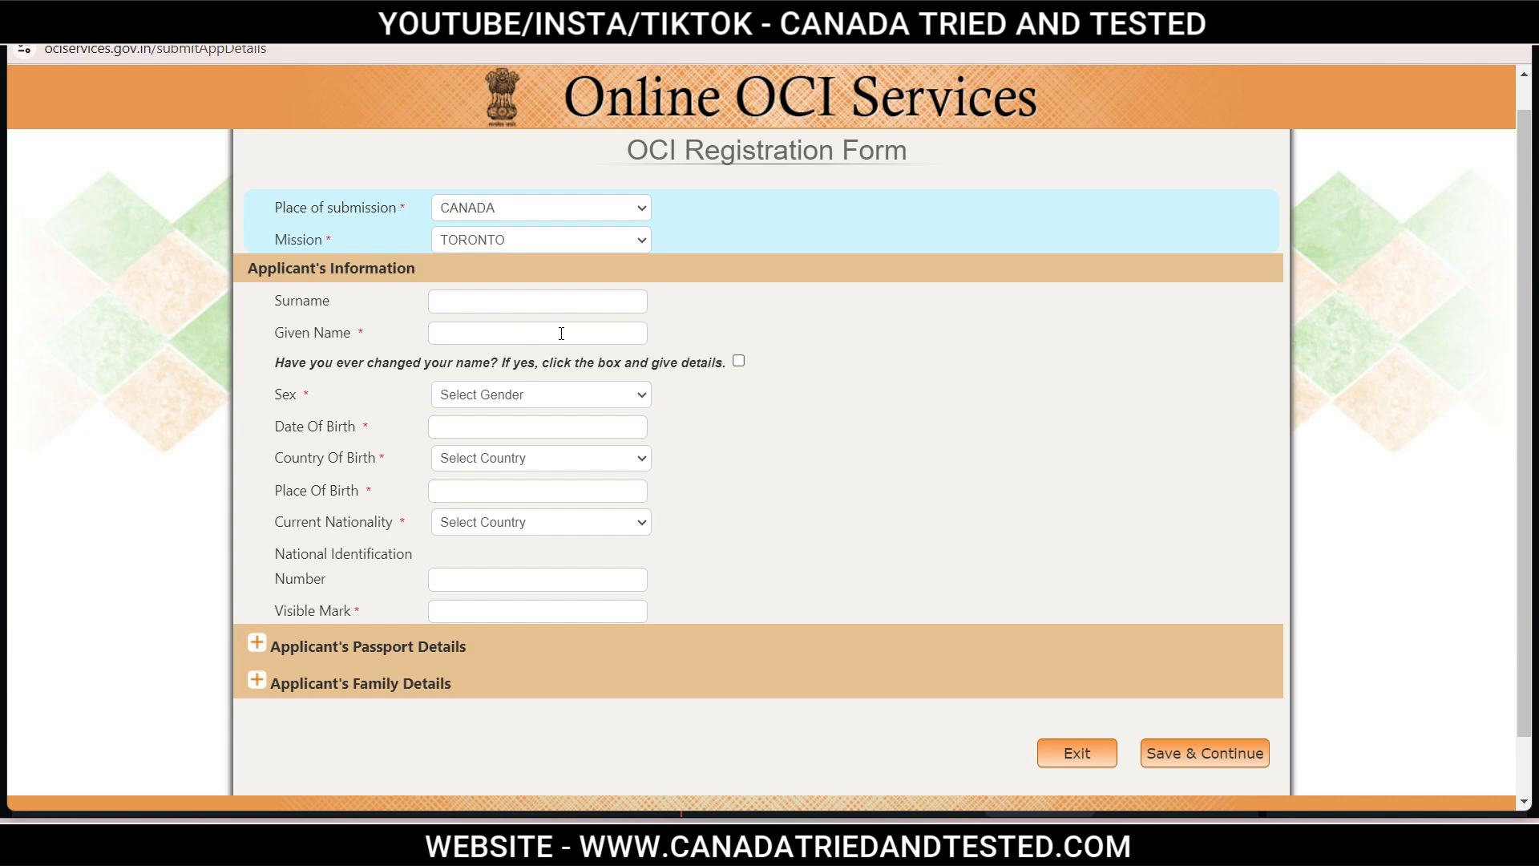
# Set the applicant's country of birth to INDIA and state of birth to KARNATAKA.
pyautogui.click(536, 396)
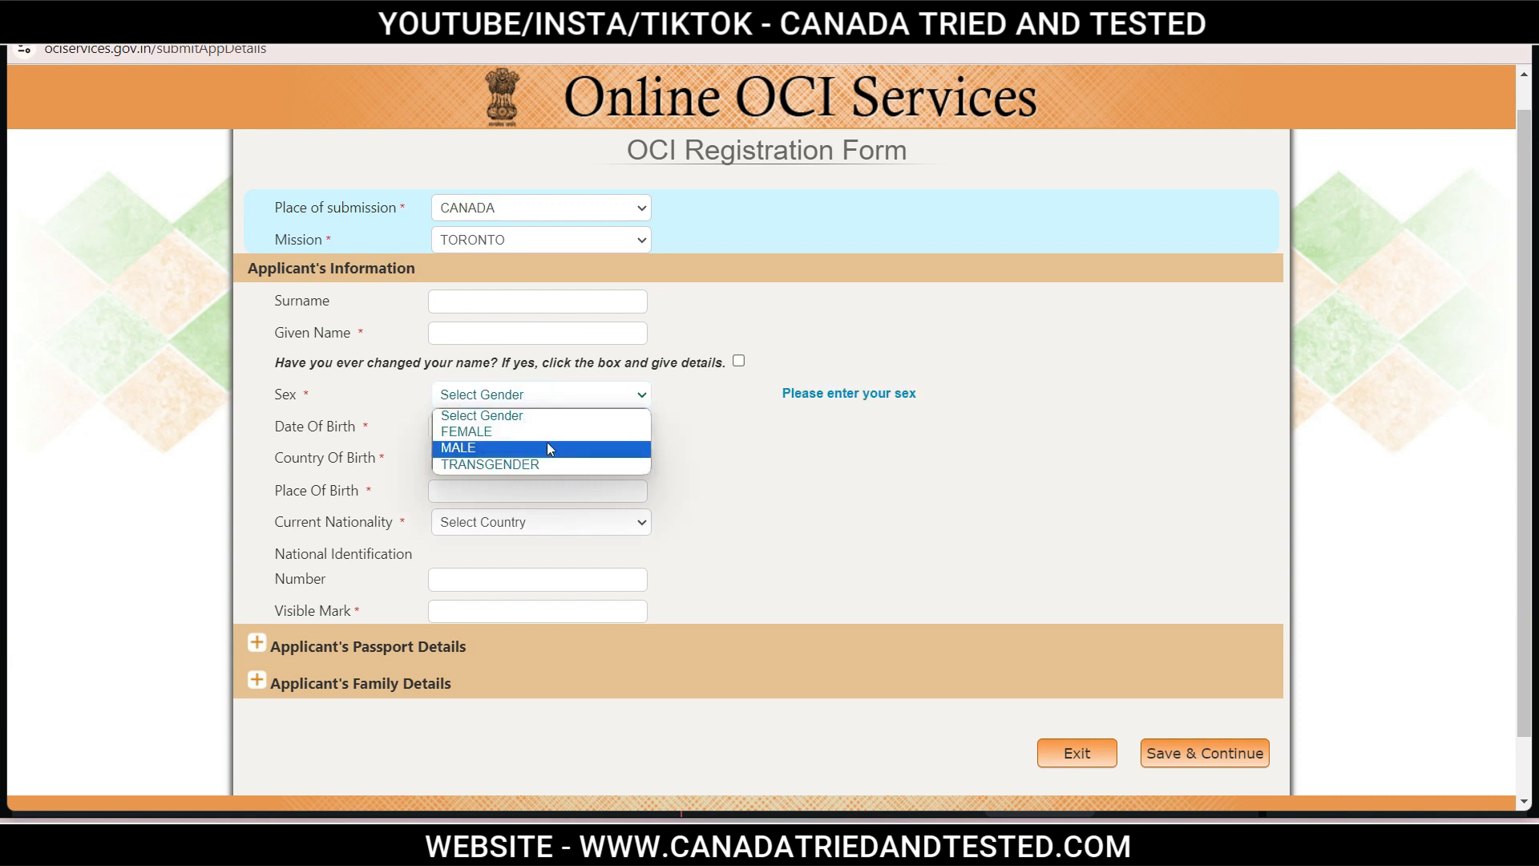
pyautogui.click(732, 437)
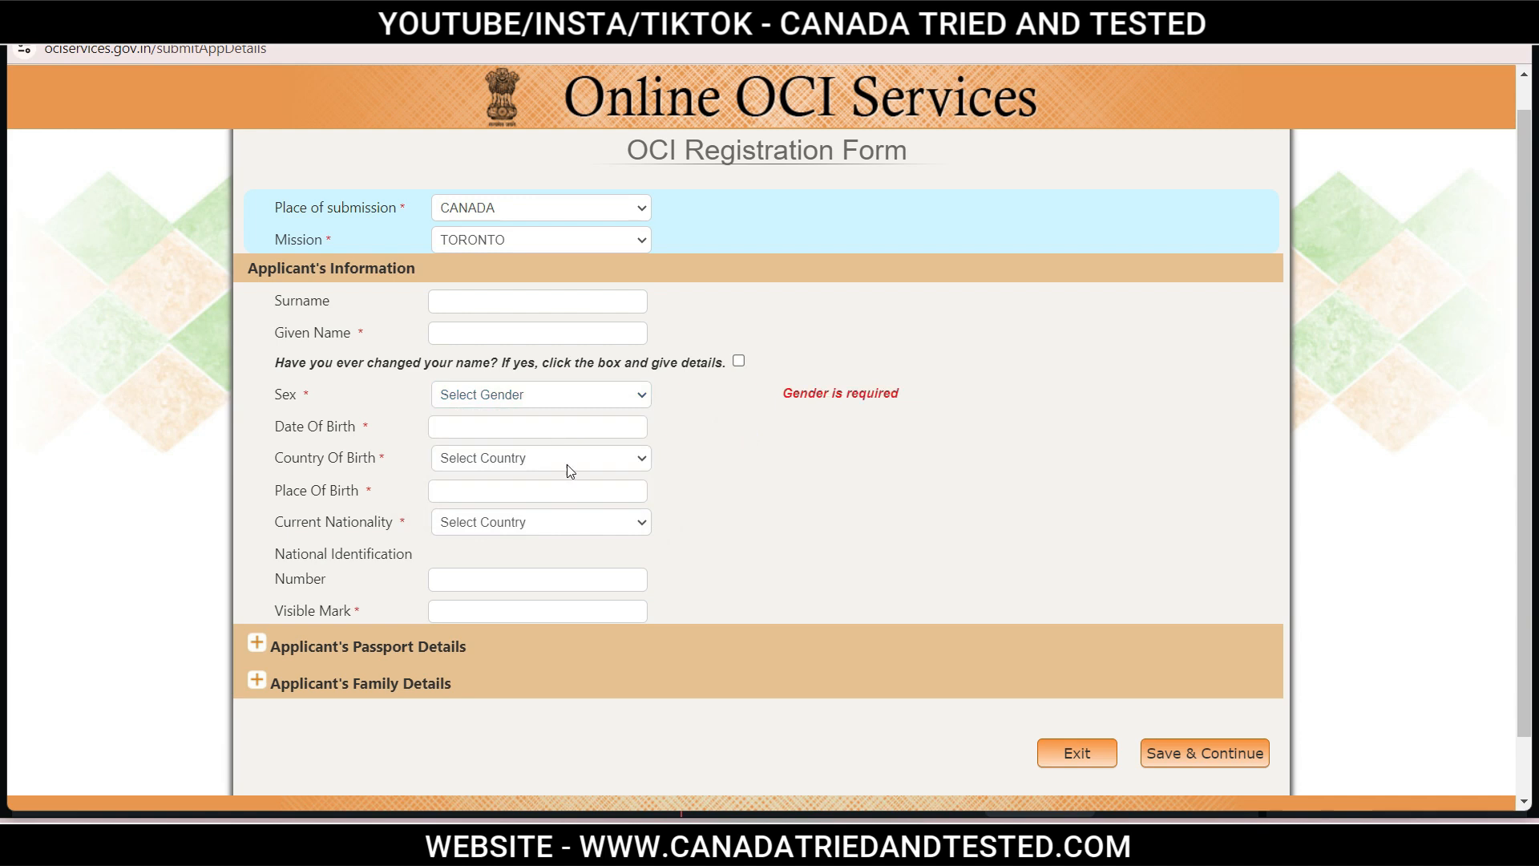
pyautogui.click(565, 465)
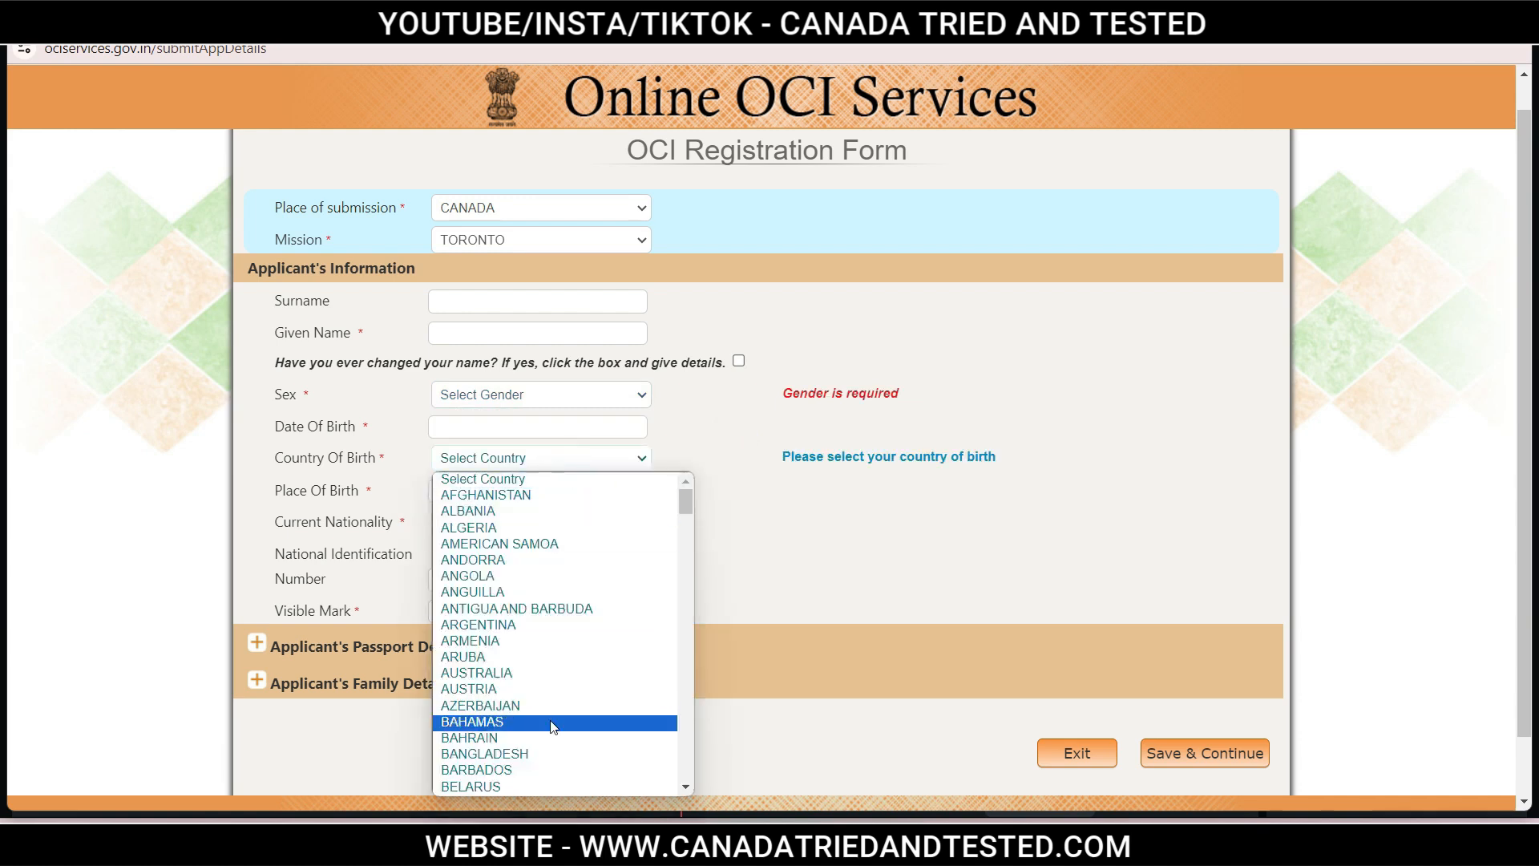
pyautogui.write('india')
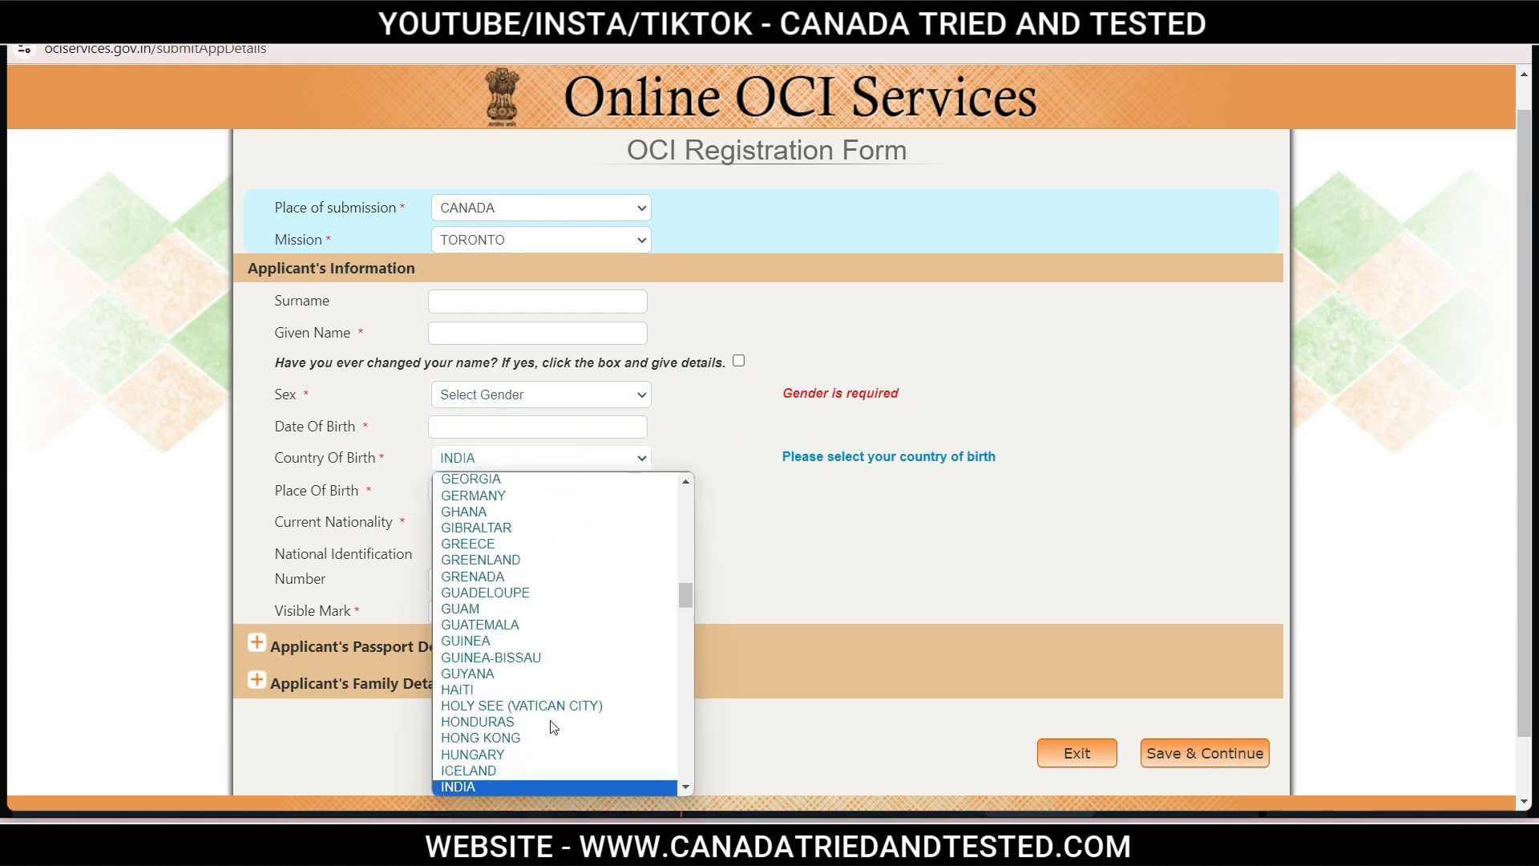
pyautogui.press('Return')
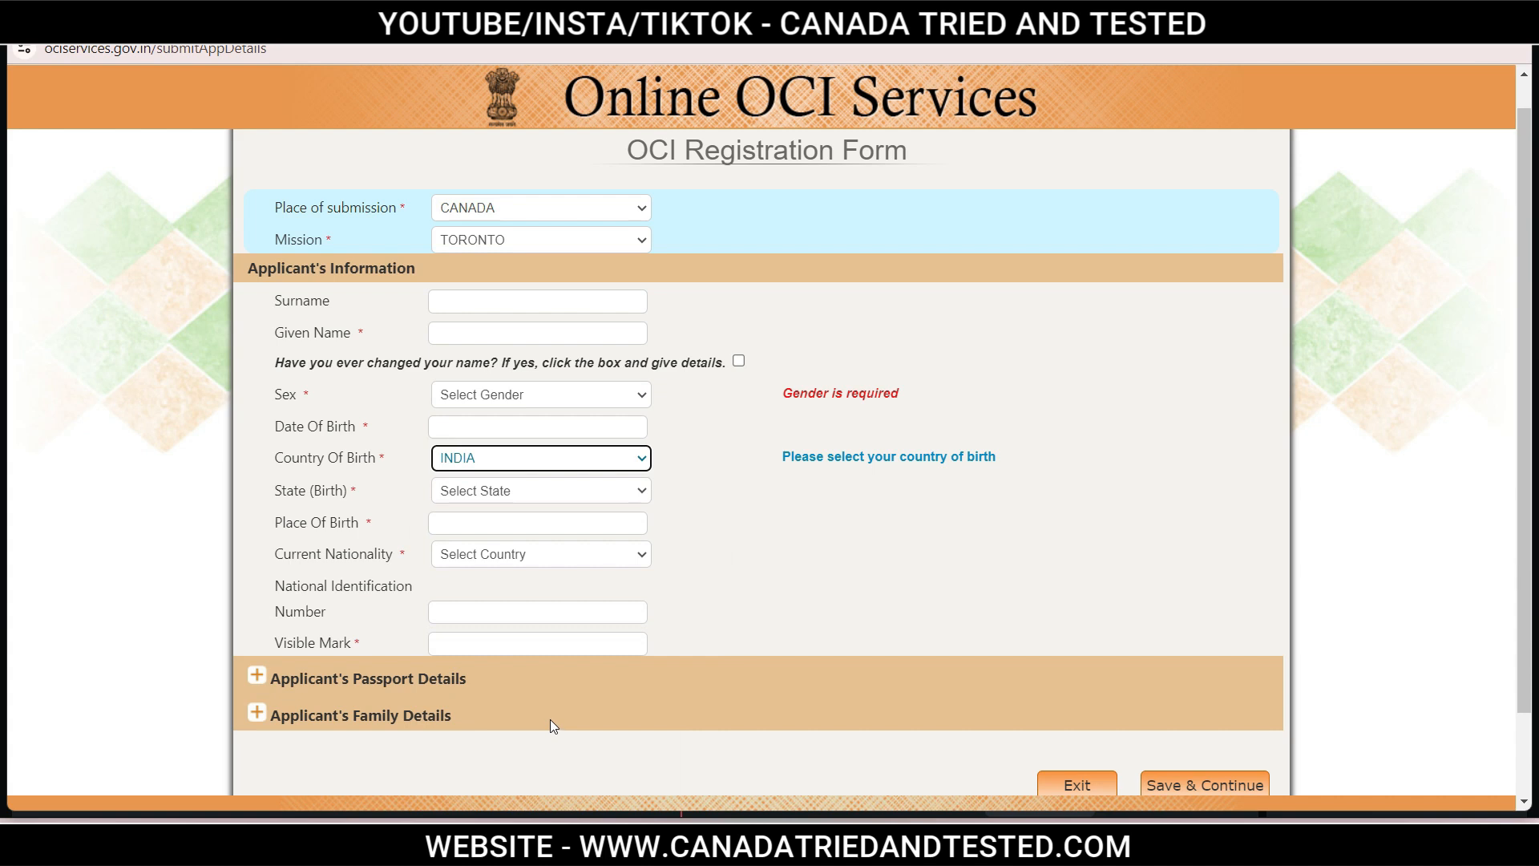
pyautogui.click(524, 492)
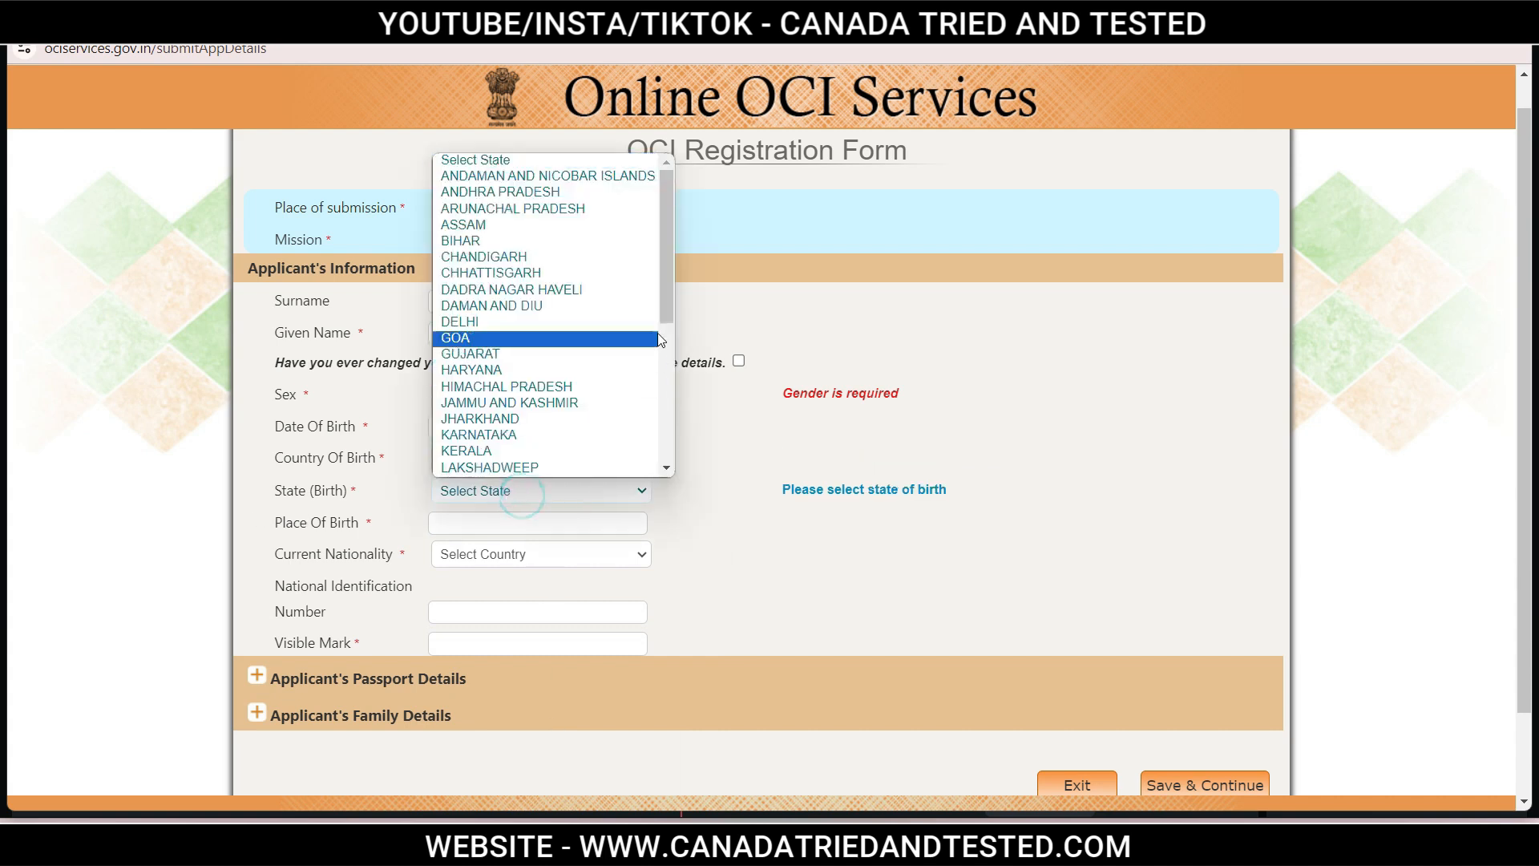
pyautogui.moveTo(664, 210); pyautogui.dragTo(653, 335)
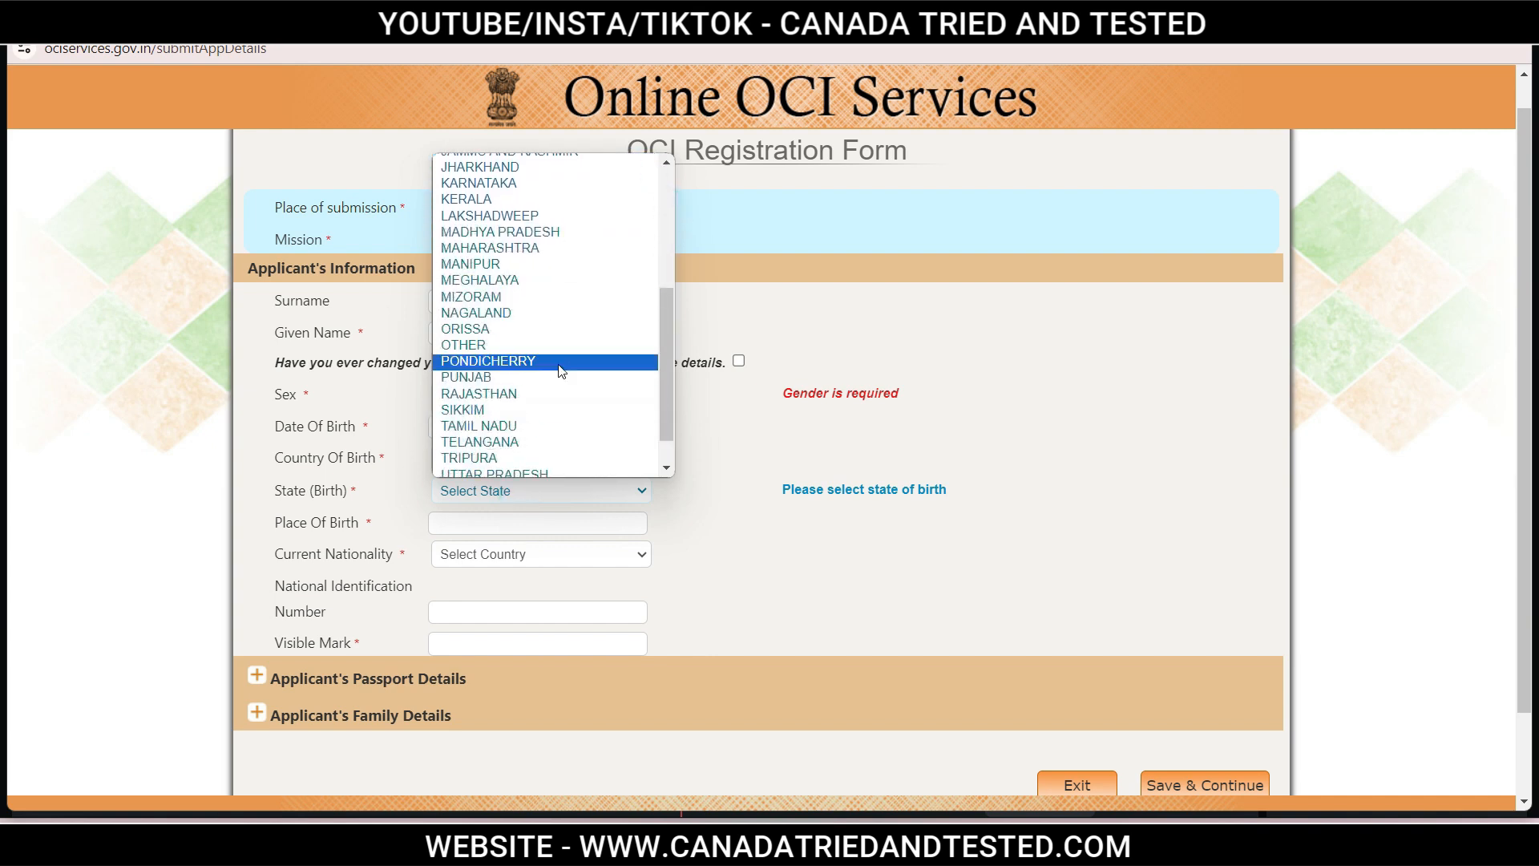
pyautogui.click(479, 183)
pyautogui.click(476, 493)
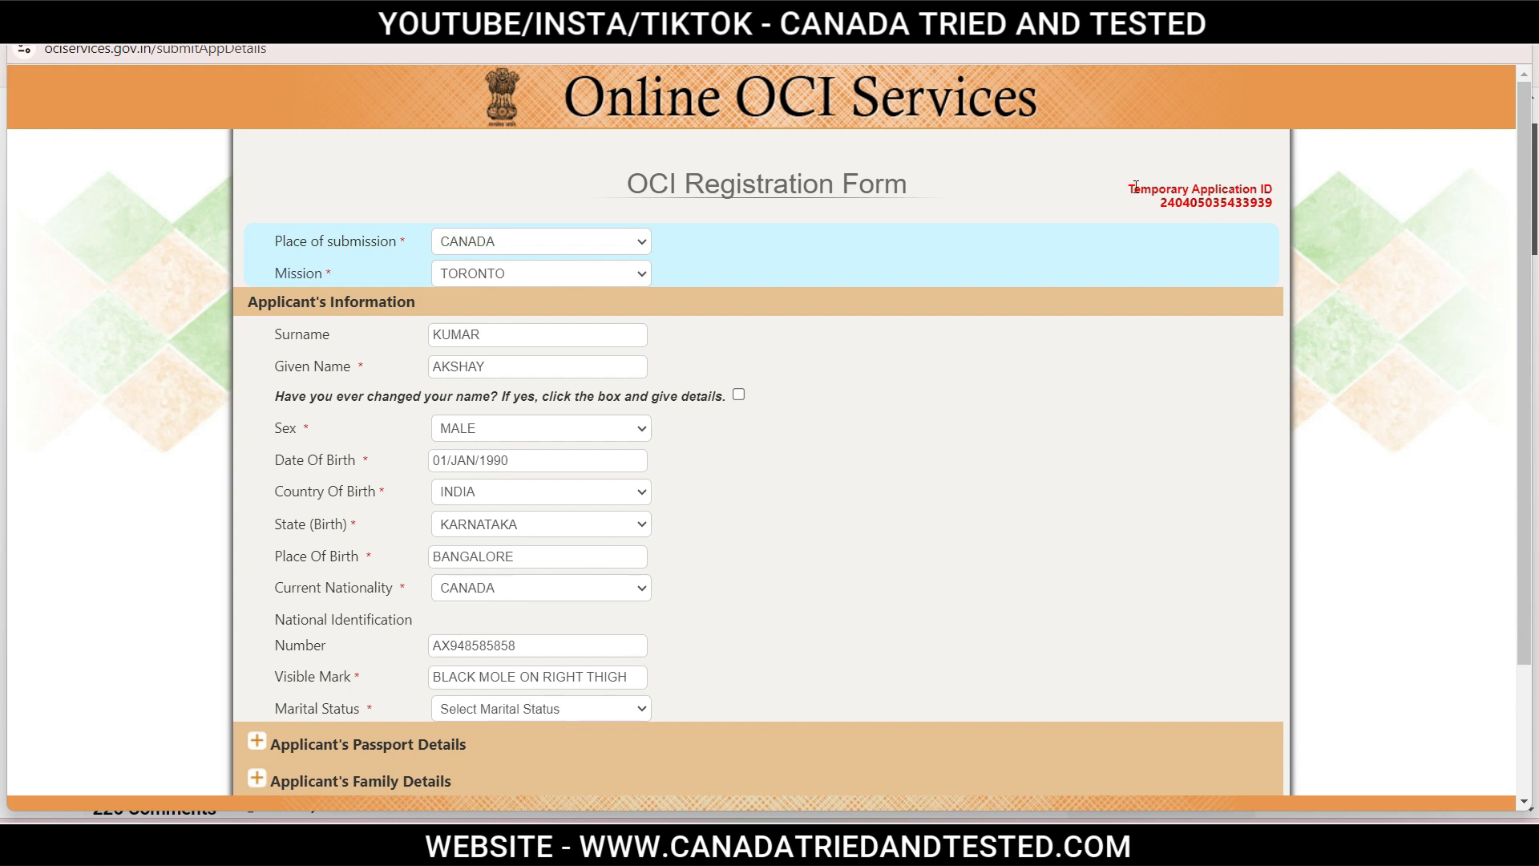
pyautogui.moveTo(1132, 191); pyautogui.dragTo(1281, 211)
pyautogui.click(1279, 209)
pyautogui.moveTo(1524, 311); pyautogui.dragTo(1526, 491)
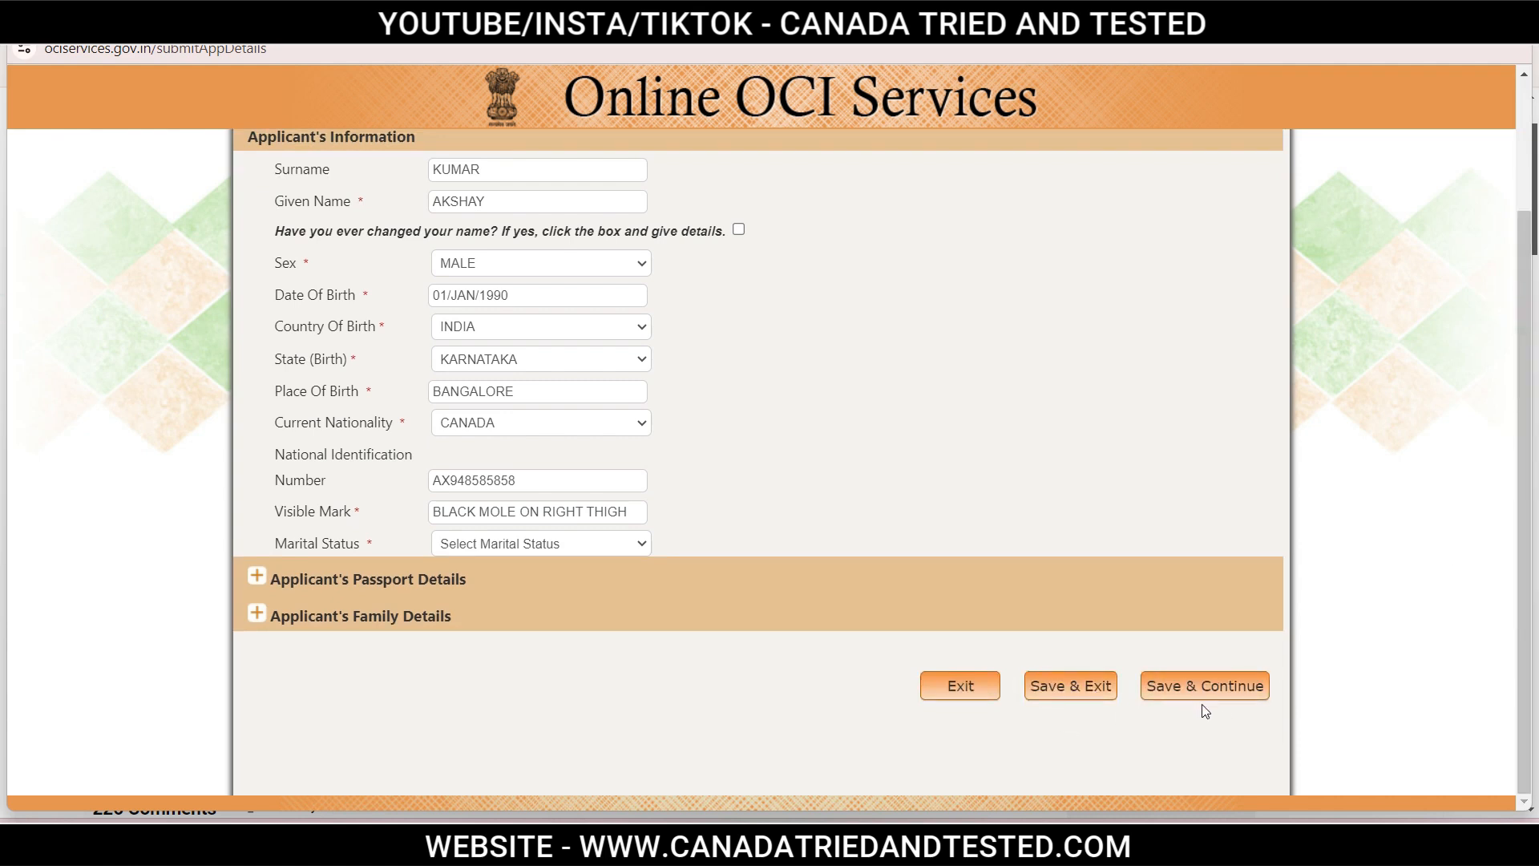
pyautogui.scroll(2, 1524, 661)
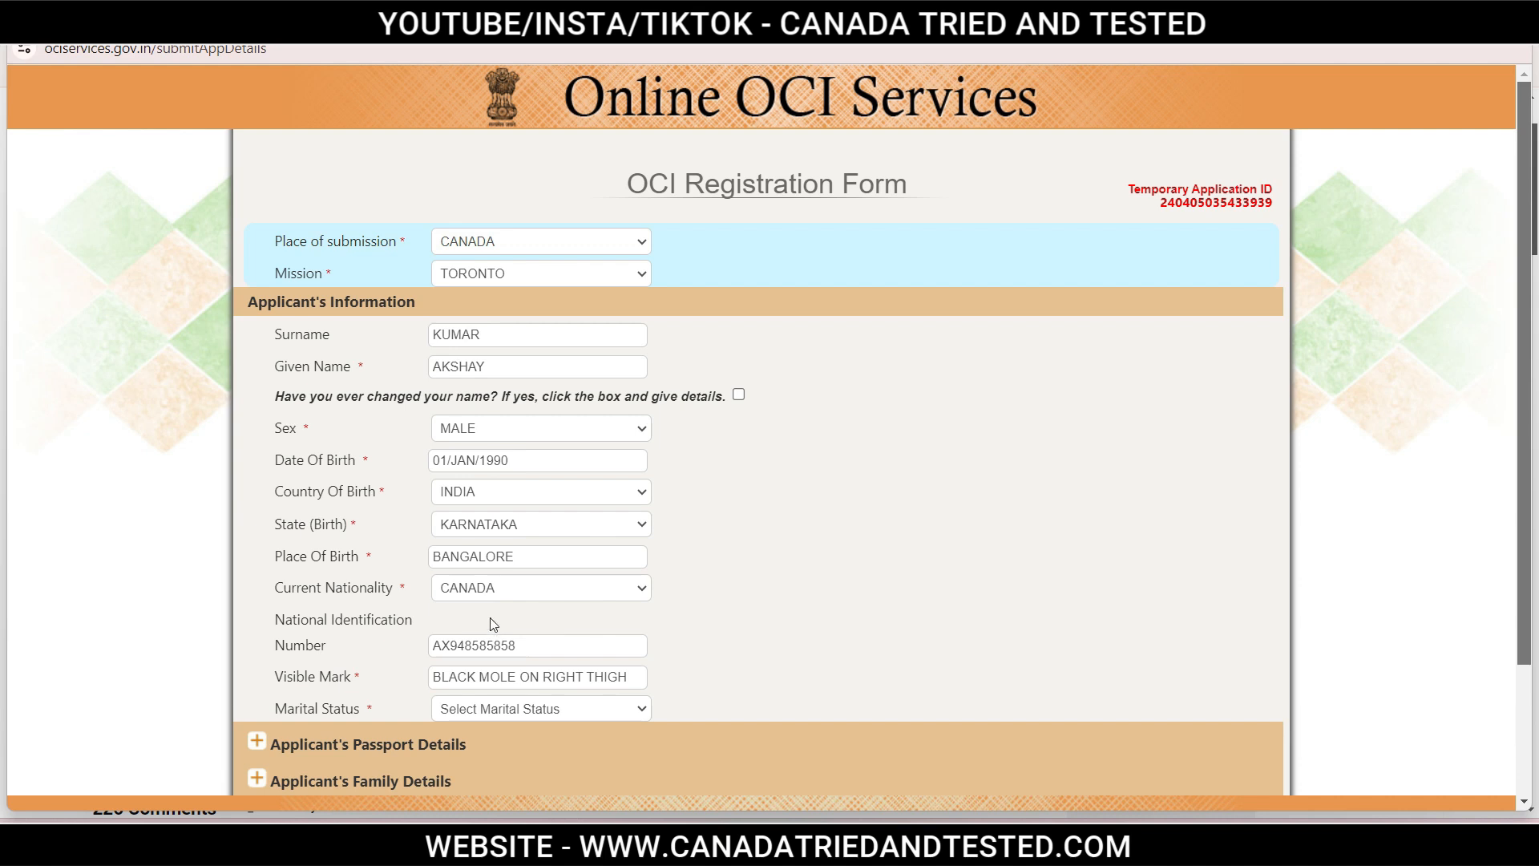
# Check the National Identification Number entry, then bring up the Marital Status choices.
pyautogui.click(551, 643)
pyautogui.doubleClick(552, 643)
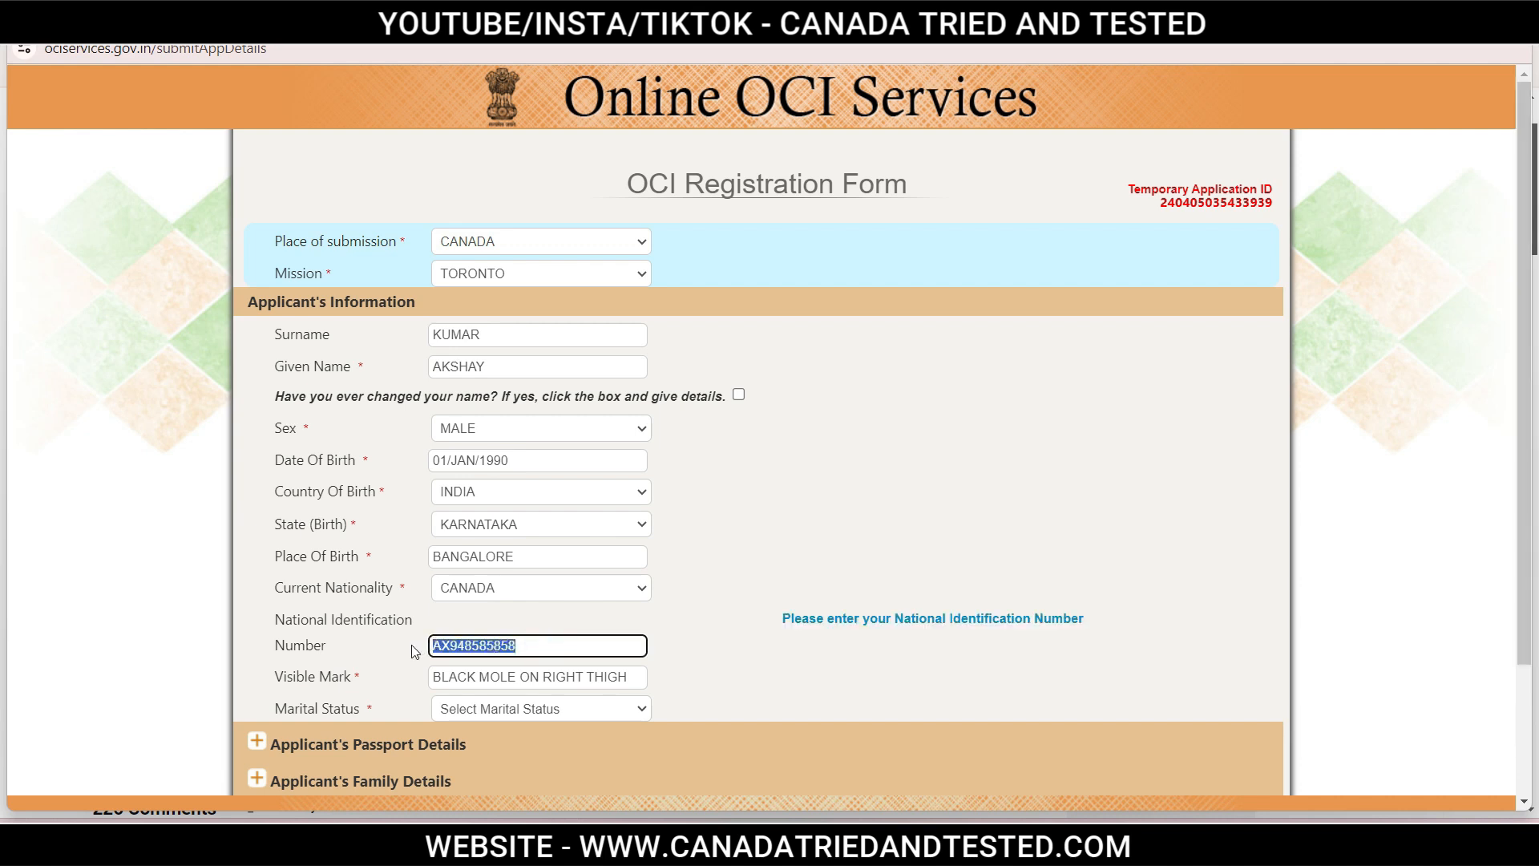
pyautogui.click(731, 683)
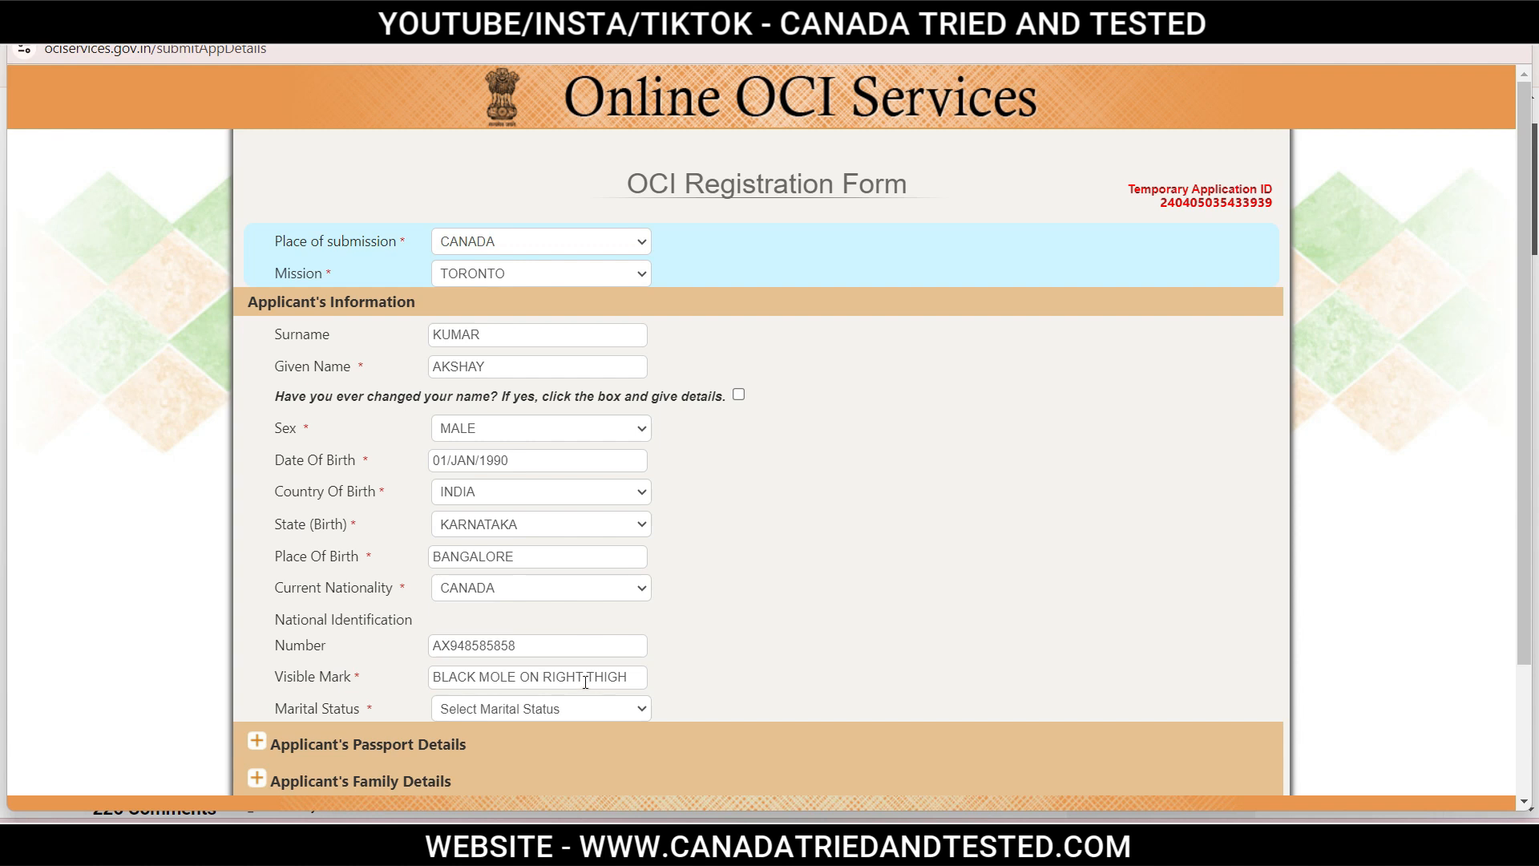
pyautogui.click(494, 711)
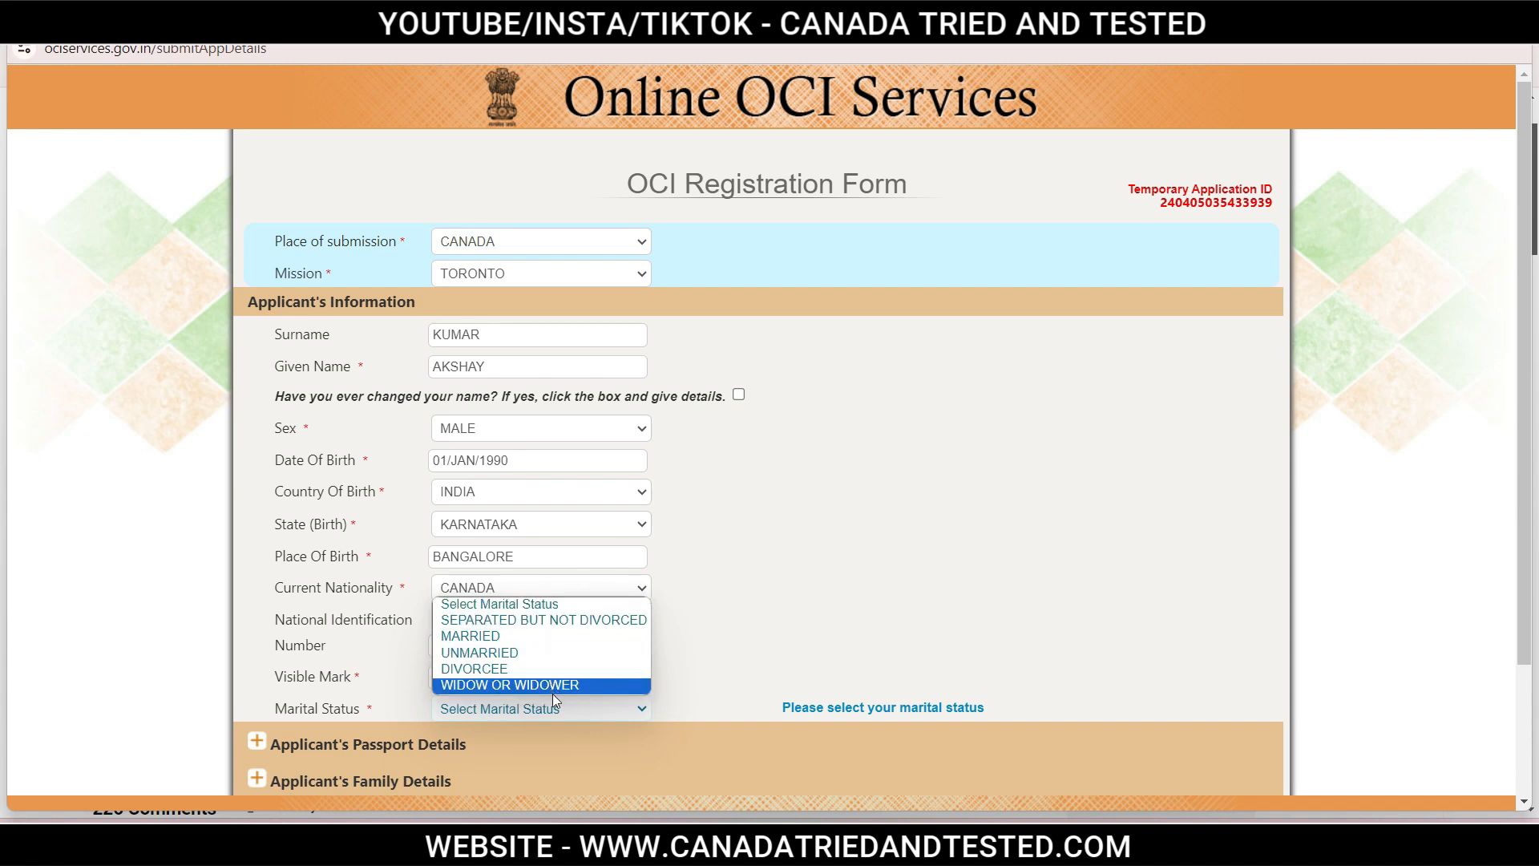
# Set marital status to MARRIED and verify the passport place of issue reads TORONTO.
pyautogui.click(498, 642)
pyautogui.scroll(-3, 268, 492)
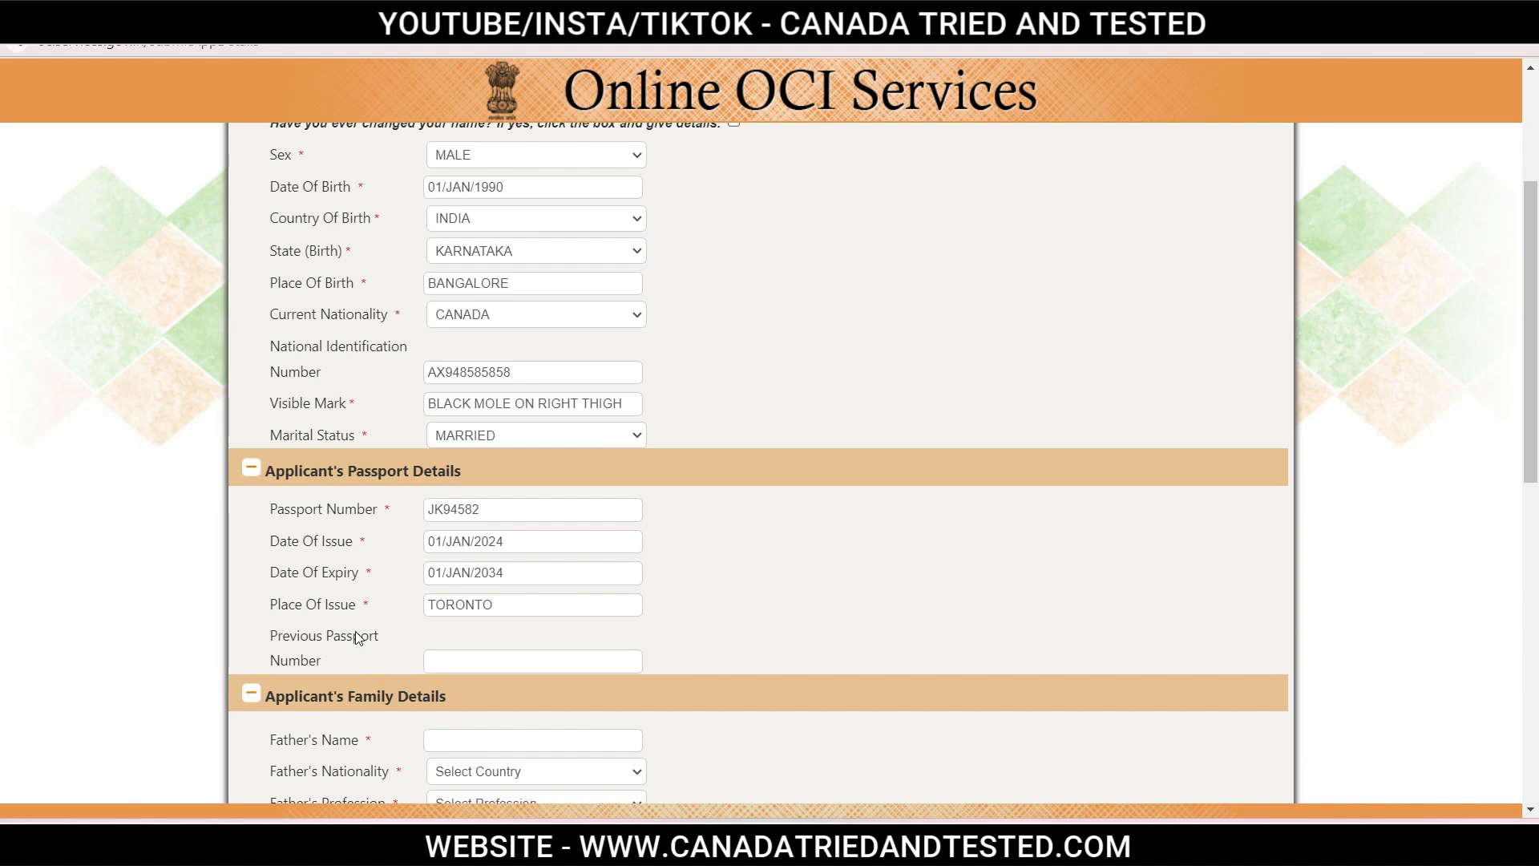
pyautogui.click(529, 607)
pyautogui.doubleClick(529, 606)
pyautogui.click(694, 617)
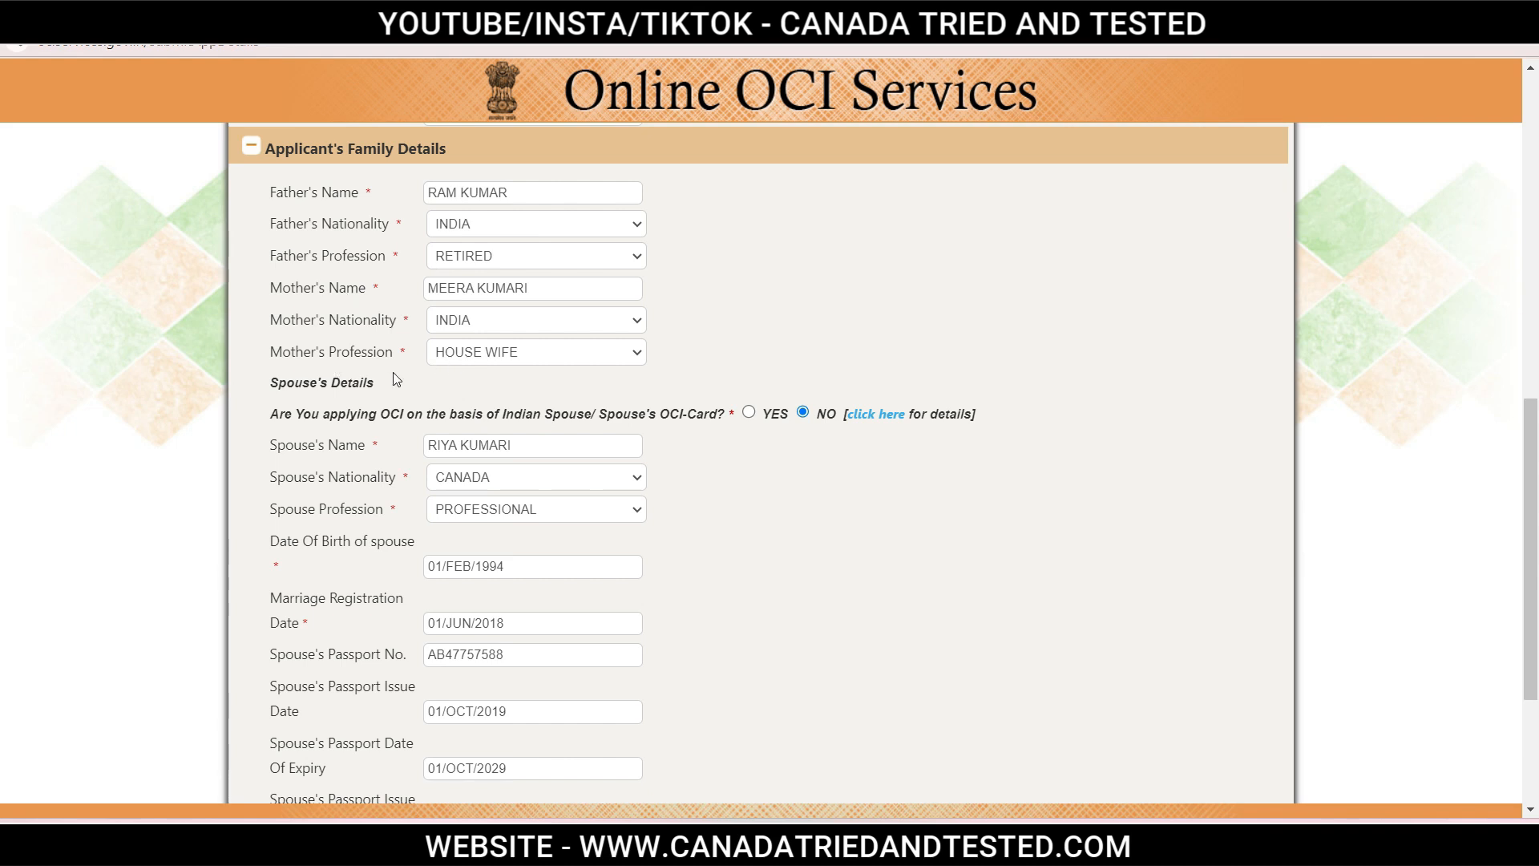
pyautogui.click(473, 258)
pyautogui.moveTo(632, 341); pyautogui.dragTo(629, 311)
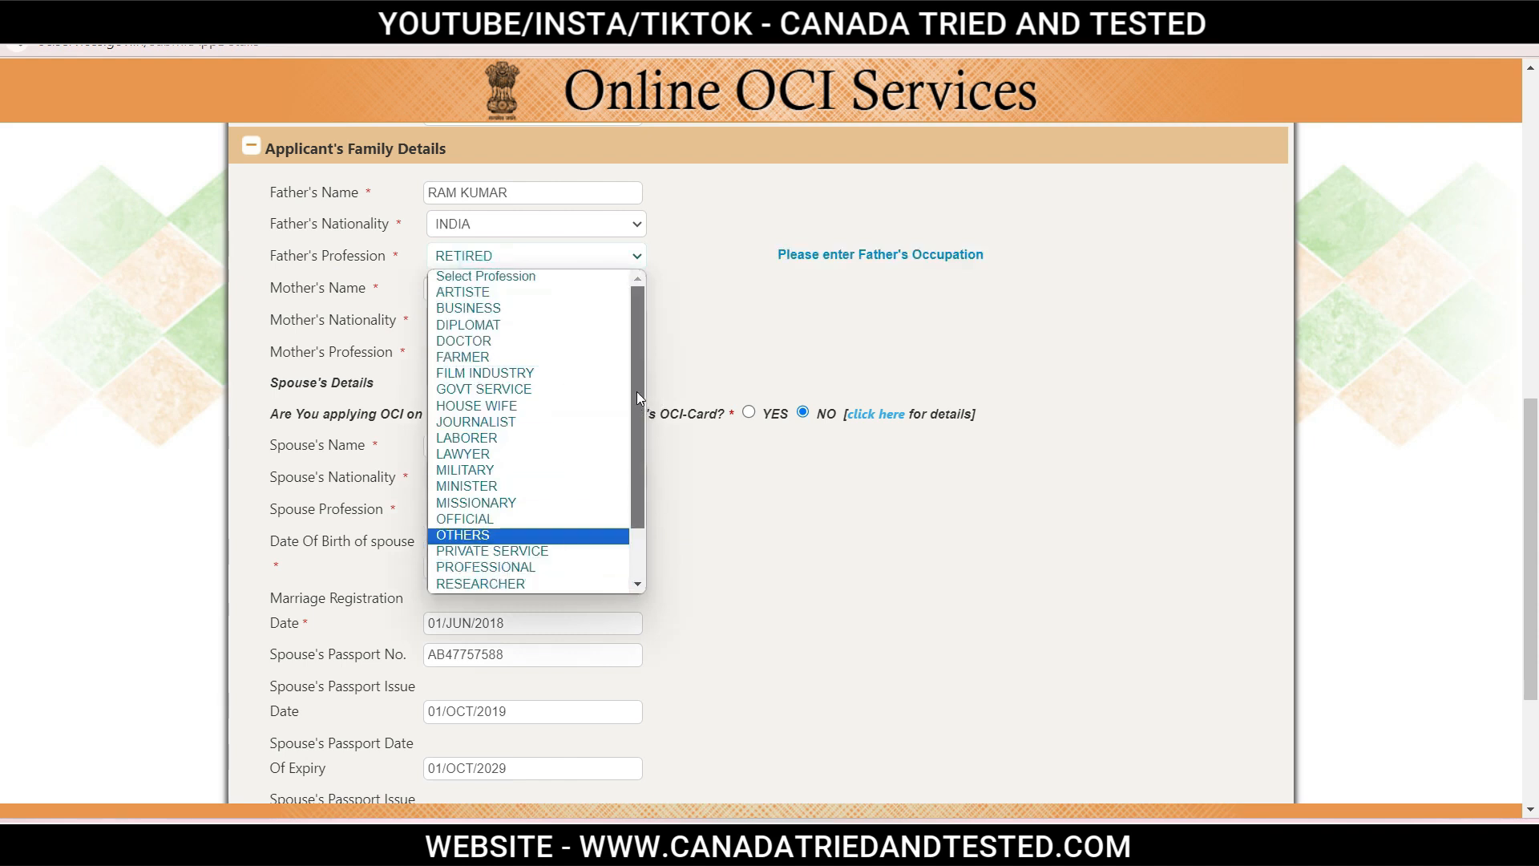
pyautogui.moveTo(637, 396); pyautogui.dragTo(636, 453)
pyautogui.click(510, 541)
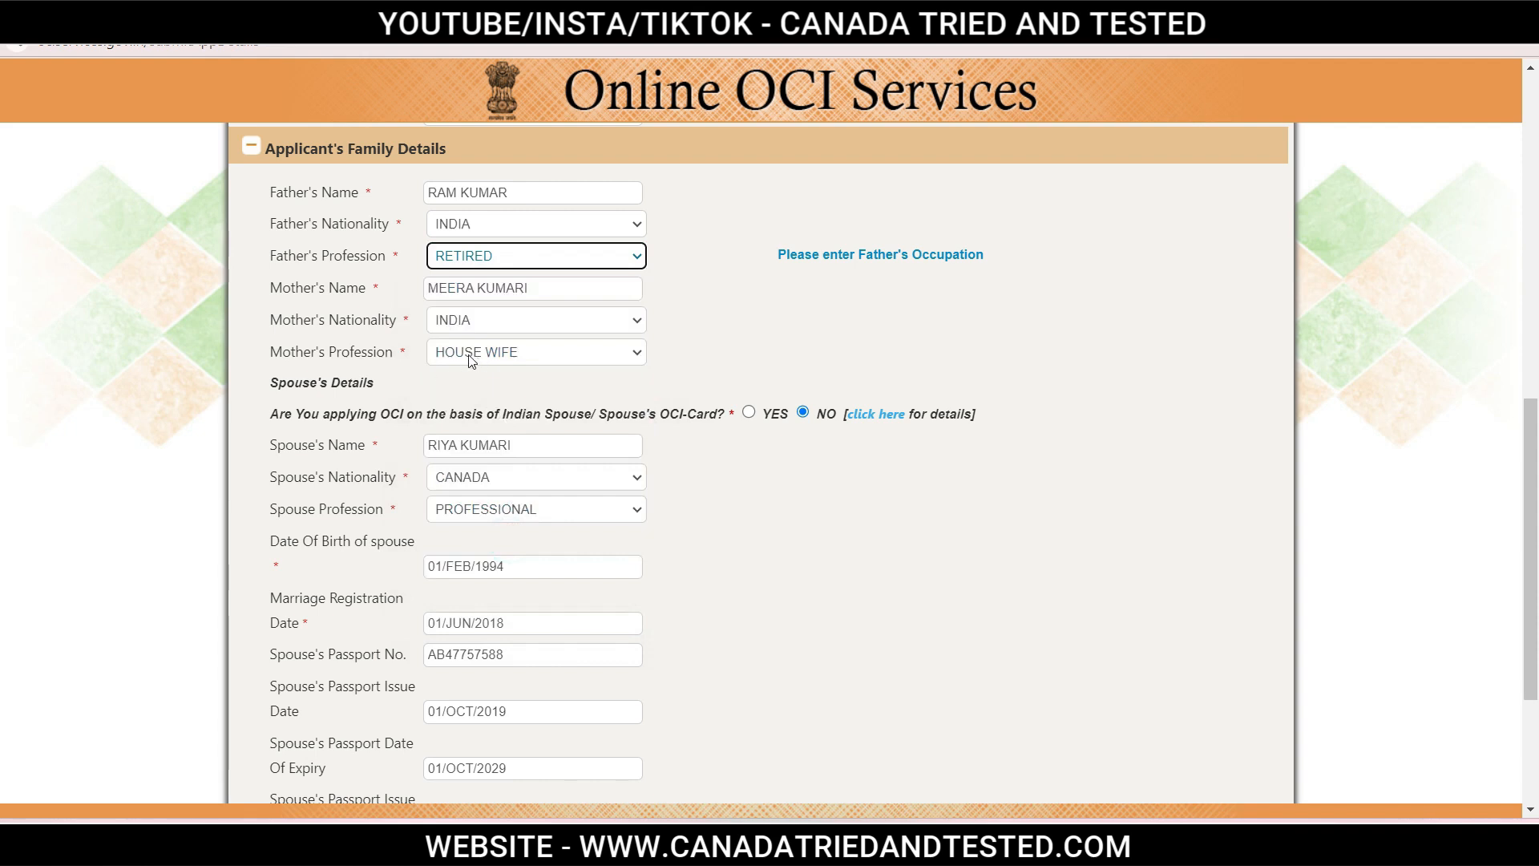
pyautogui.click(757, 346)
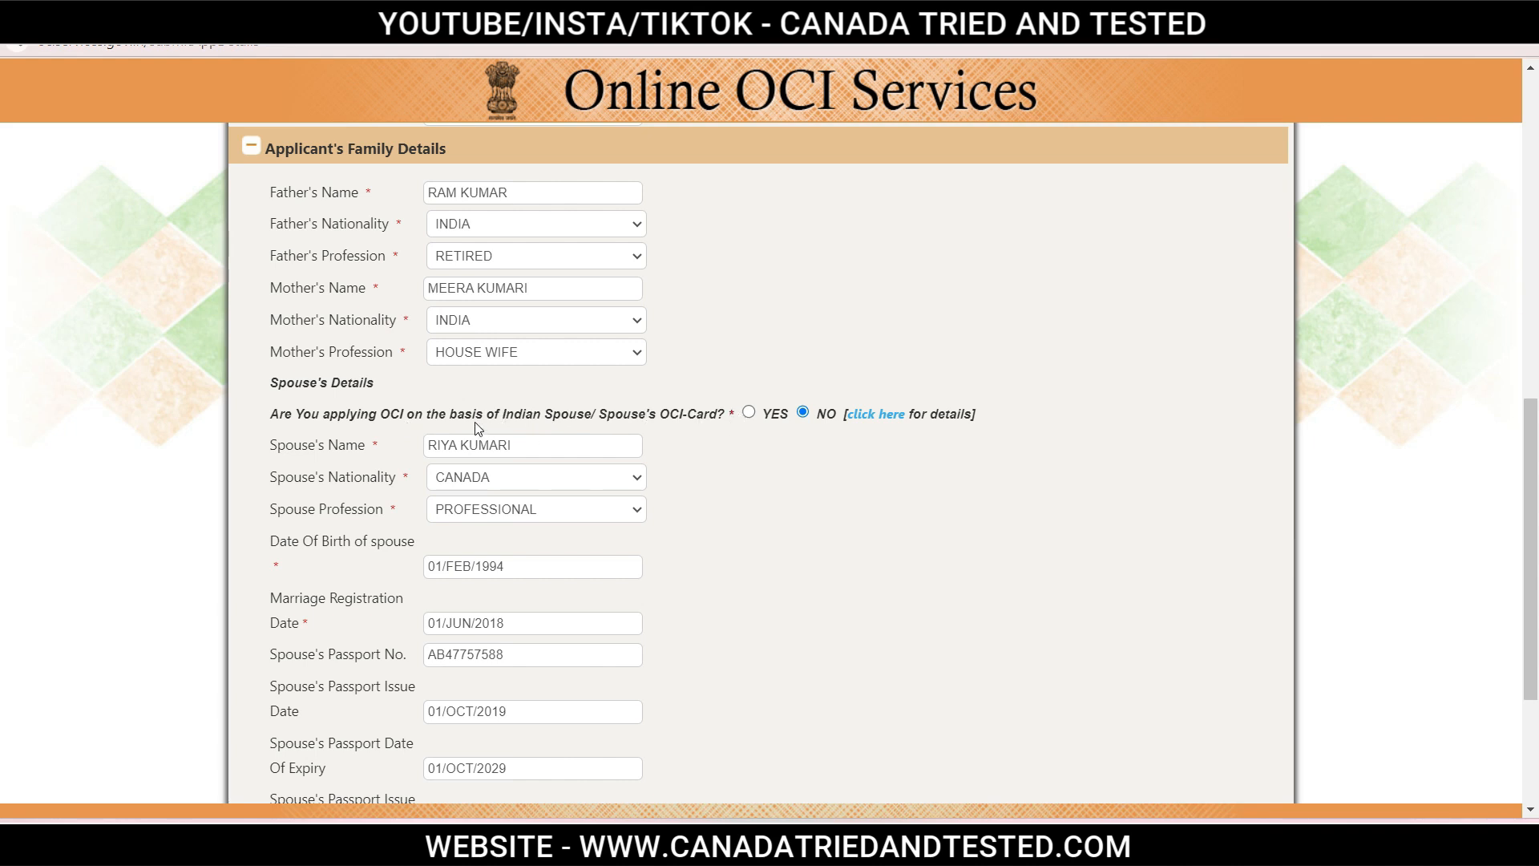
# Keep PROFESSIONAL as the spouse's profession and scroll down to the root Indian relation field.
pyautogui.moveTo(458, 413); pyautogui.dragTo(699, 411)
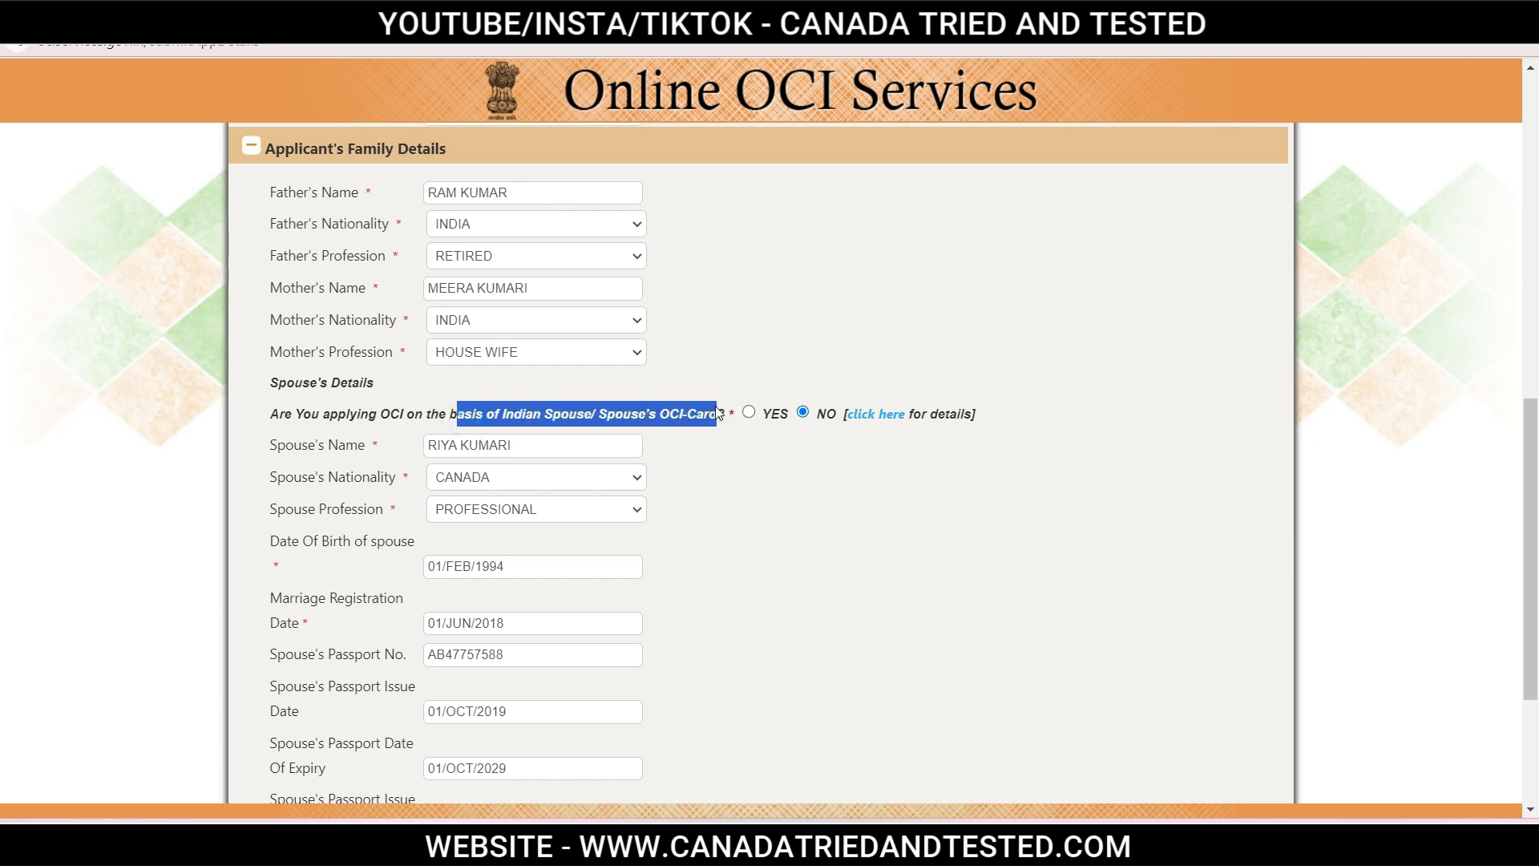
pyautogui.click(1110, 350)
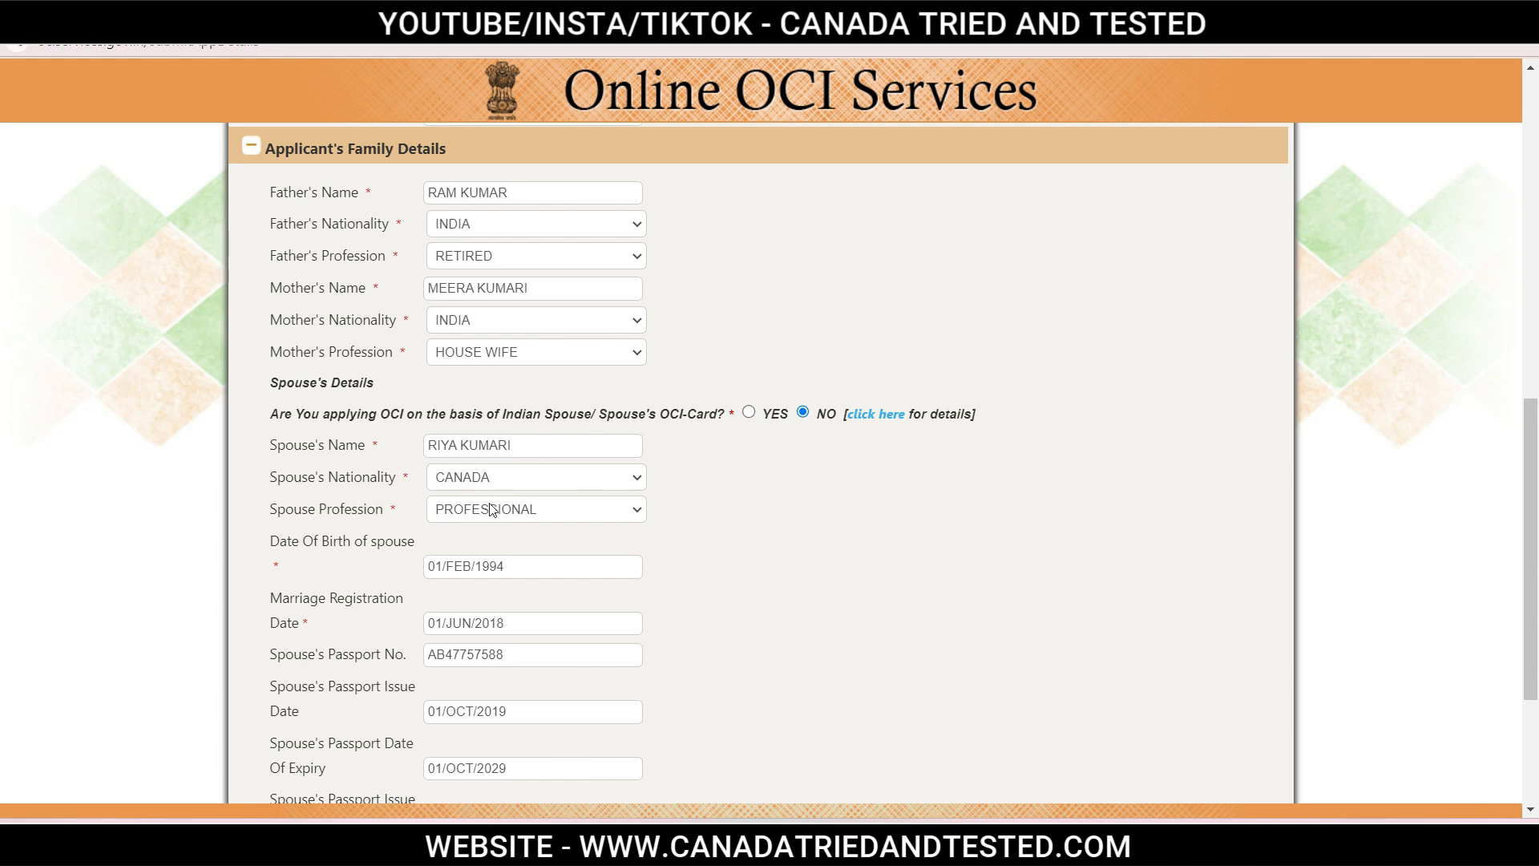
pyautogui.click(578, 511)
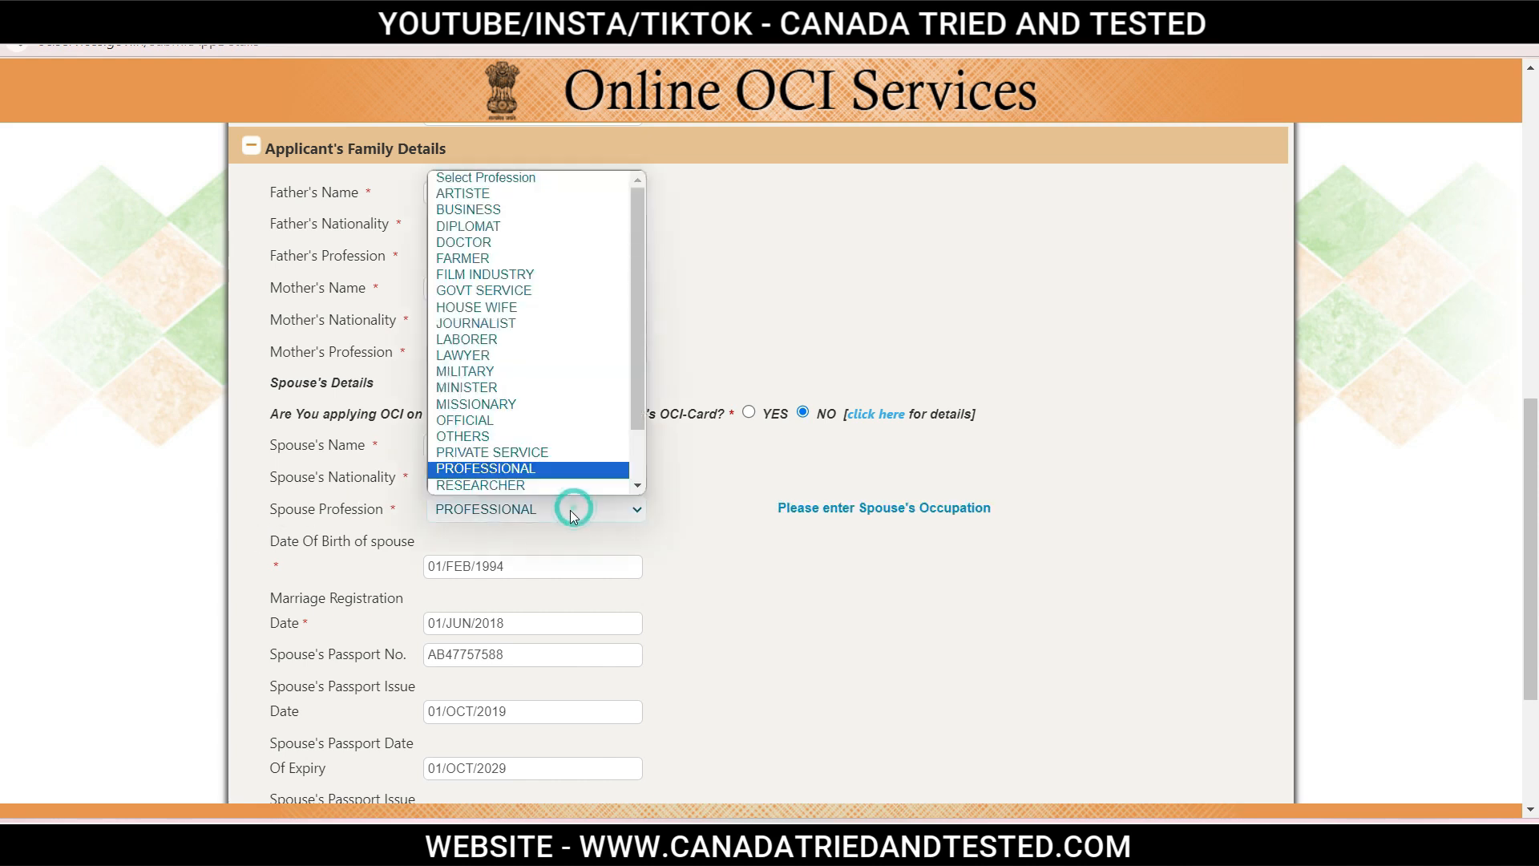
pyautogui.click(572, 514)
pyautogui.click(773, 568)
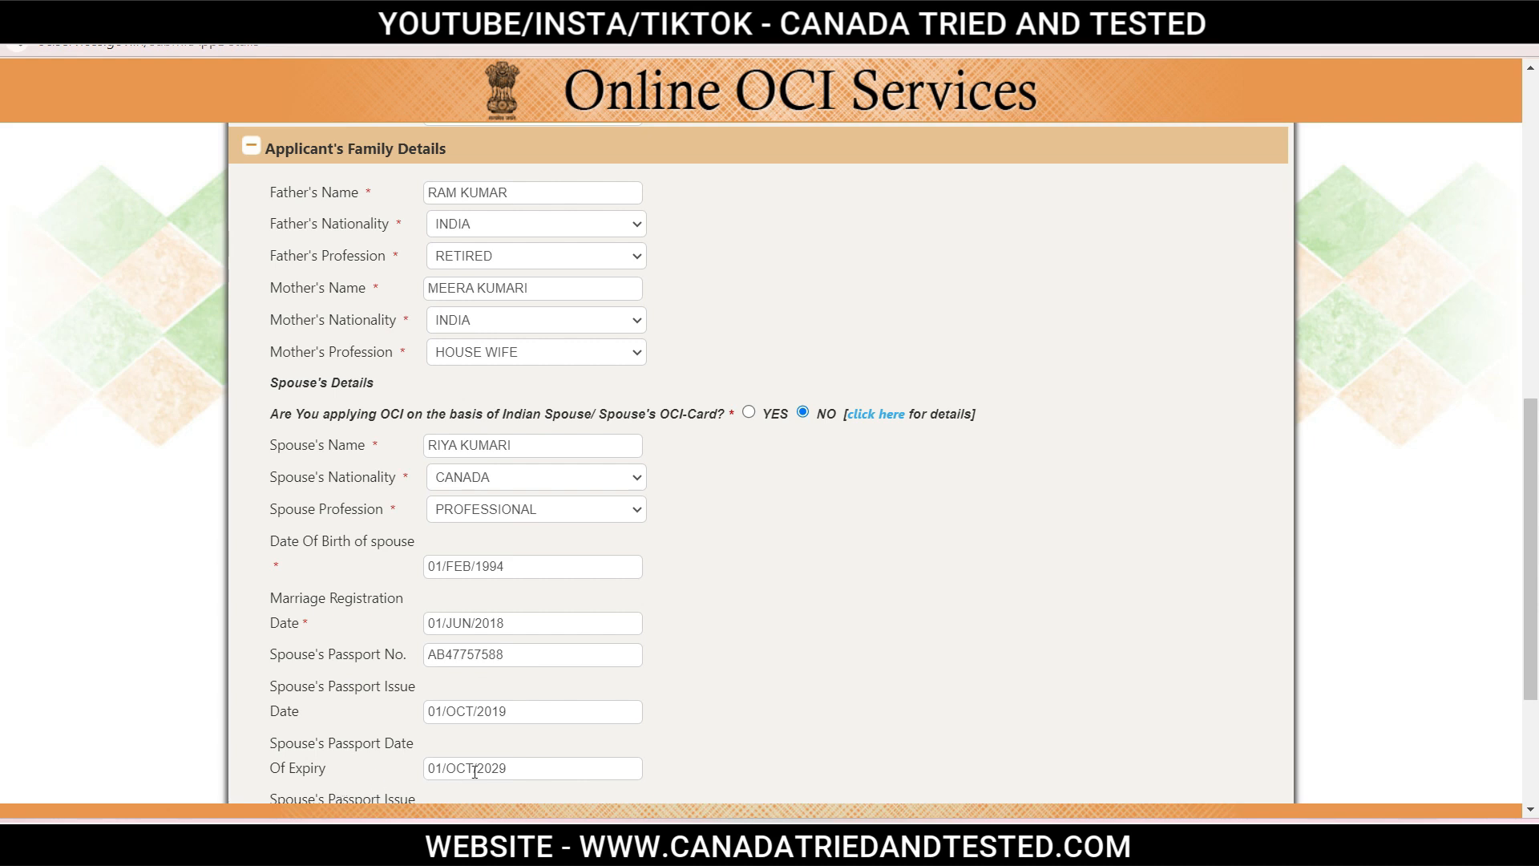
pyautogui.scroll(-1, 548, 768)
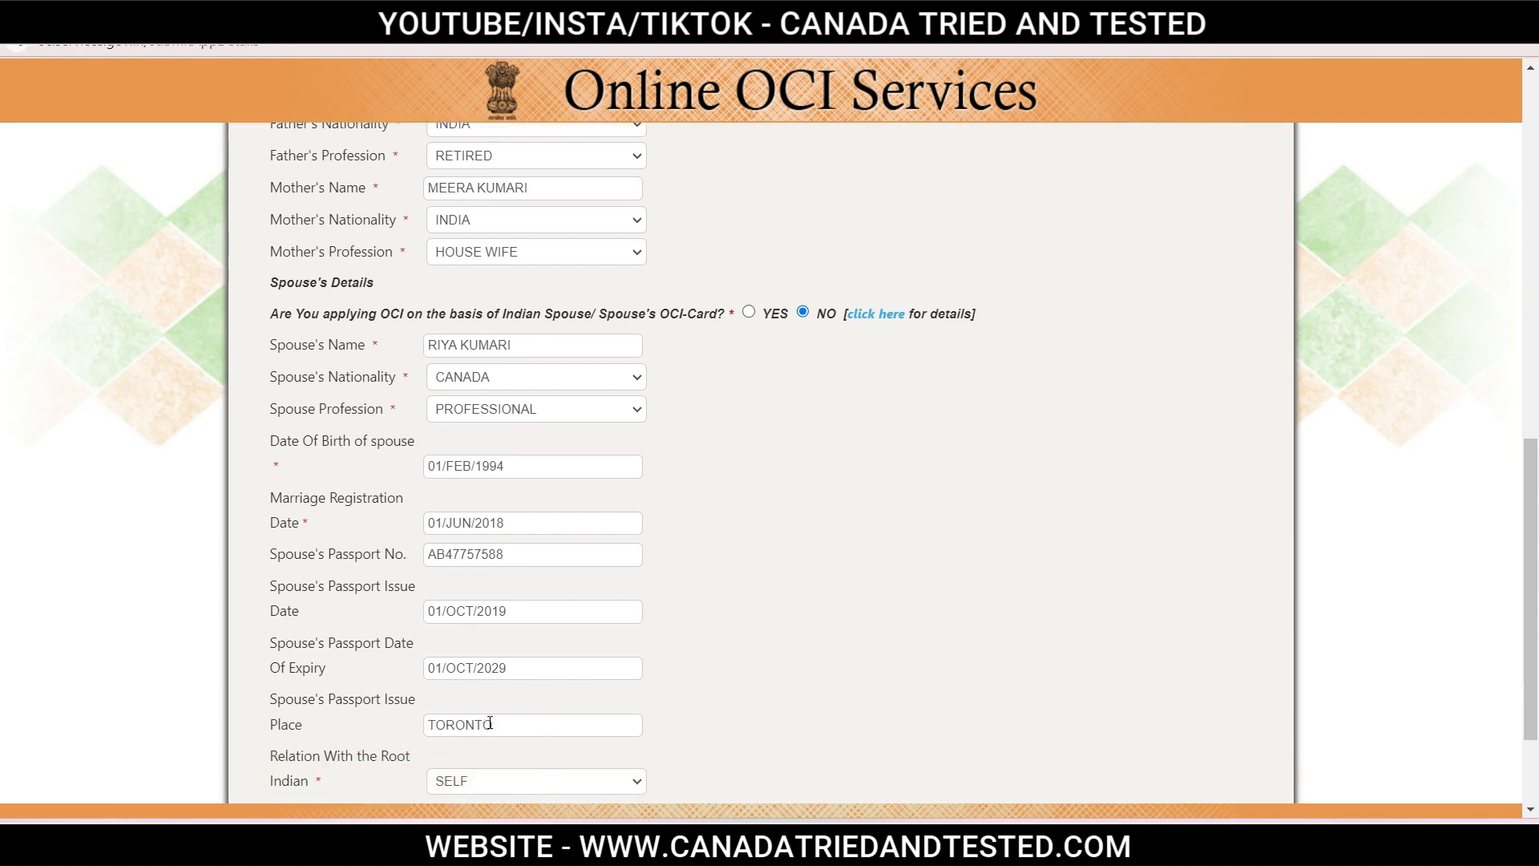
pyautogui.scroll(-1, 489, 724)
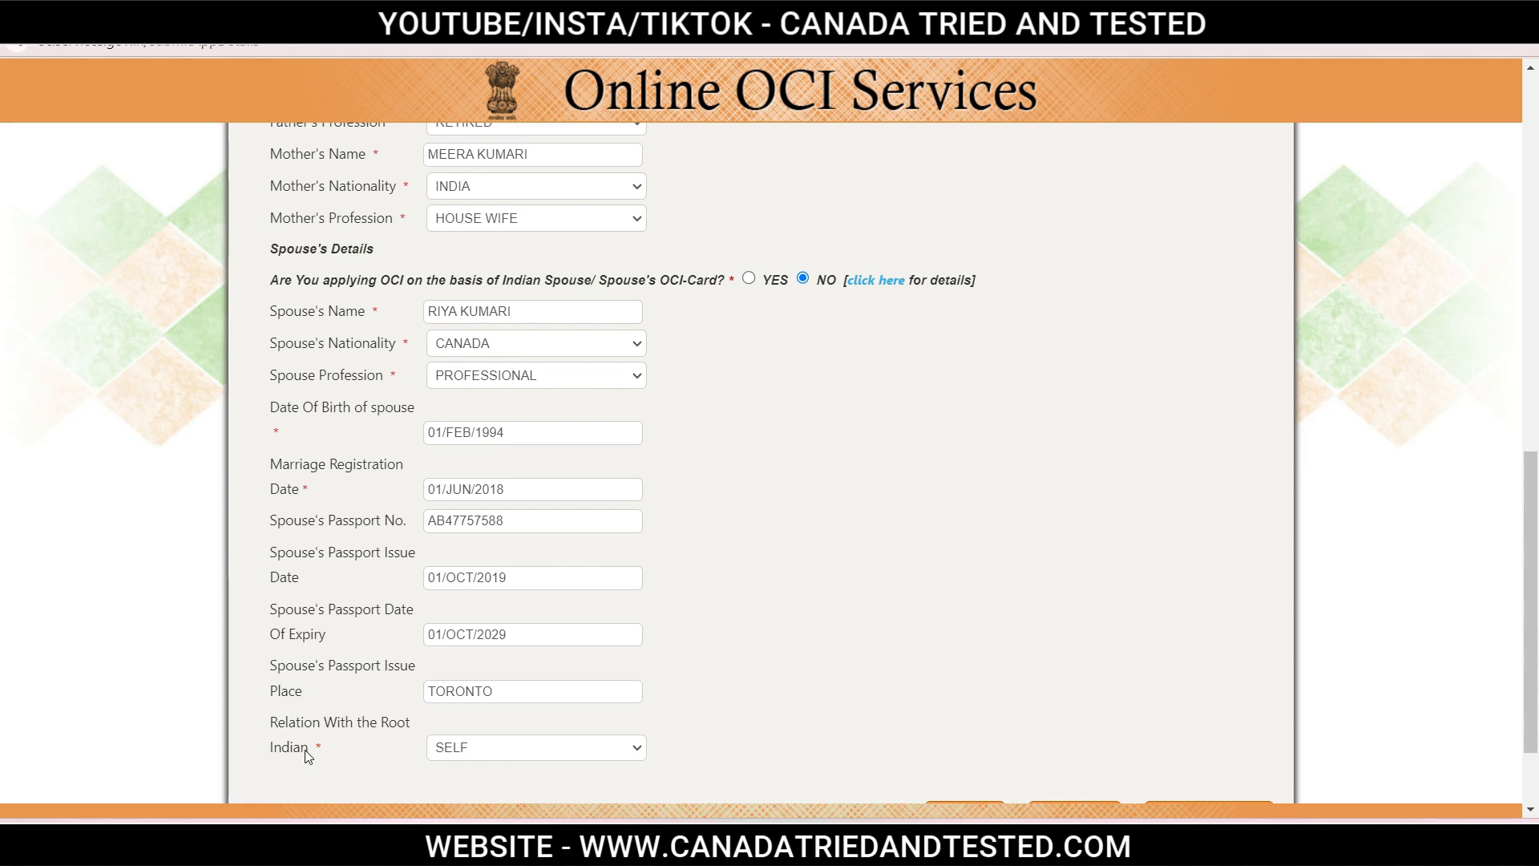
# Keep SELF as the relation with the root Indian and scroll to the save button.
pyautogui.click(480, 752)
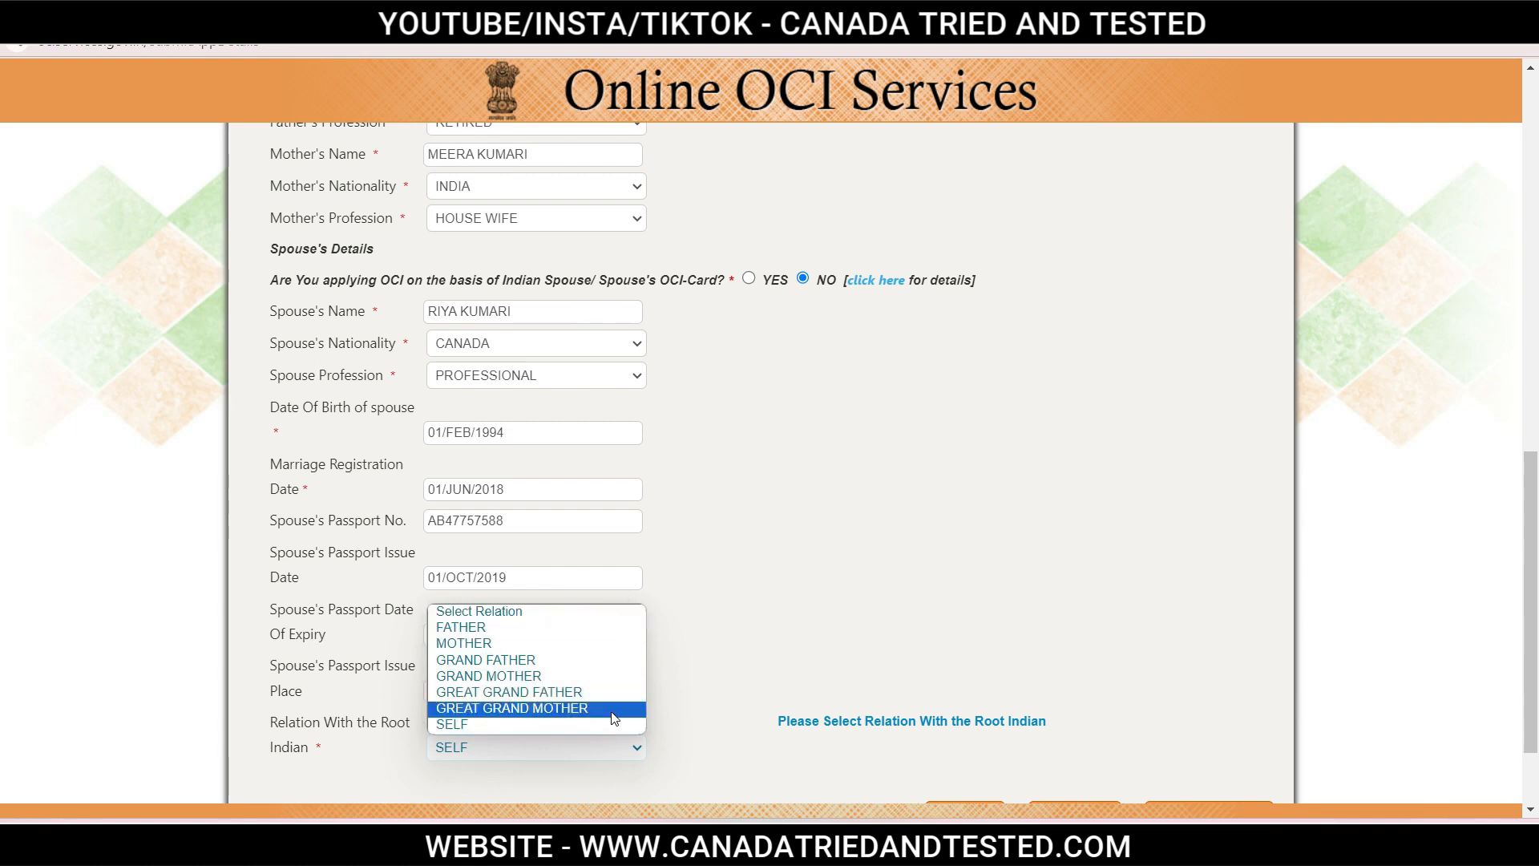
pyautogui.click(715, 759)
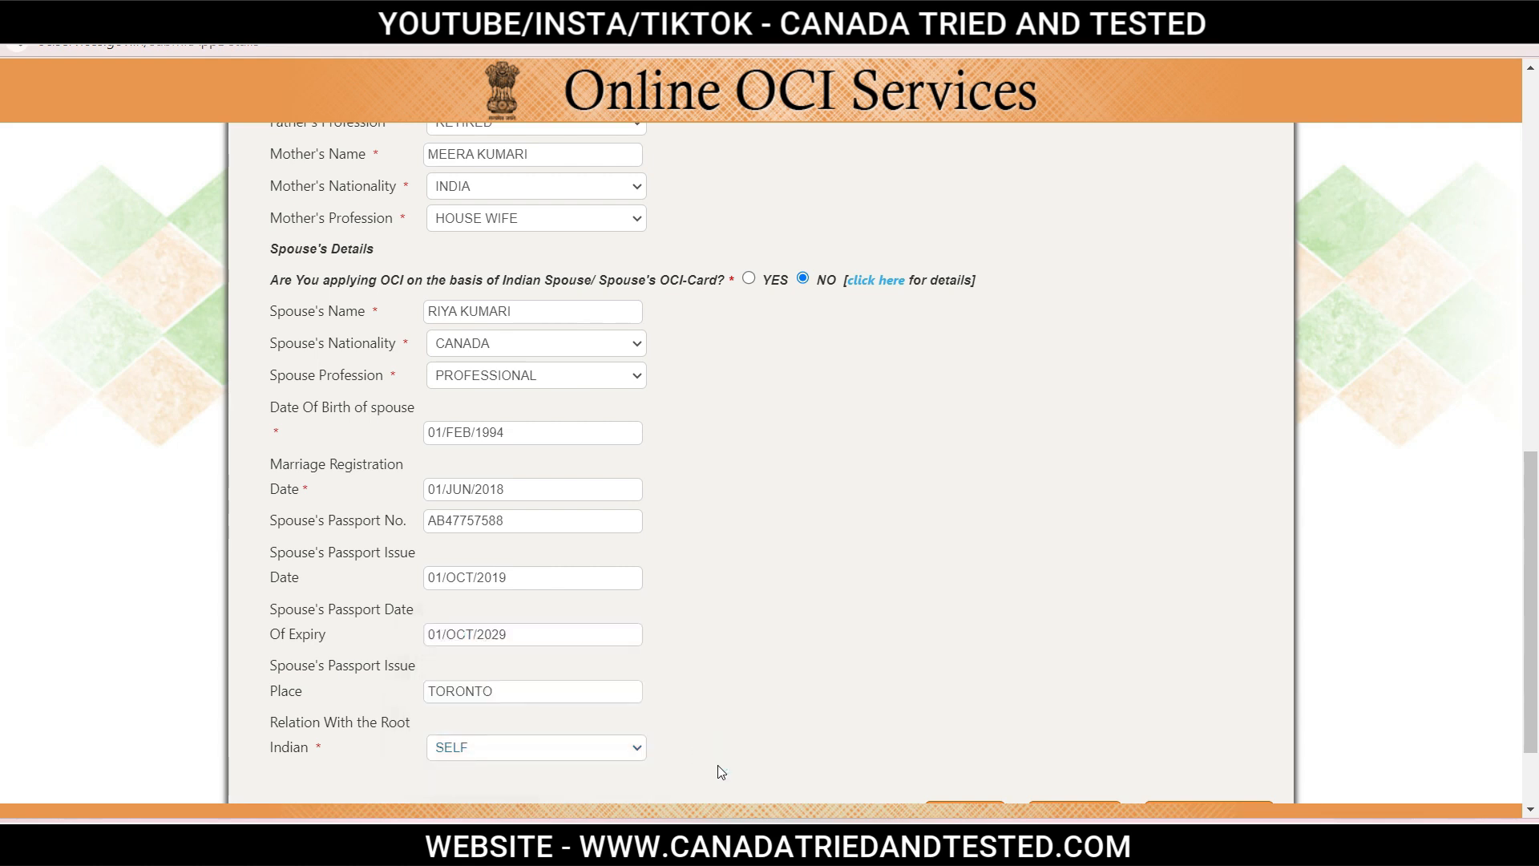
pyautogui.scroll(-3, 718, 766)
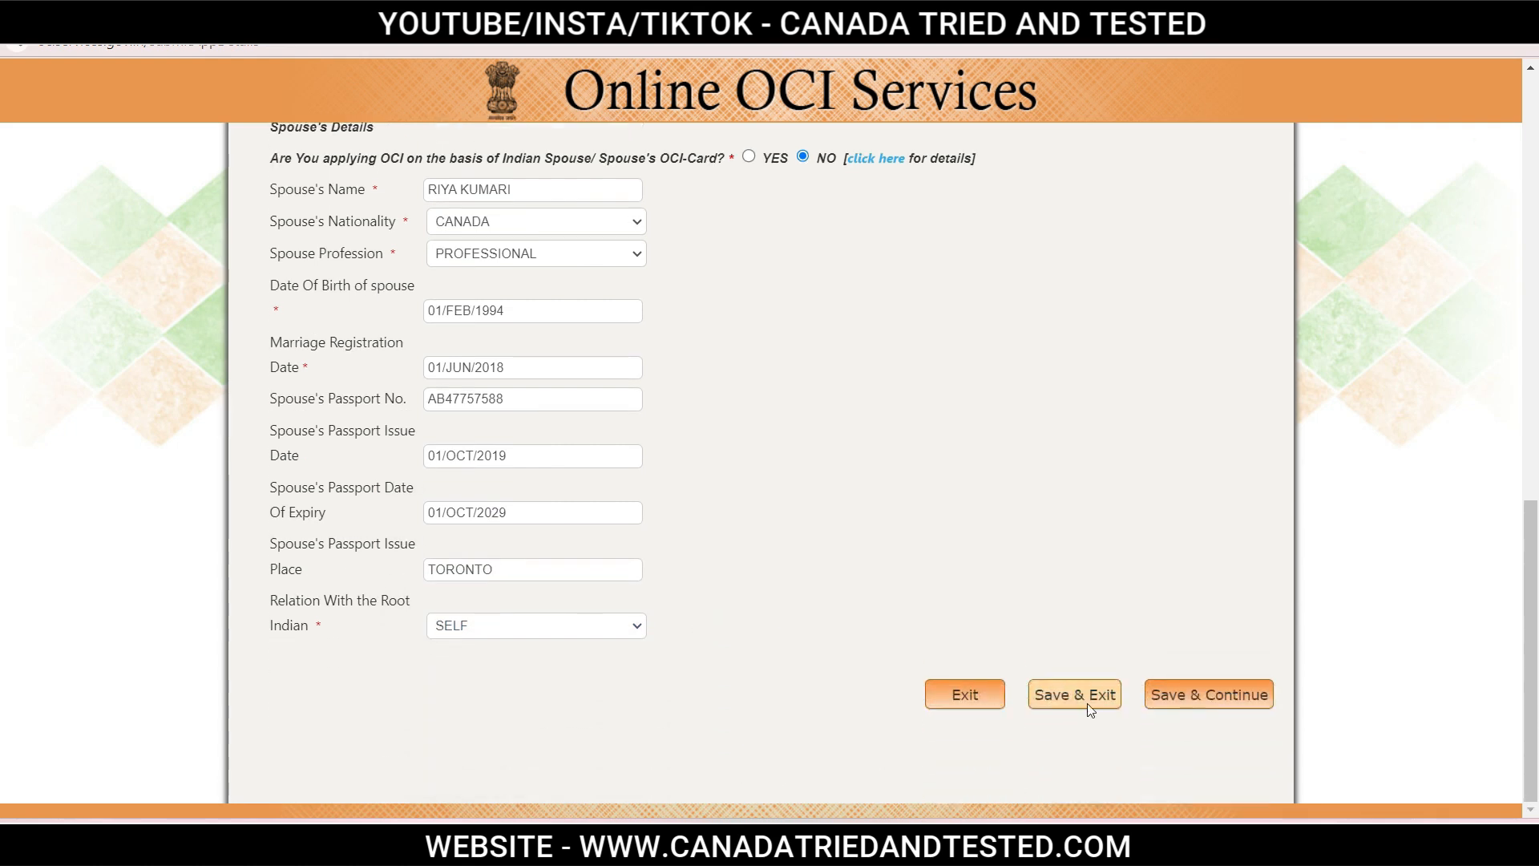
# Save the family details and accept the filling instructions again.
pyautogui.click(1219, 694)
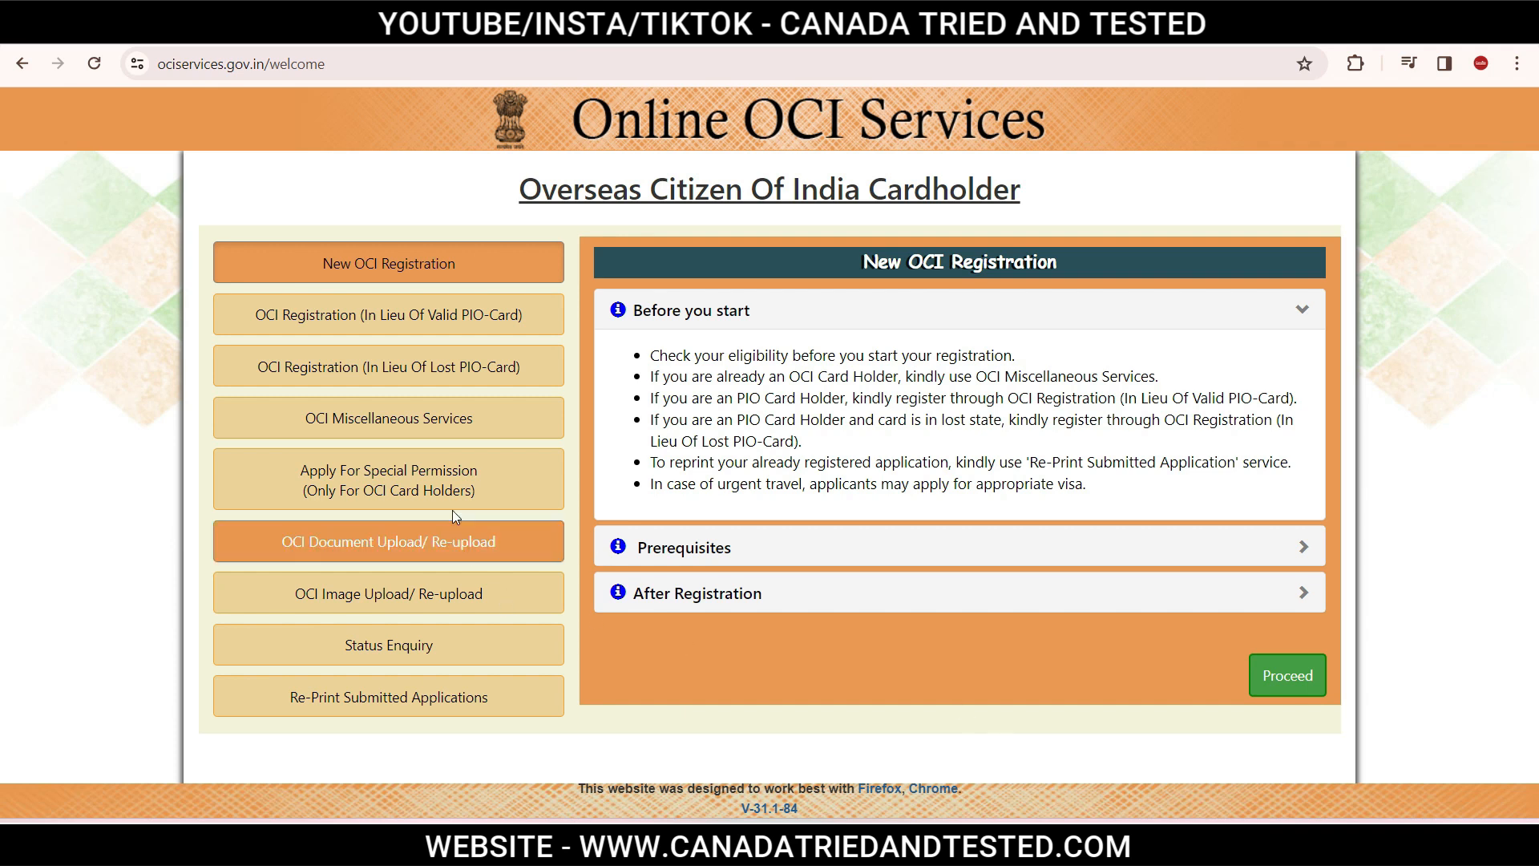
pyautogui.click(1273, 672)
pyautogui.click(266, 729)
pyautogui.click(1426, 752)
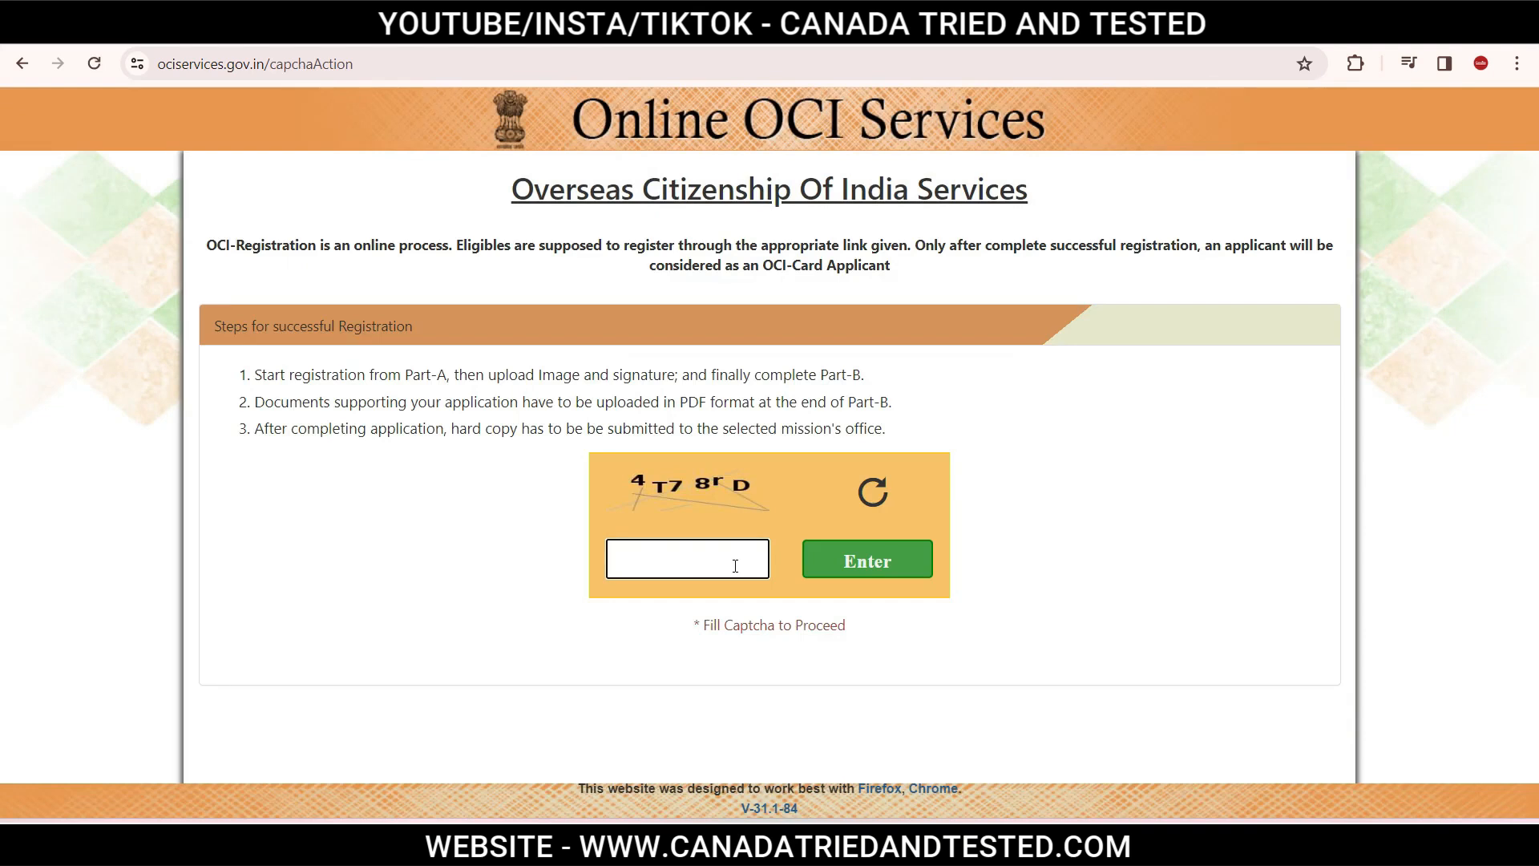
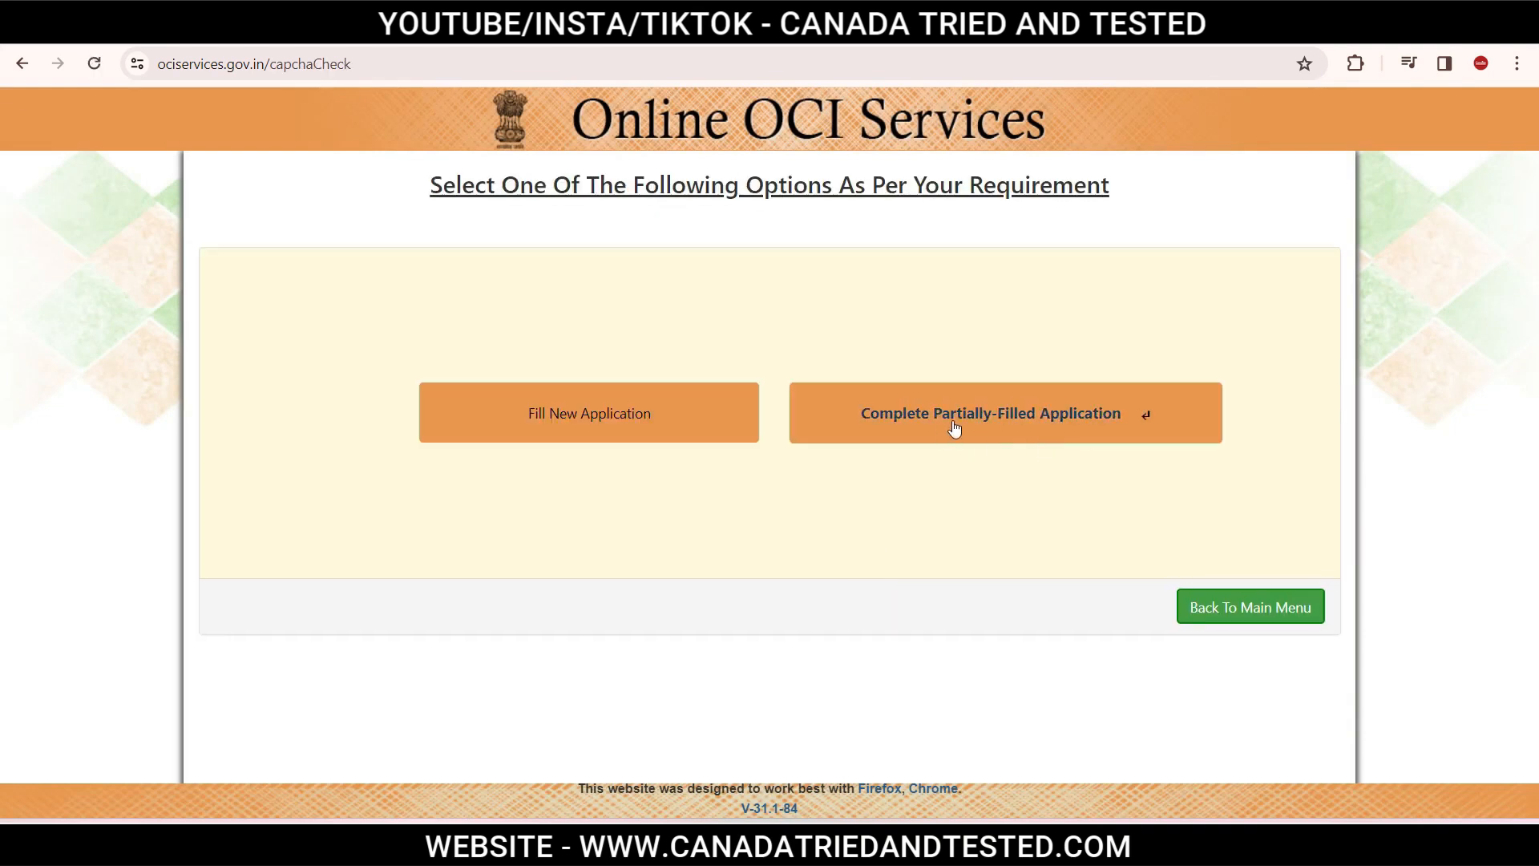
# Resume the partially-filled application using the temporary application ID and captcha.
pyautogui.click(1003, 423)
pyautogui.click(579, 256)
pyautogui.hotkey('ctrl', 'v')
pyautogui.click(648, 446)
pyautogui.click(868, 440)
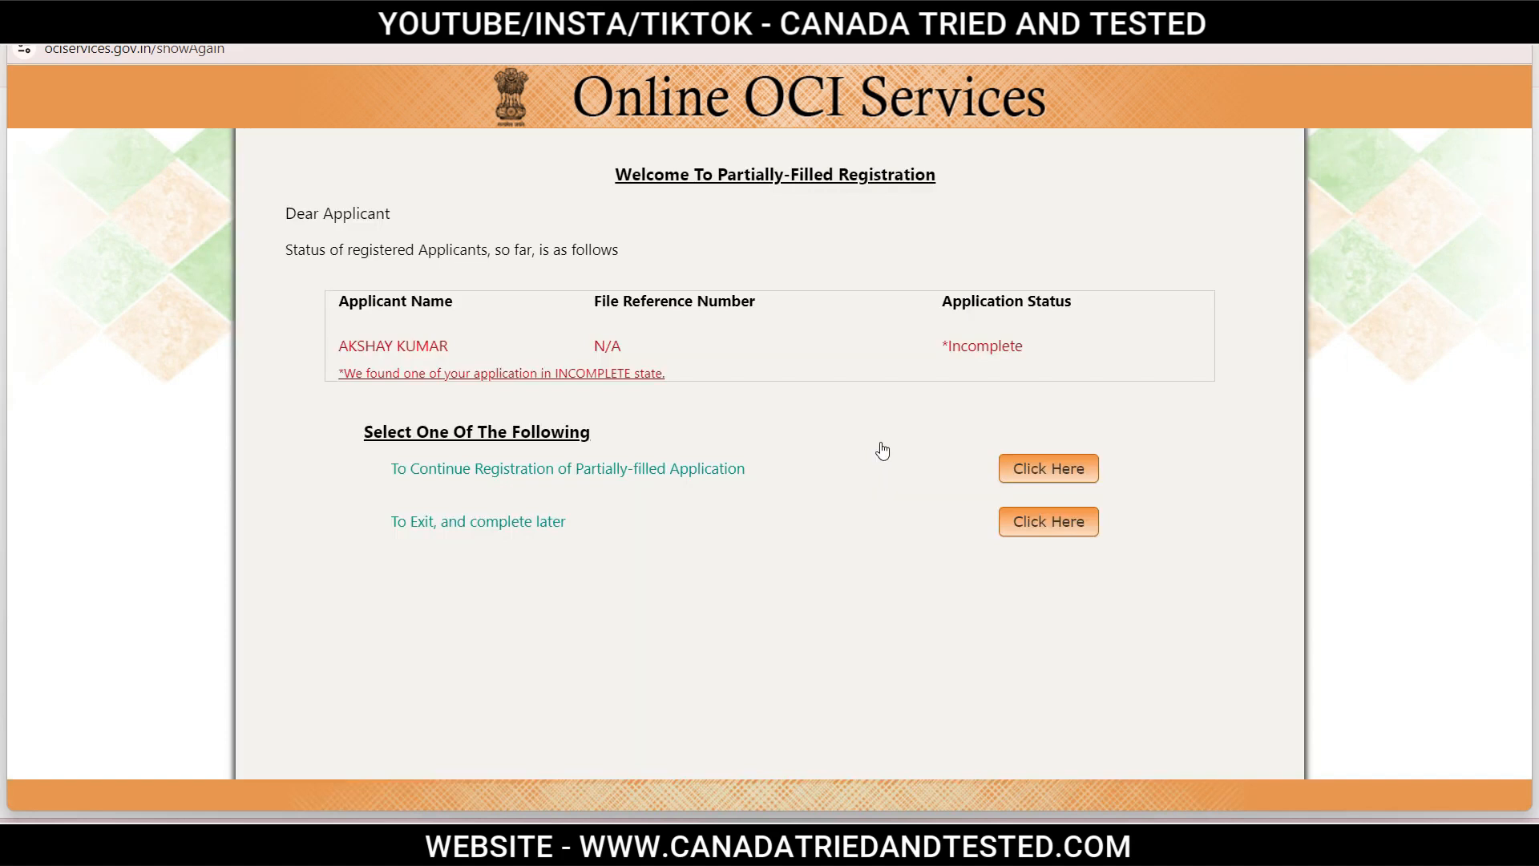
pyautogui.click(1062, 468)
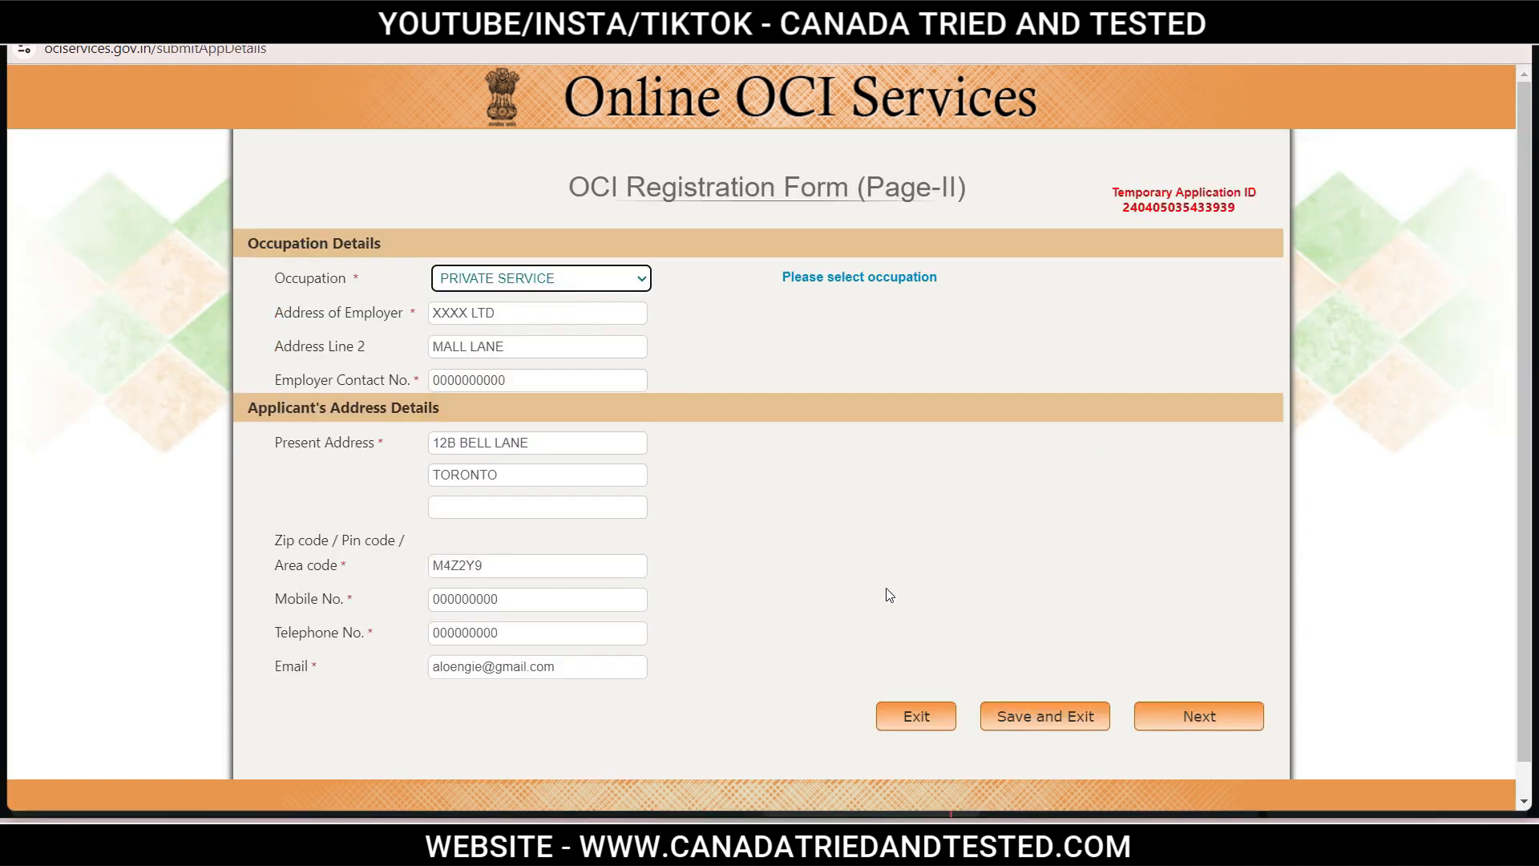
pyautogui.click(515, 278)
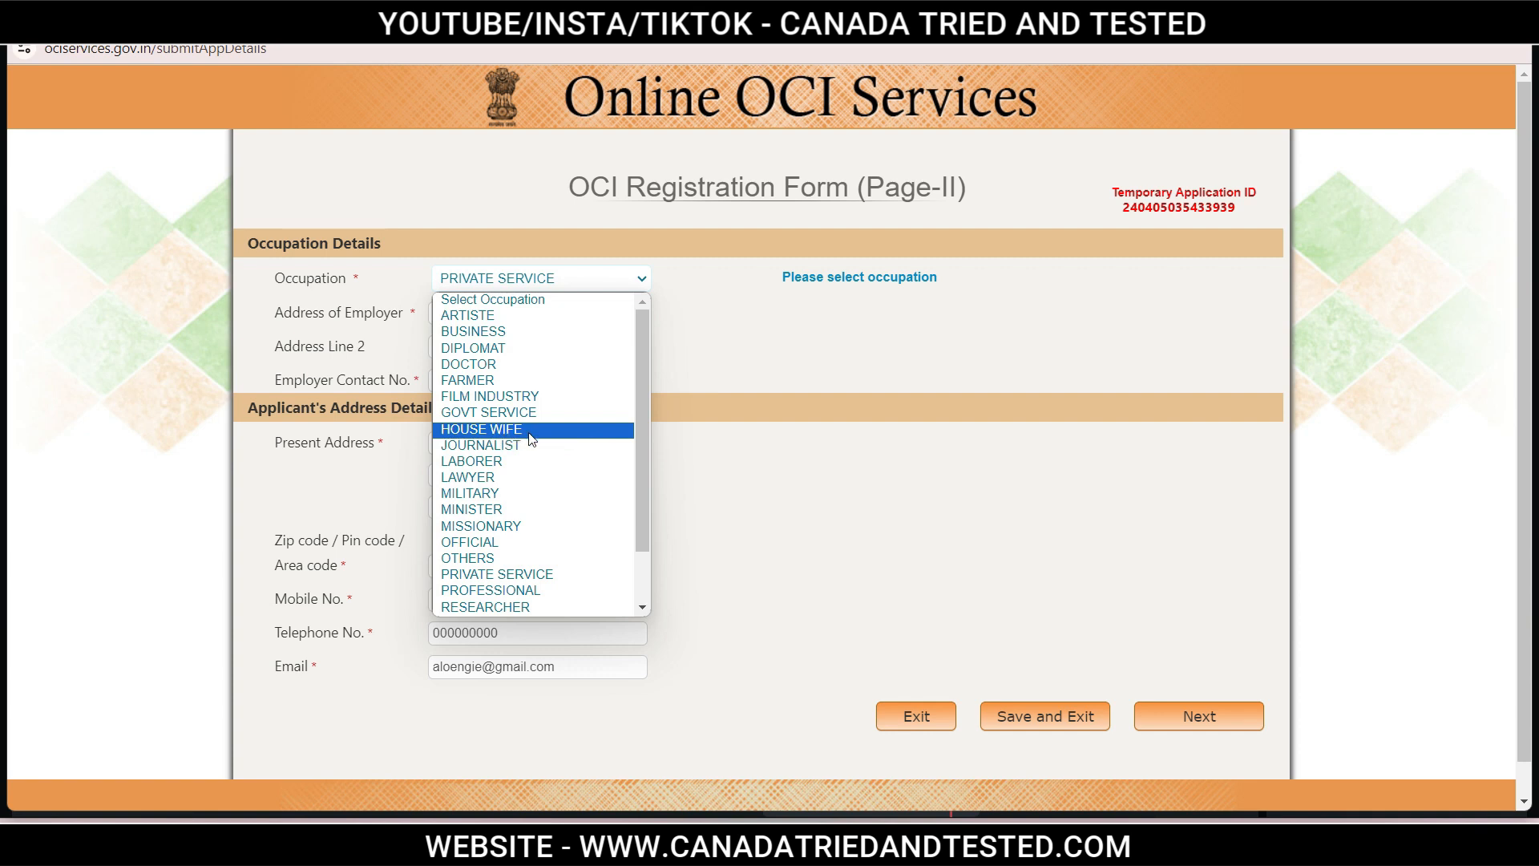
pyautogui.click(806, 486)
pyautogui.click(806, 487)
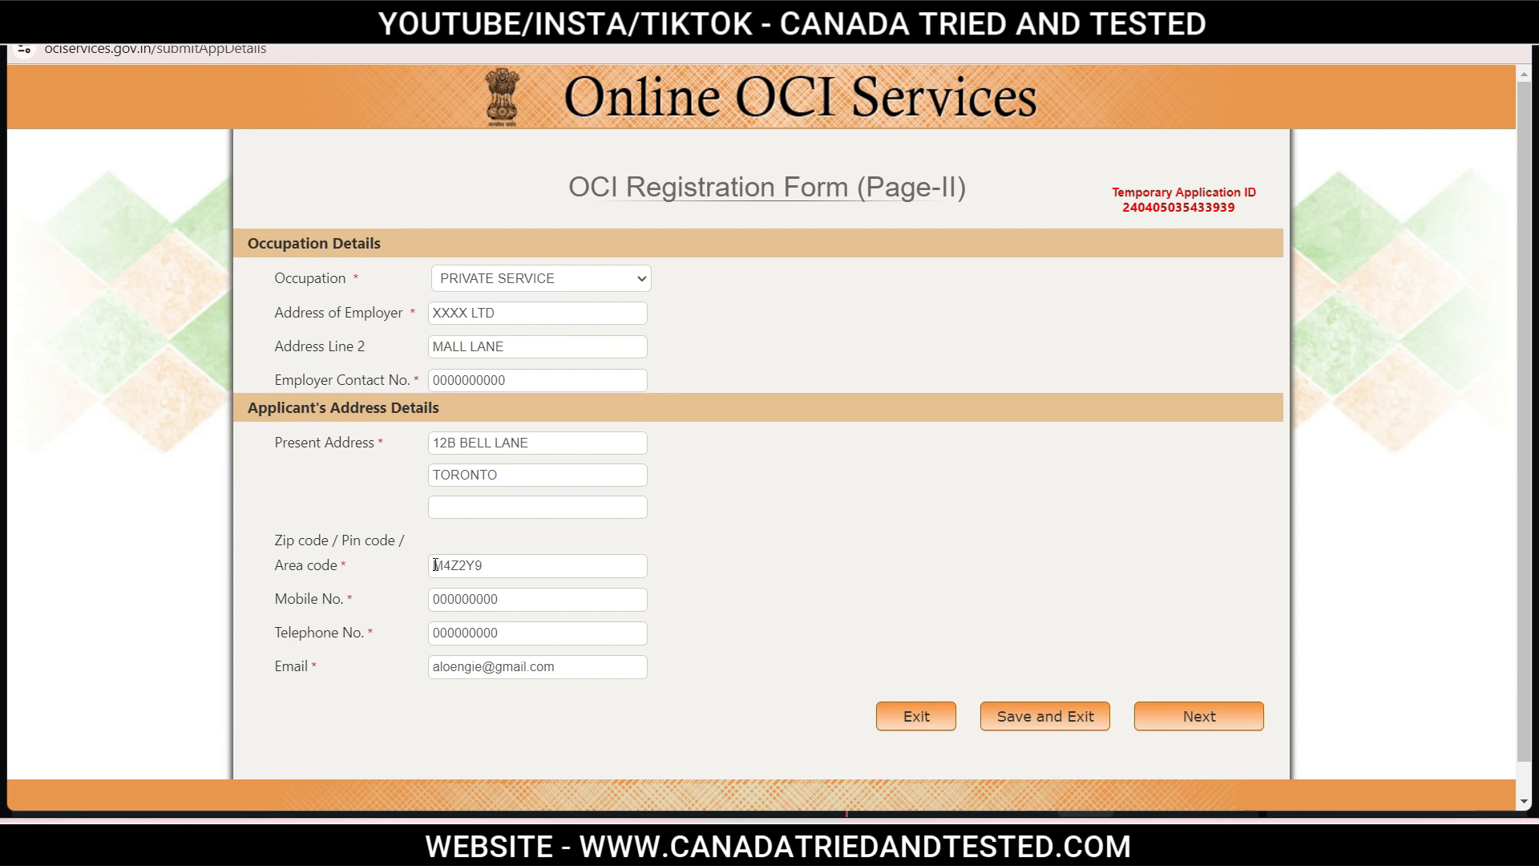
# Check the area code entry on Page II and move on to Verify Information.
pyautogui.doubleClick(493, 563)
pyautogui.click(783, 602)
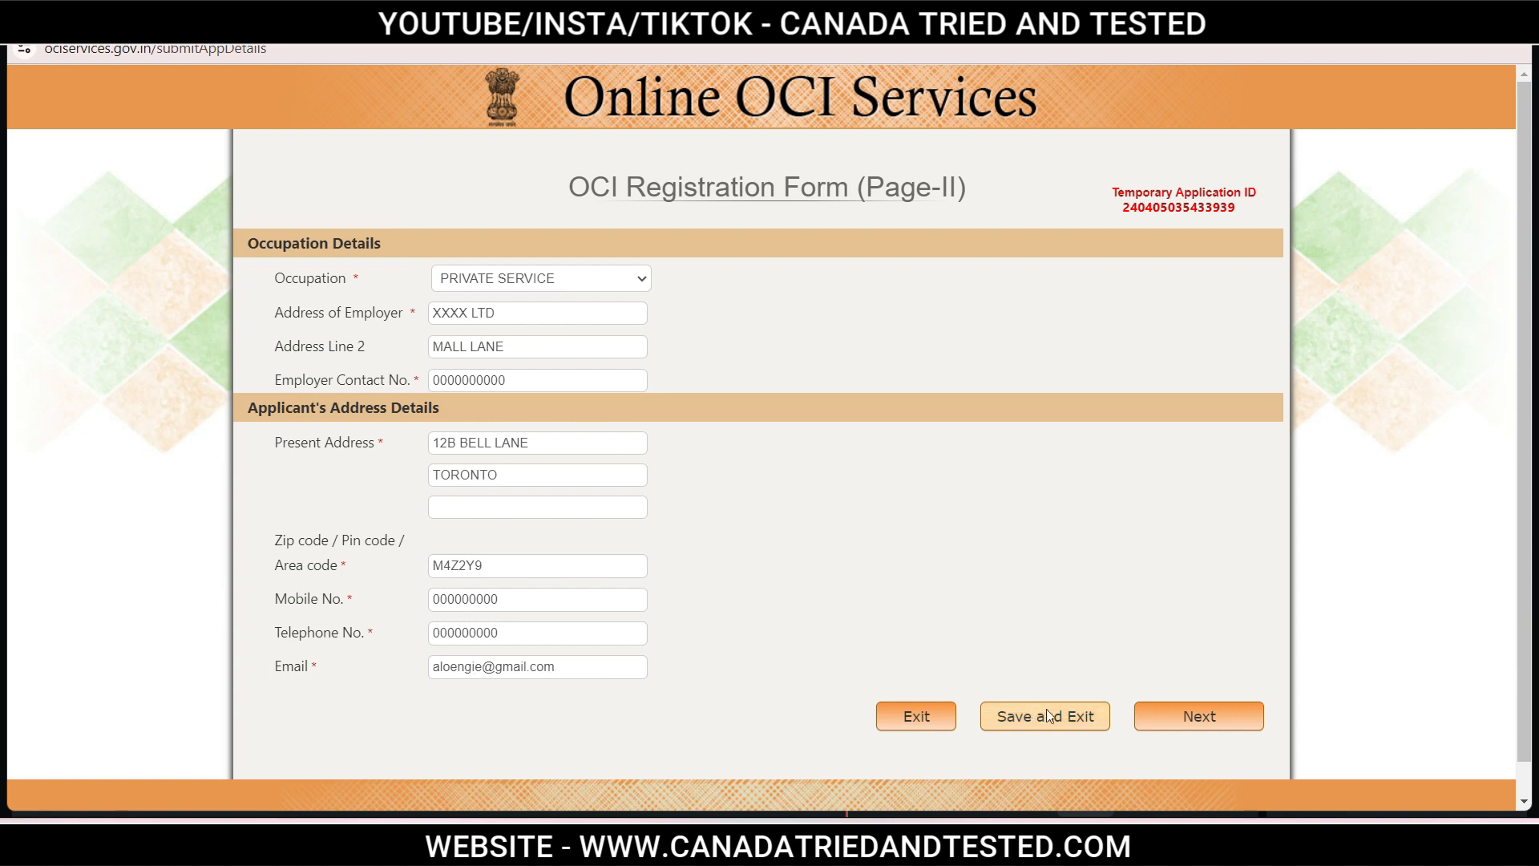
pyautogui.click(1203, 720)
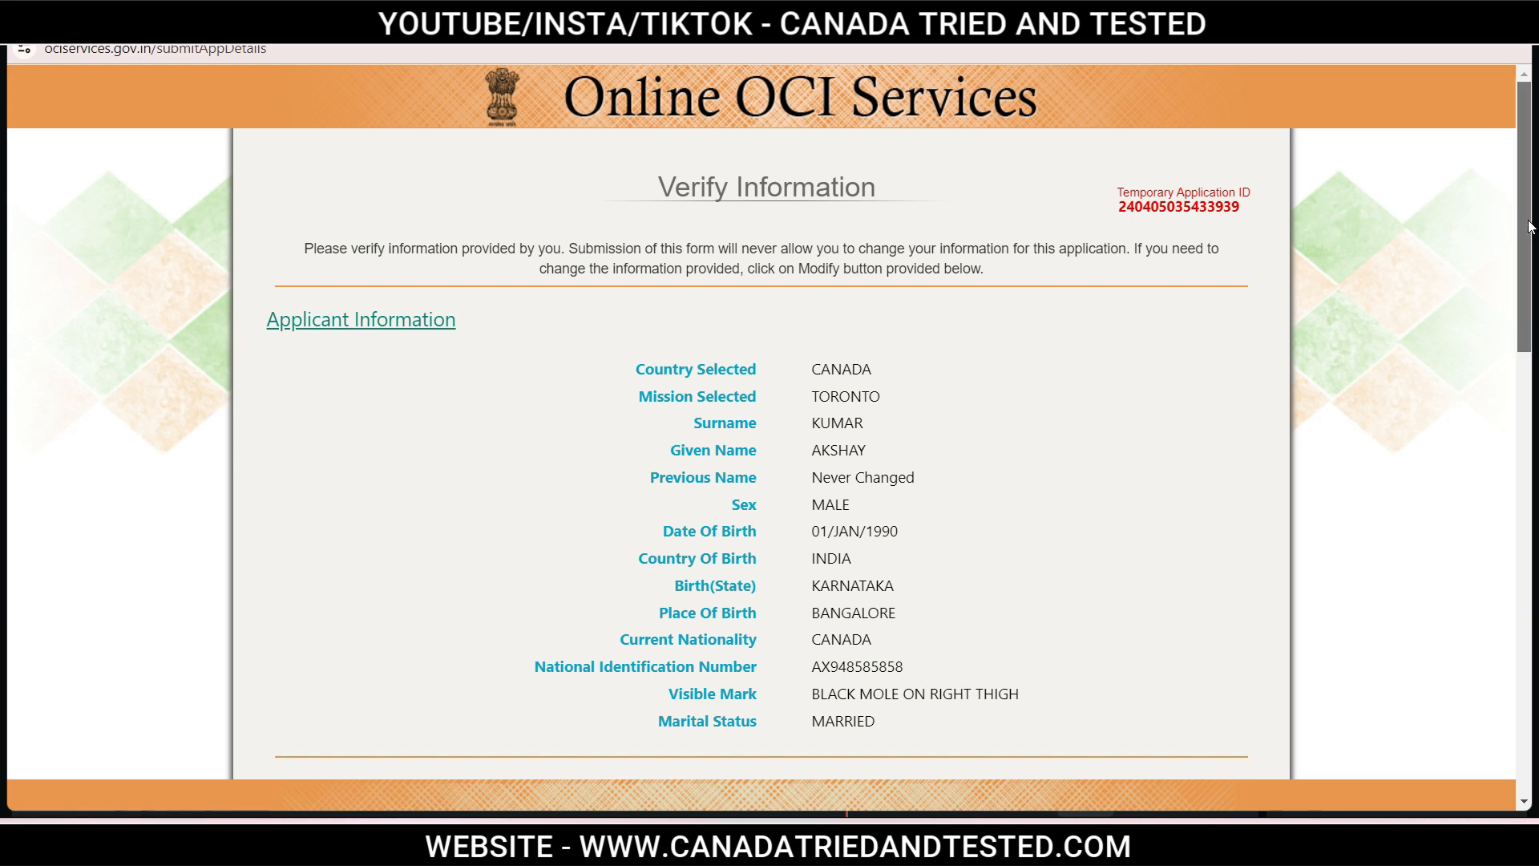
# Review the Verify Information page and submit the Part A details.
pyautogui.moveTo(1532, 227); pyautogui.dragTo(1533, 676)
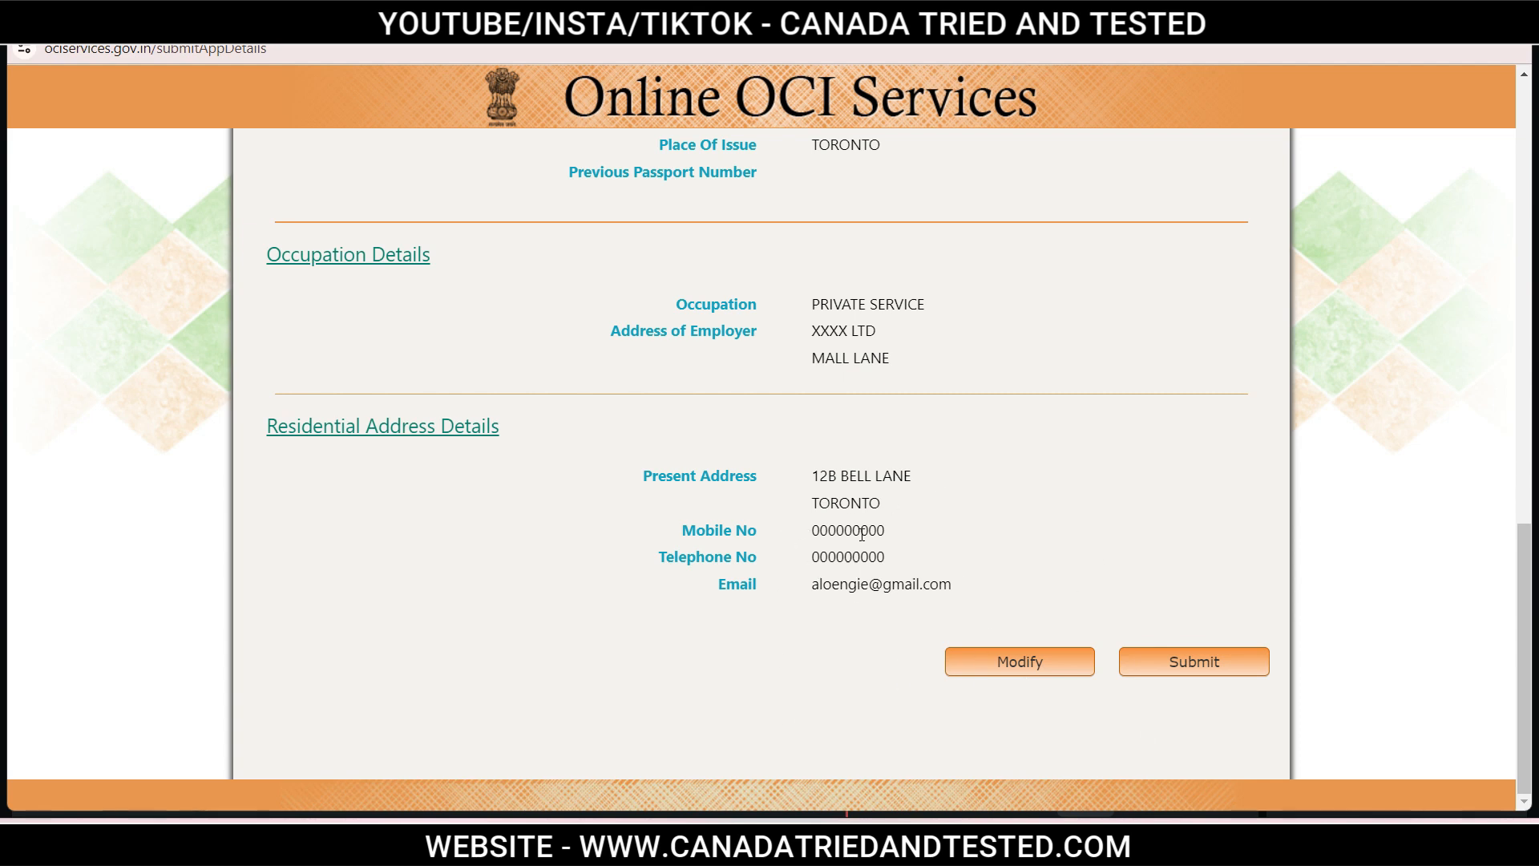
pyautogui.click(1208, 673)
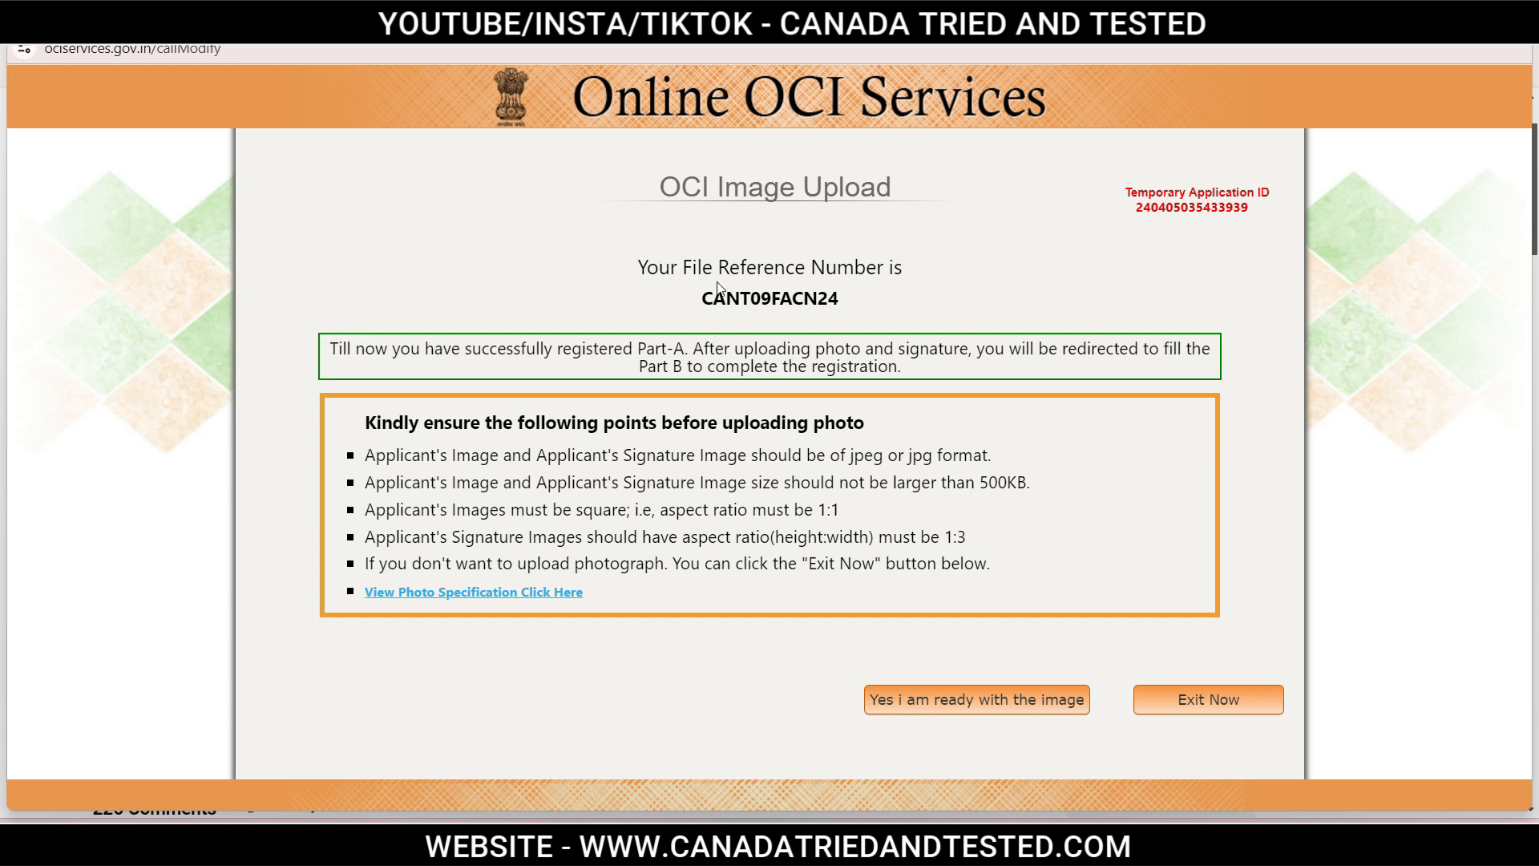
# Highlight the file reference number, the image format requirement and 'photograph' in the upload rules.
pyautogui.moveTo(704, 298); pyautogui.dragTo(868, 295)
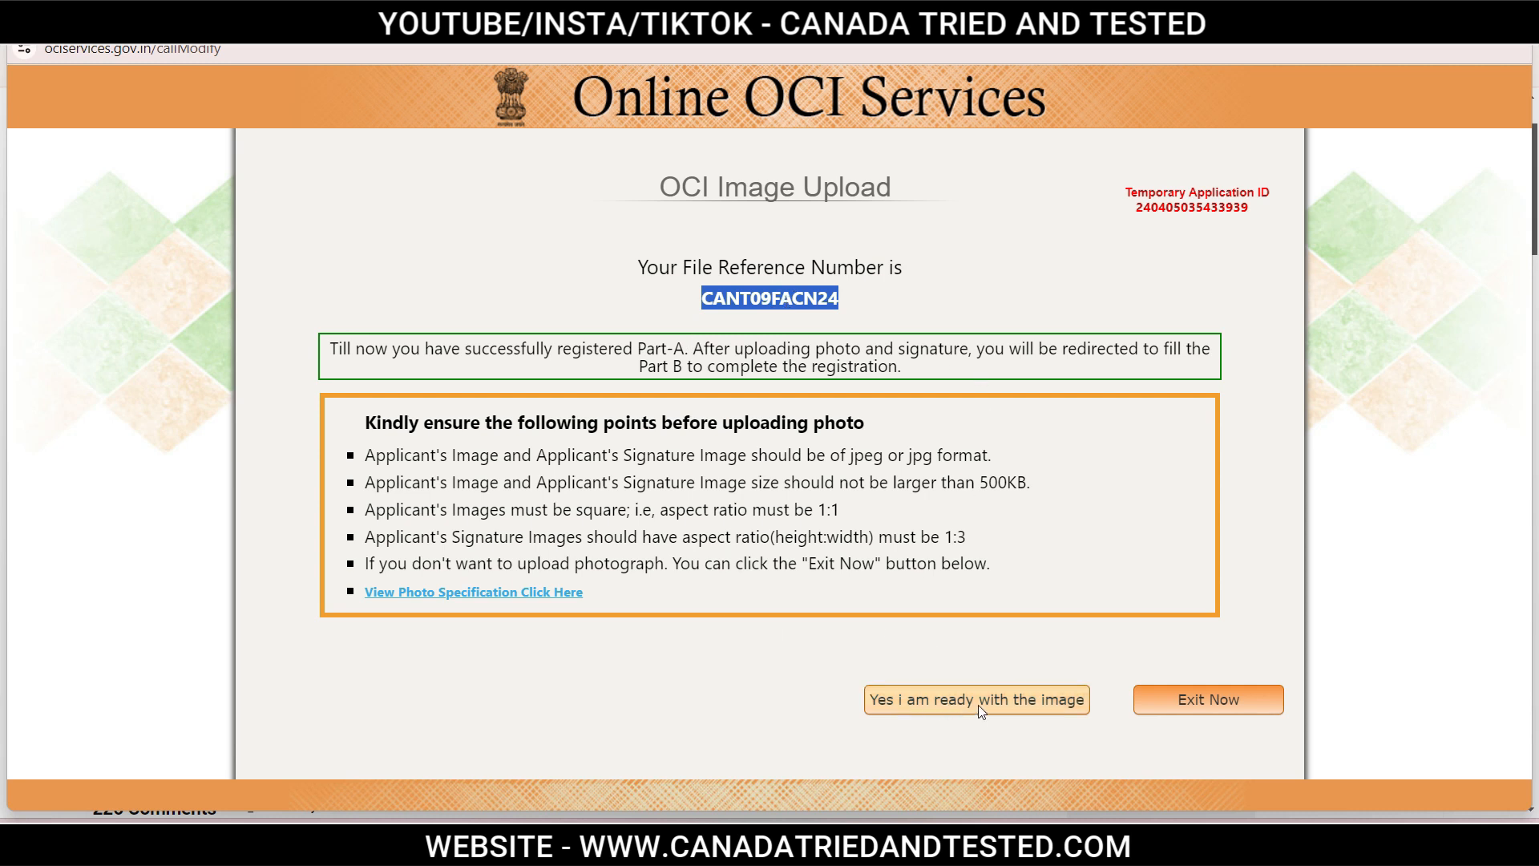
pyautogui.click(1035, 273)
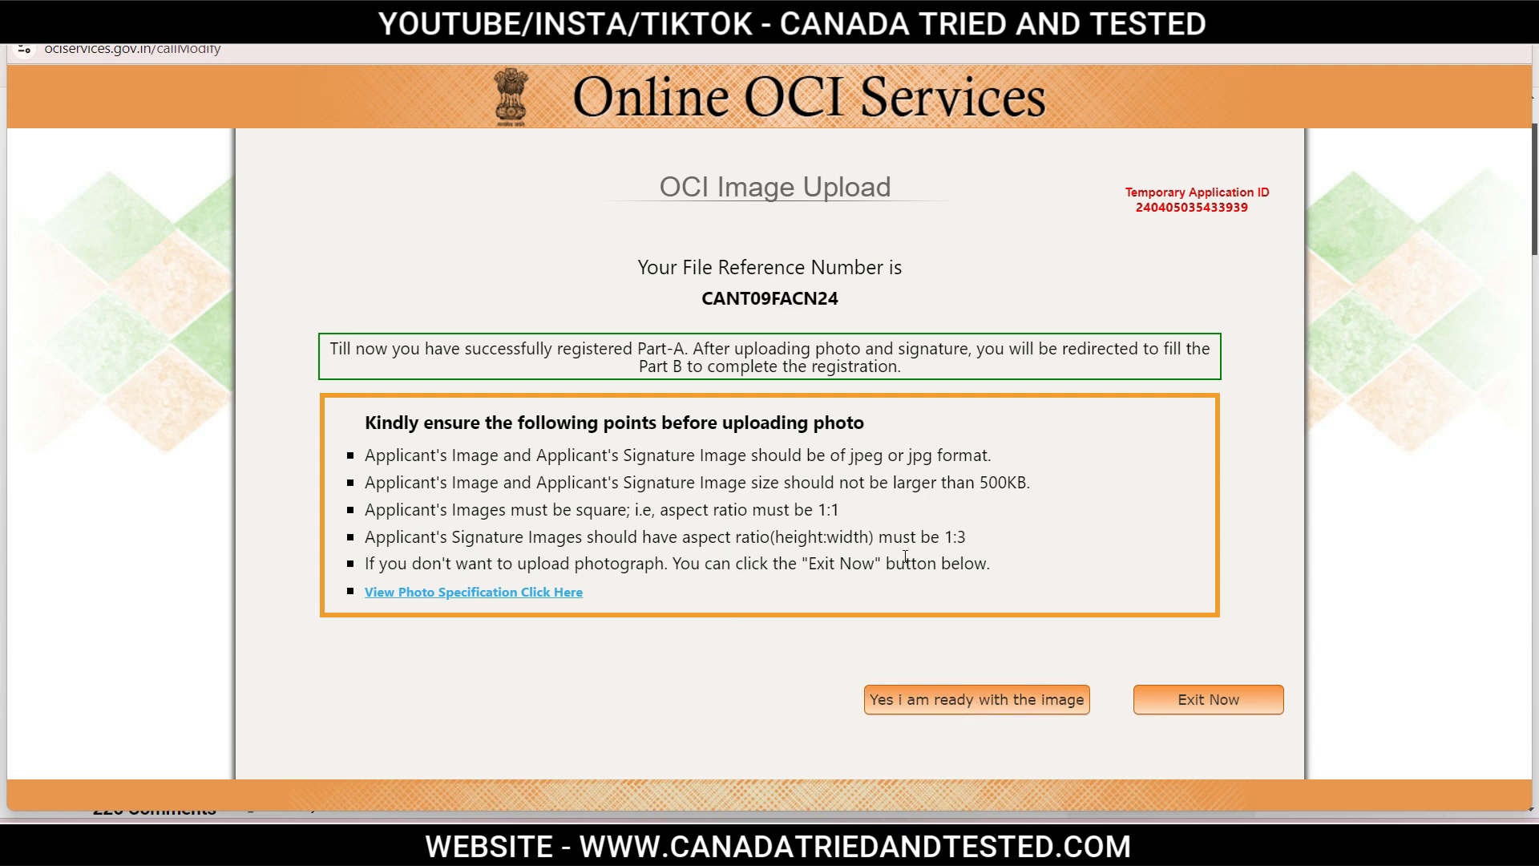
pyautogui.moveTo(624, 455); pyautogui.dragTo(778, 455)
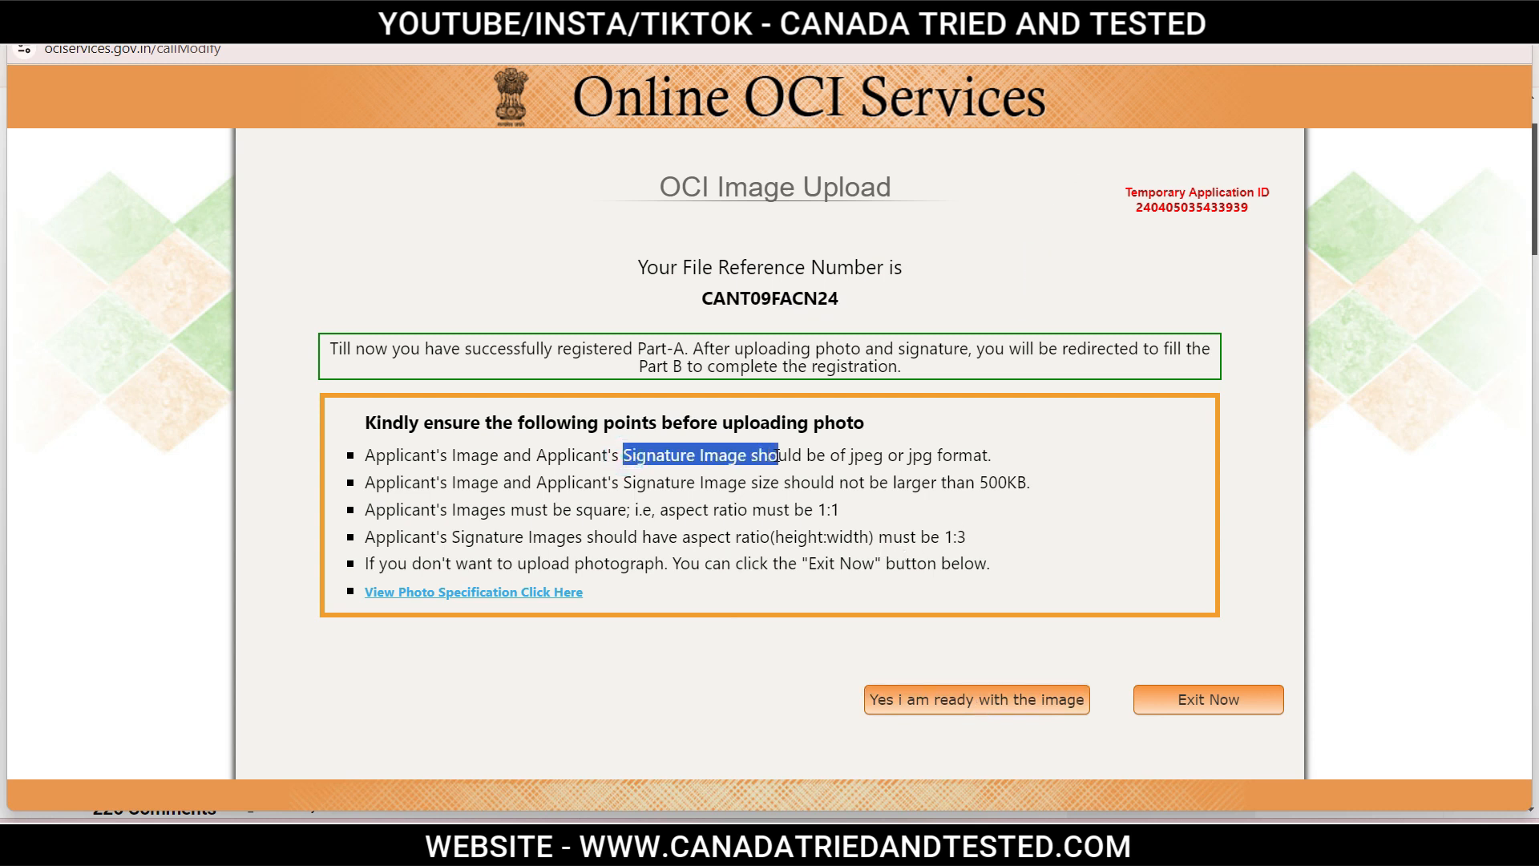
pyautogui.click(574, 565)
pyautogui.doubleClick(574, 565)
# Open the photo specification document and review the do's and don'ts on page 2.
pyautogui.click(568, 592)
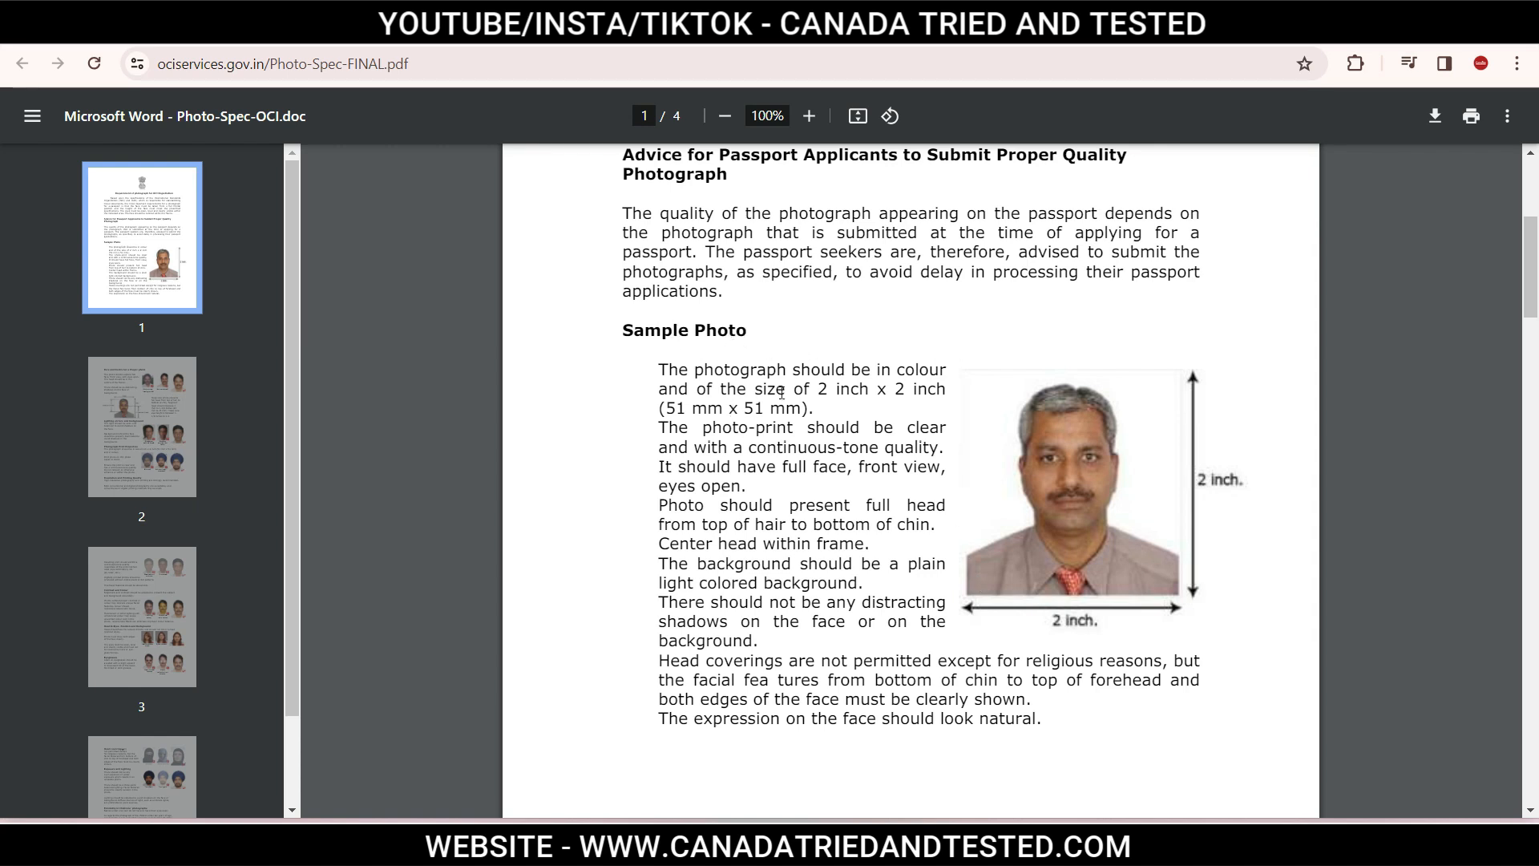
pyautogui.click(177, 470)
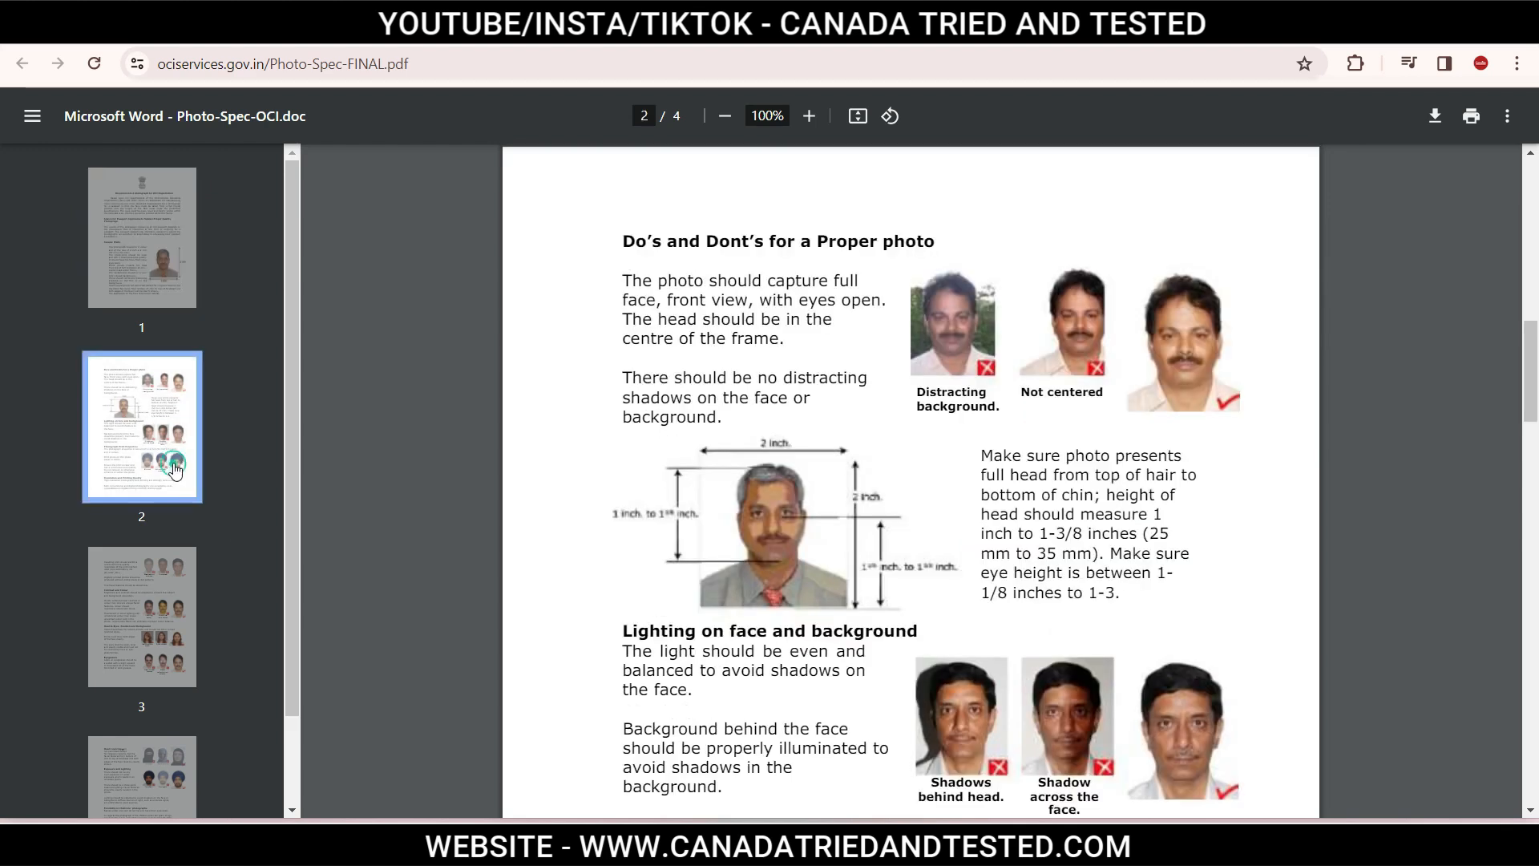
pyautogui.scroll(-1, 1084, 517)
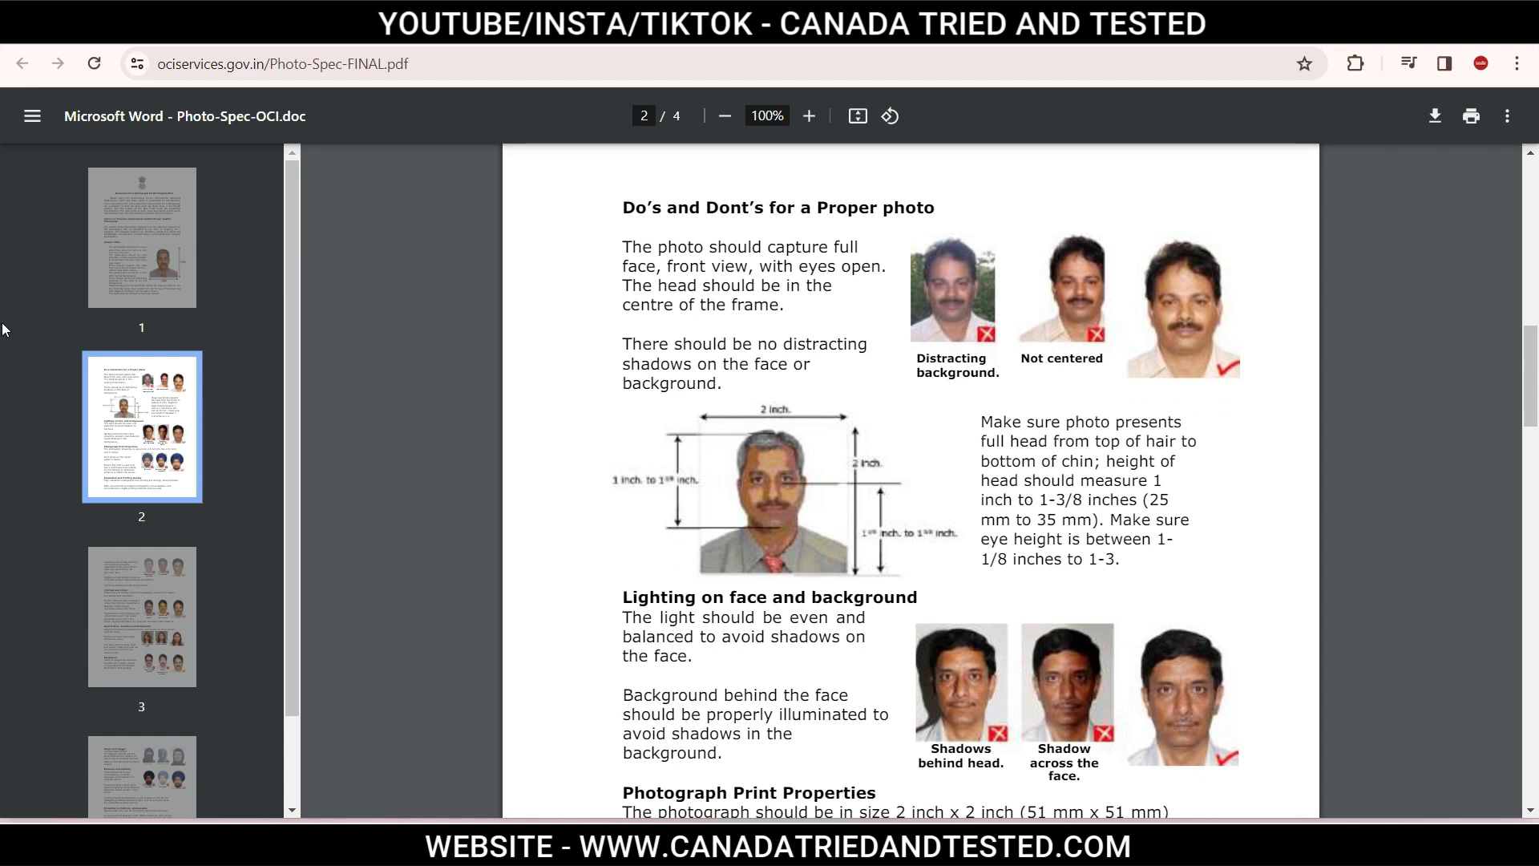
# Return to page 1 of the specification and scroll to the Sample Photo section.
pyautogui.click(188, 273)
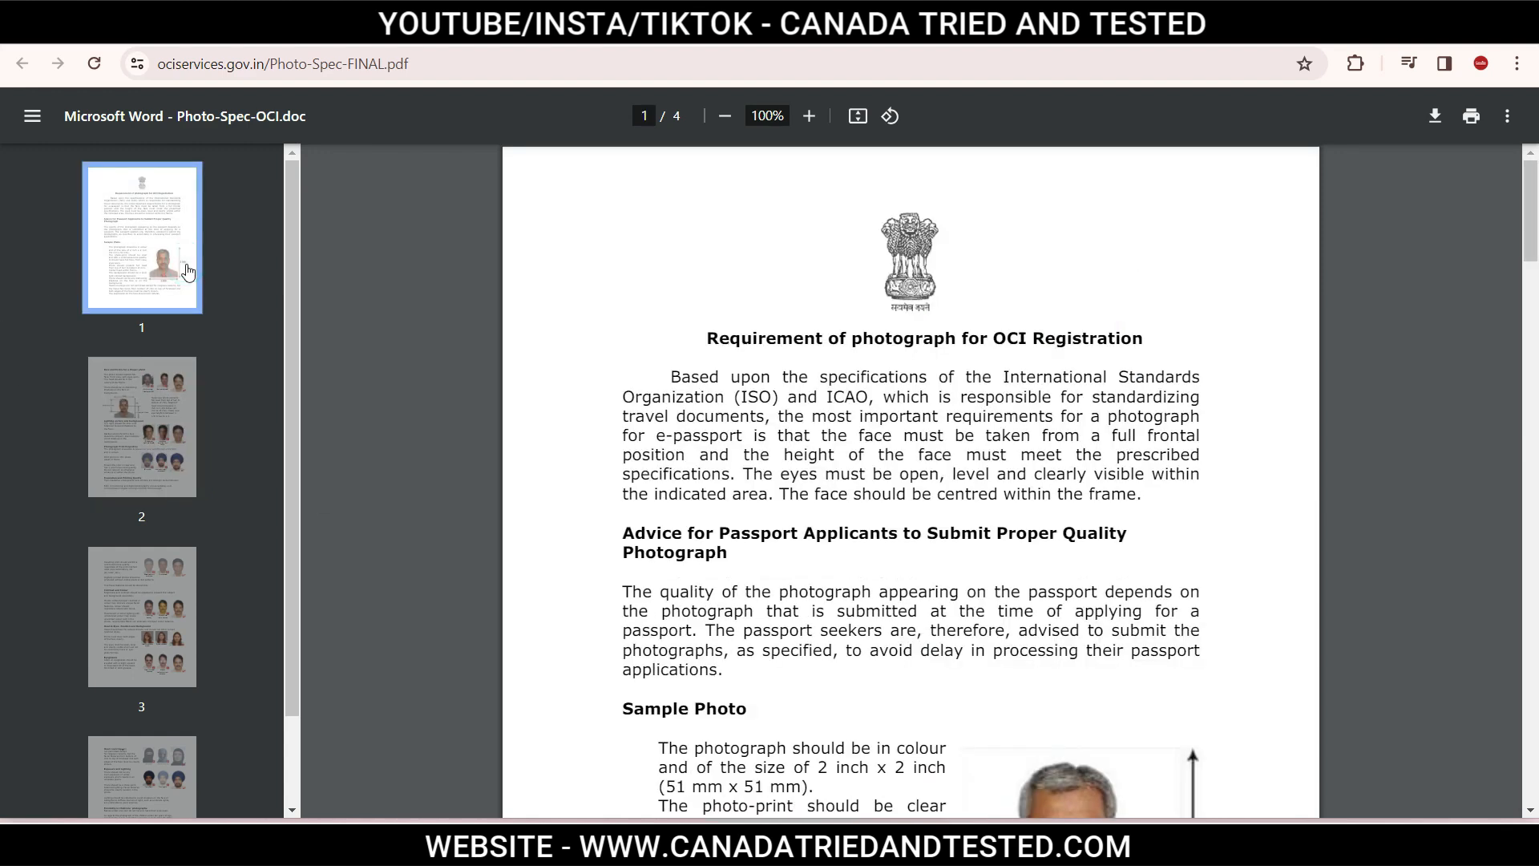
pyautogui.scroll(-3, 931, 501)
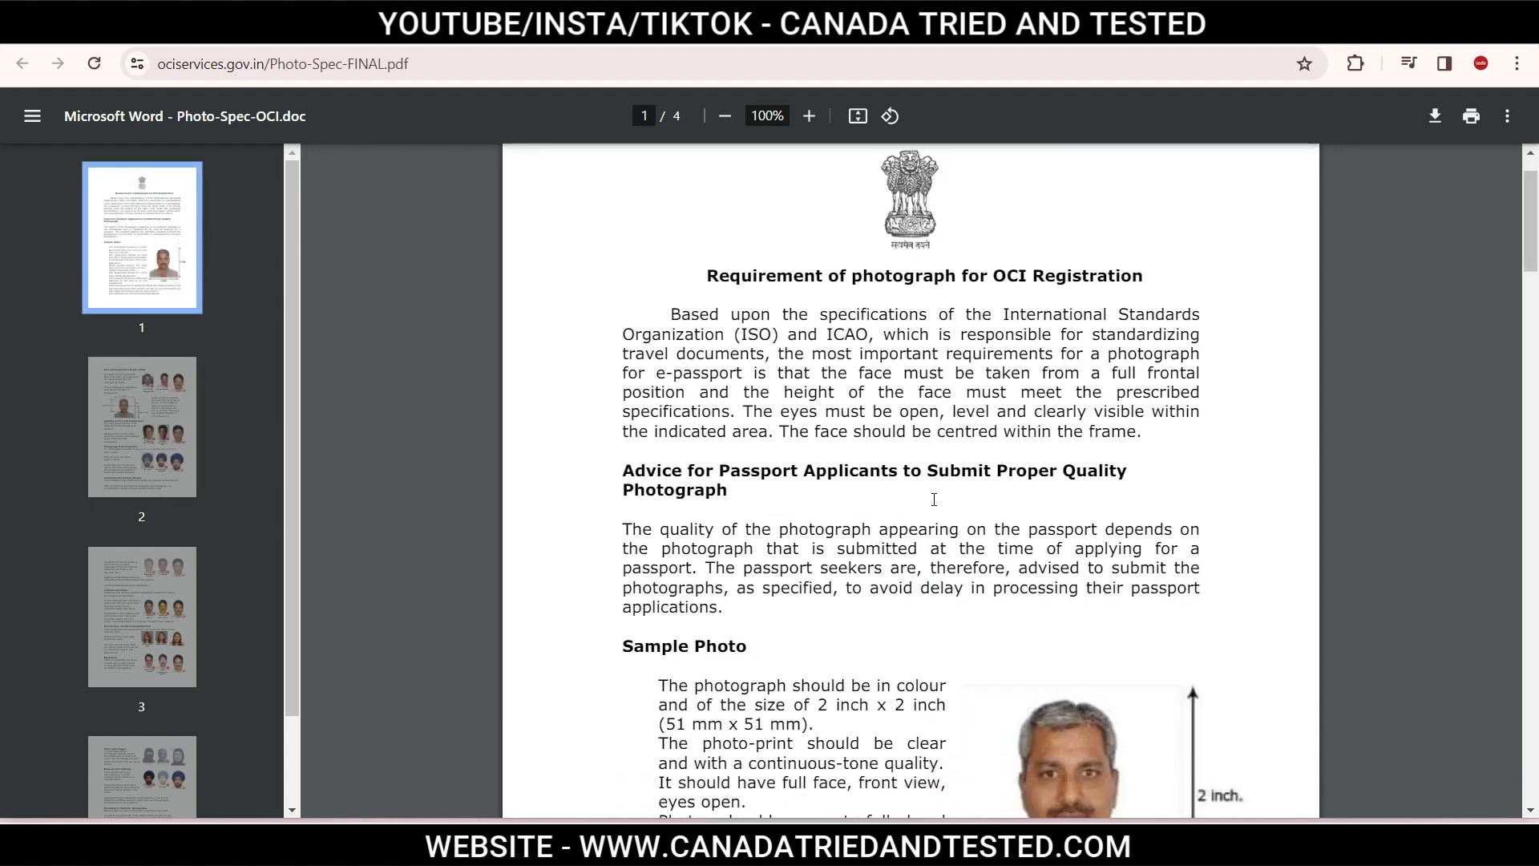
pyautogui.scroll(-1, 934, 513)
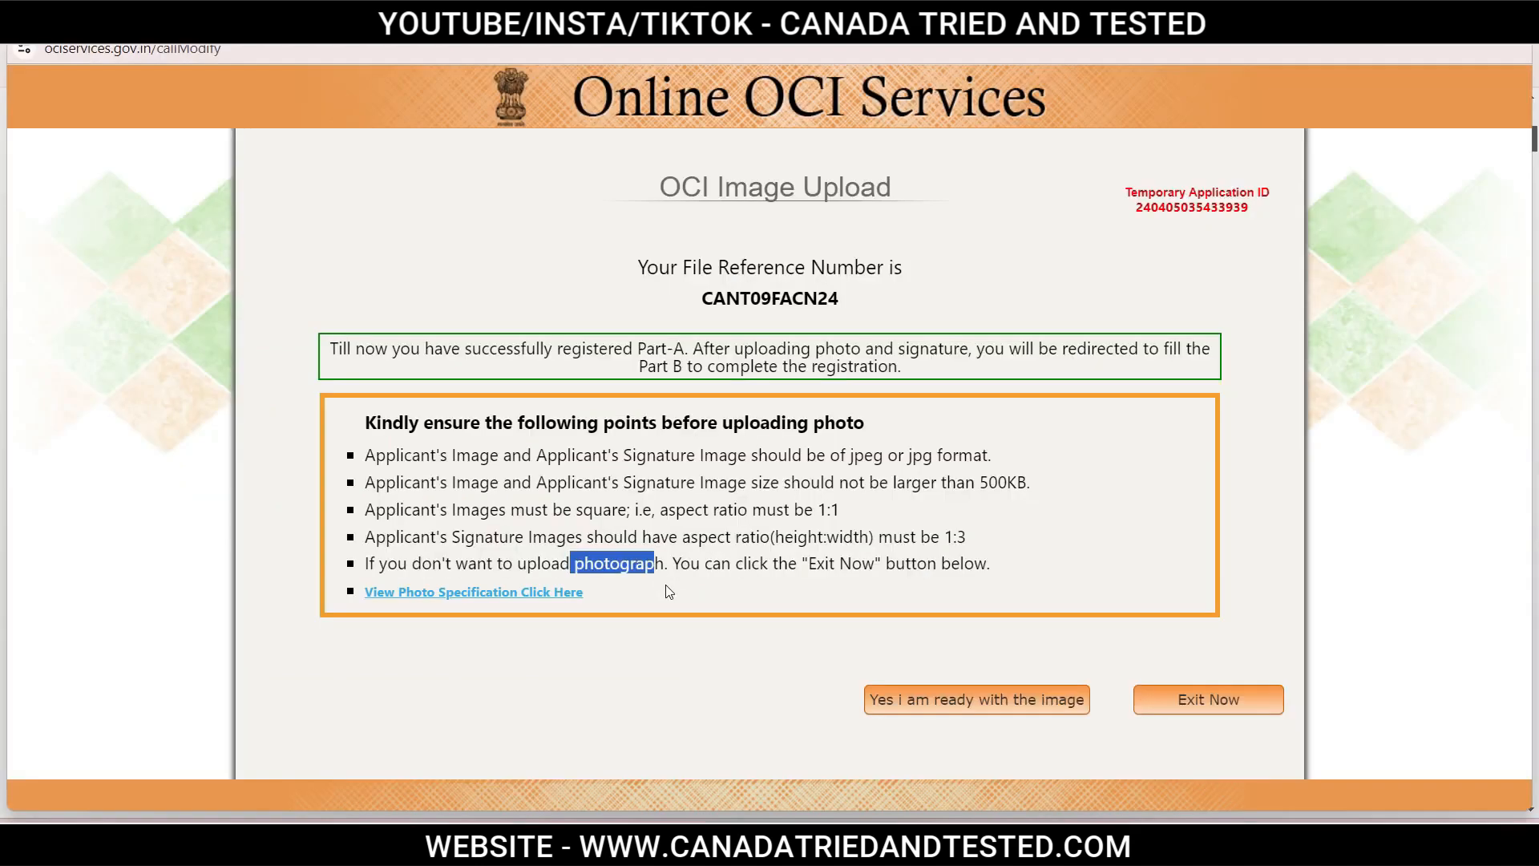
# Highlight the 500KB size limit and the 1:1 photo aspect ratio rule.
pyautogui.click(703, 488)
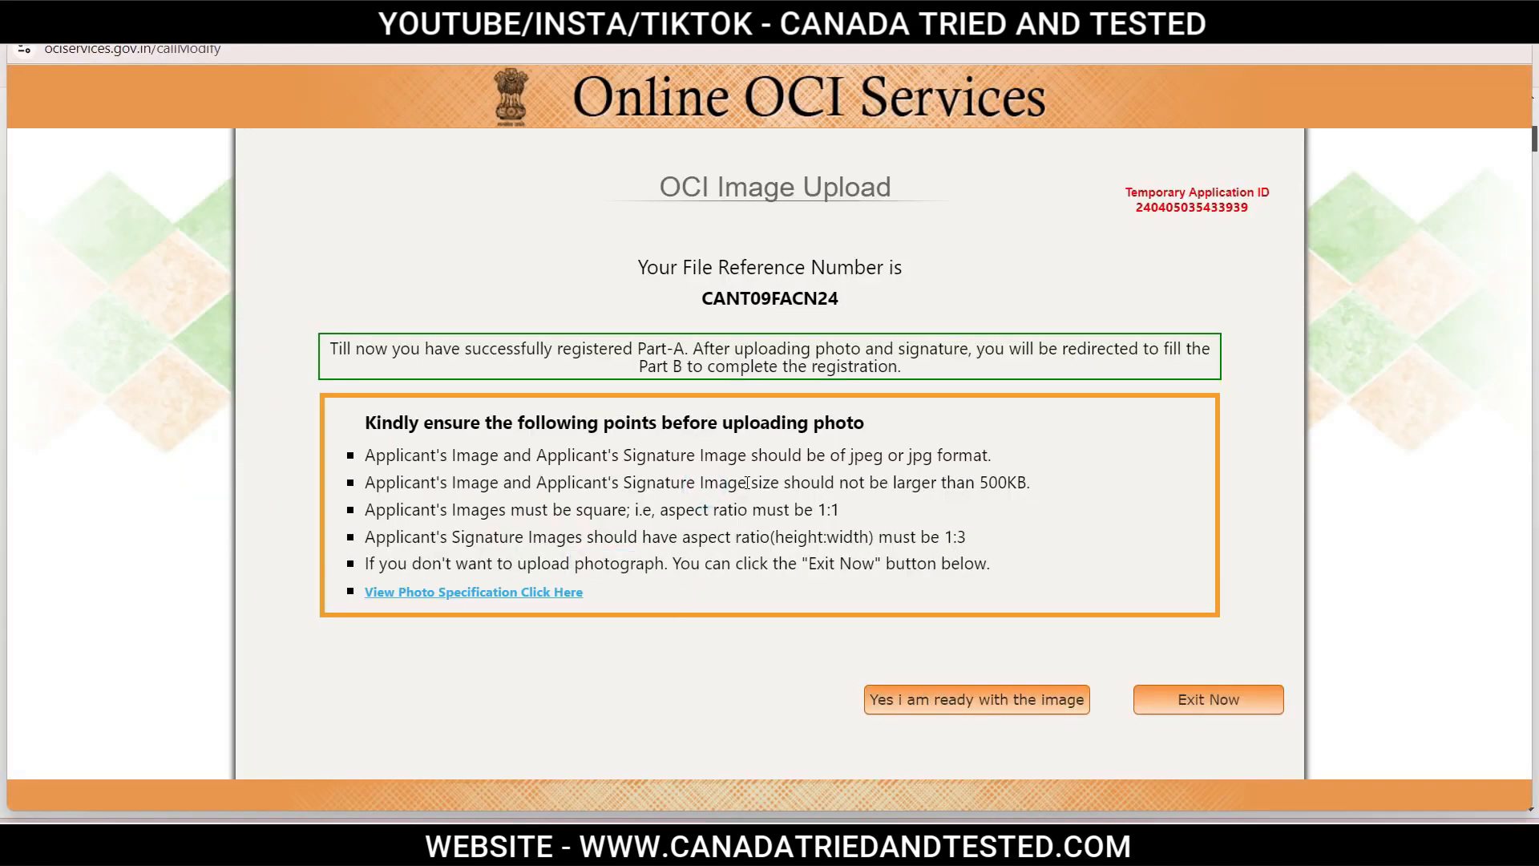
pyautogui.moveTo(976, 483); pyautogui.dragTo(1039, 486)
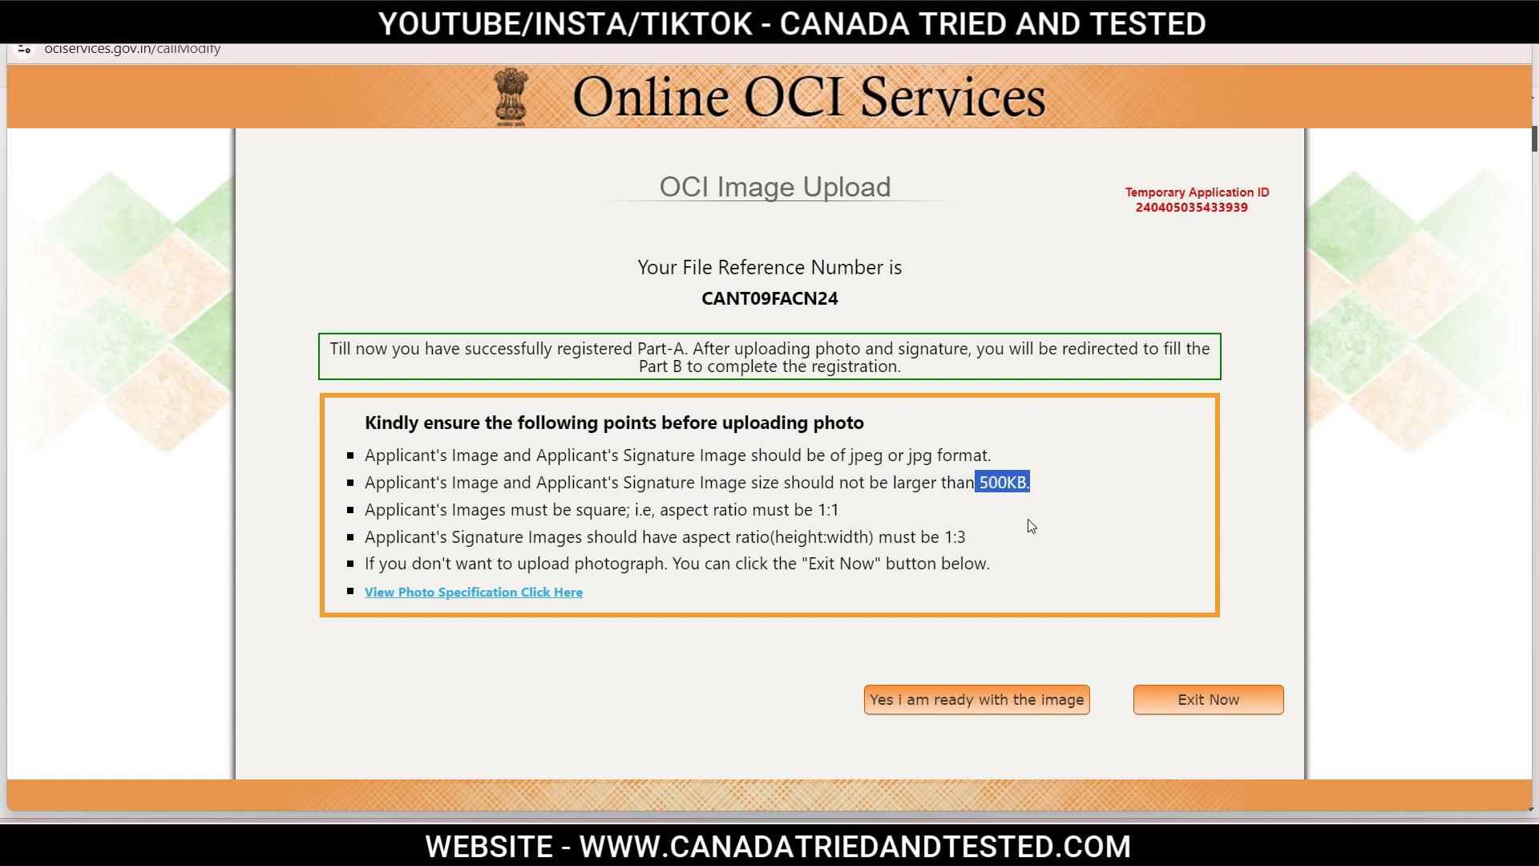
pyautogui.moveTo(792, 510); pyautogui.dragTo(1035, 544)
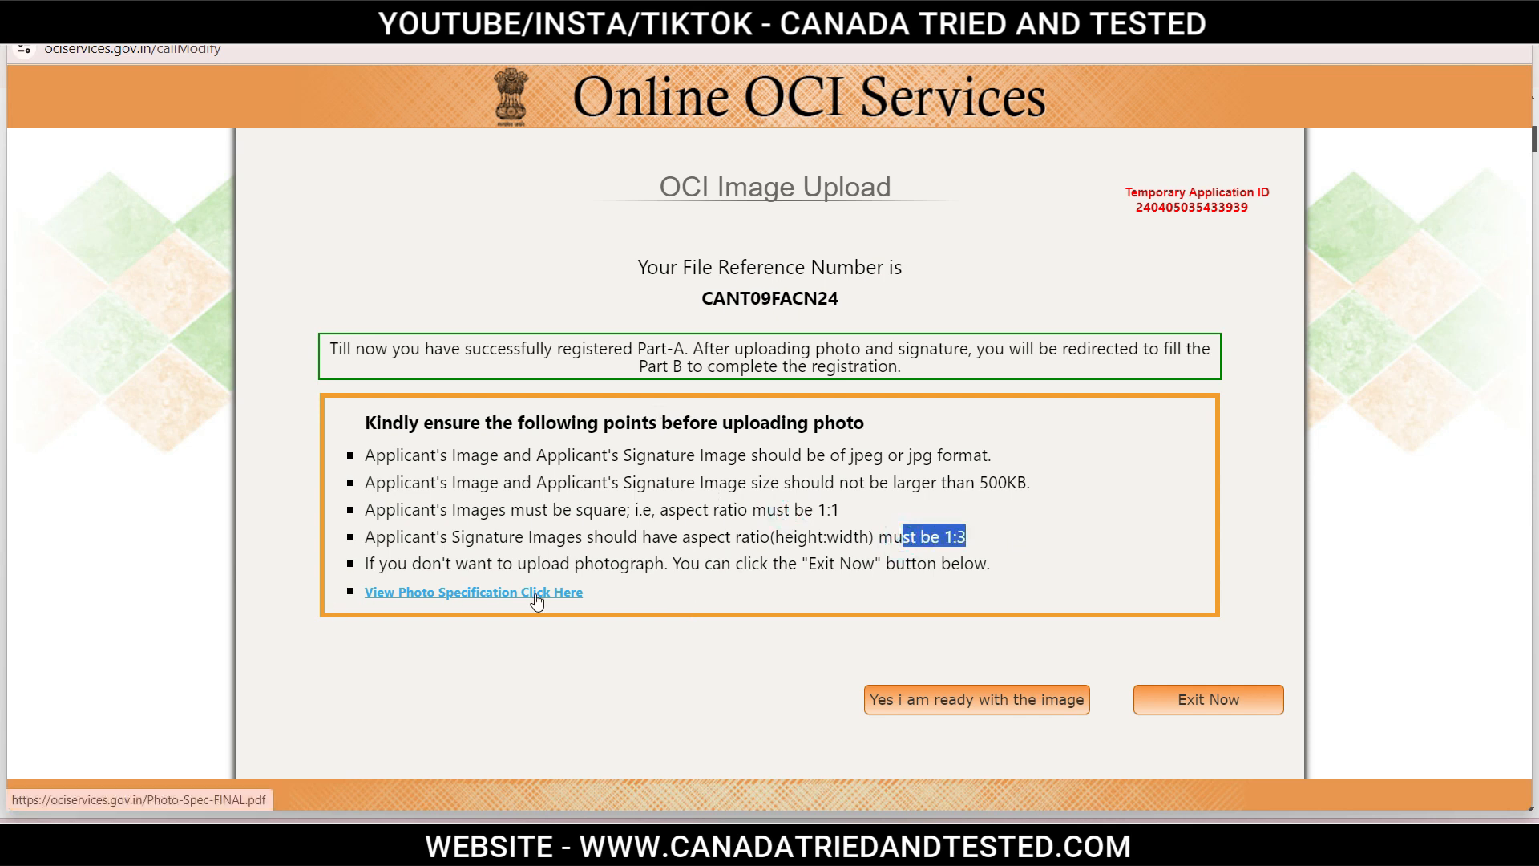
pyautogui.click(982, 745)
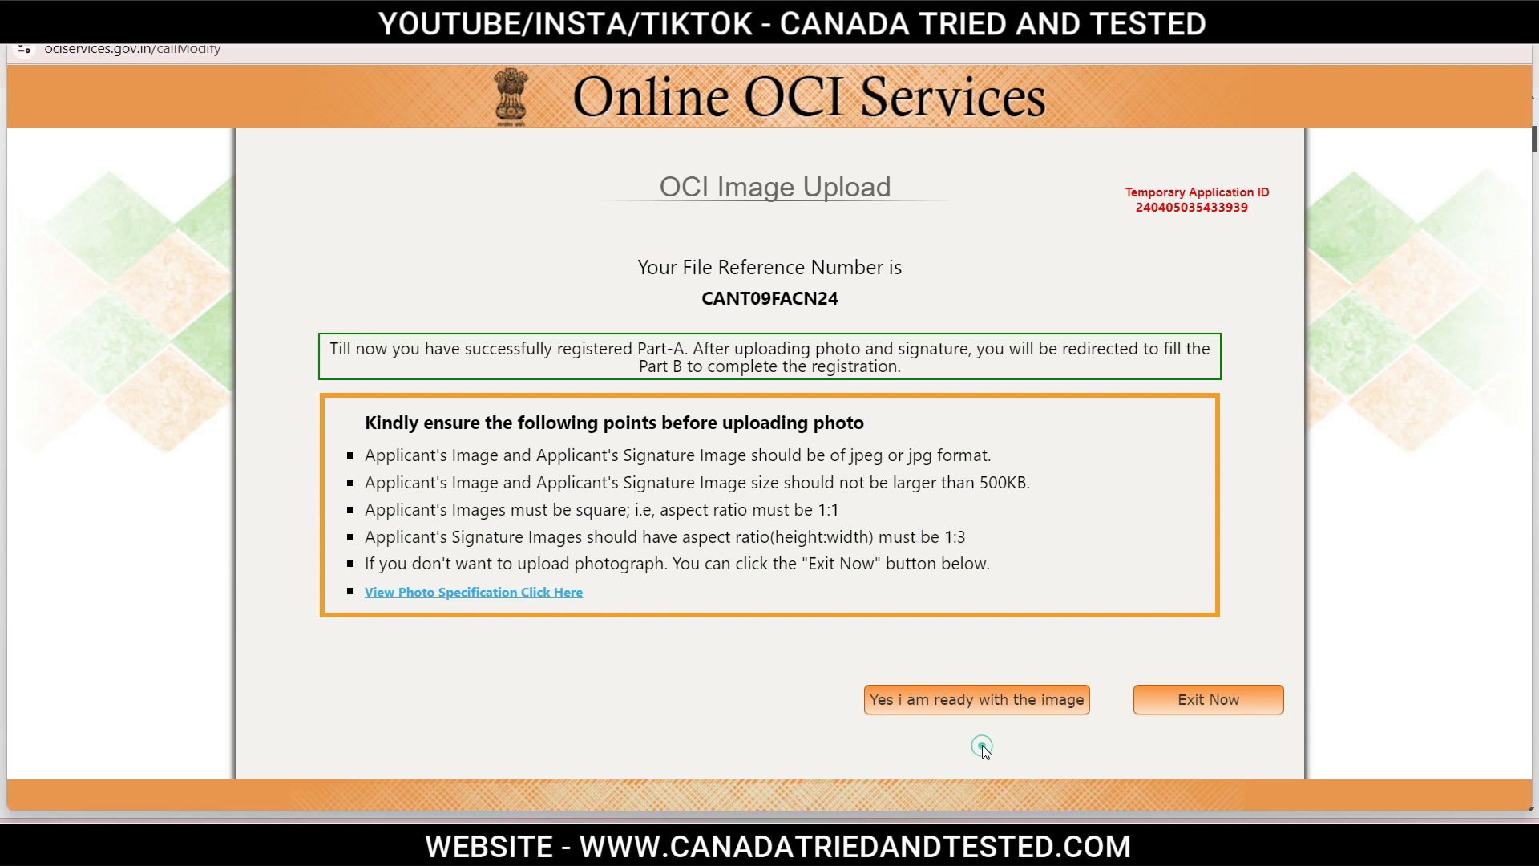
# Proceed to image upload and select the applicant's photo file Untitled design (1).jpg.
pyautogui.click(1007, 707)
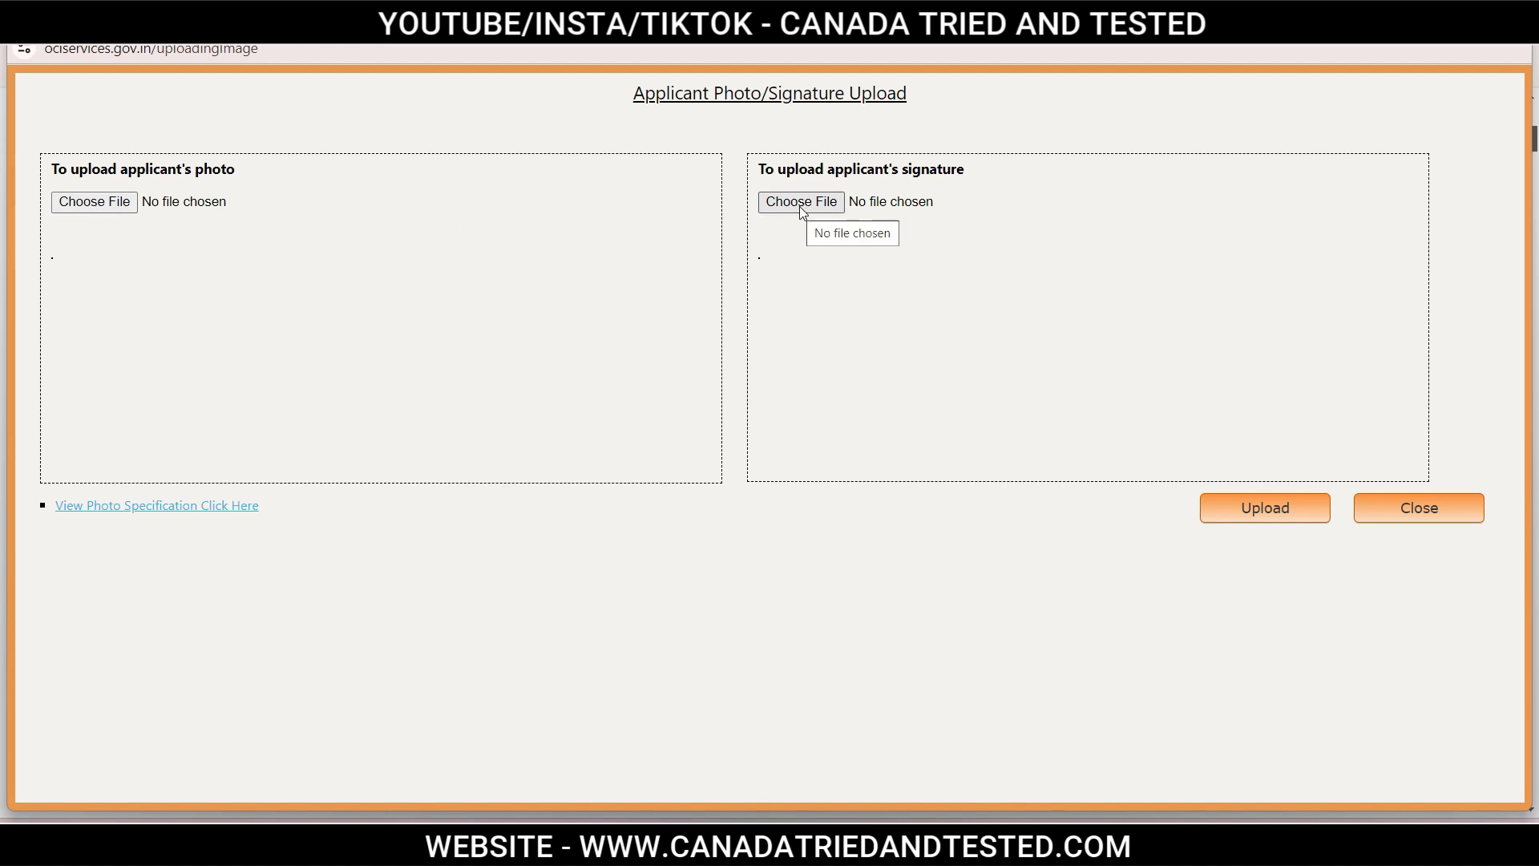
pyautogui.click(112, 210)
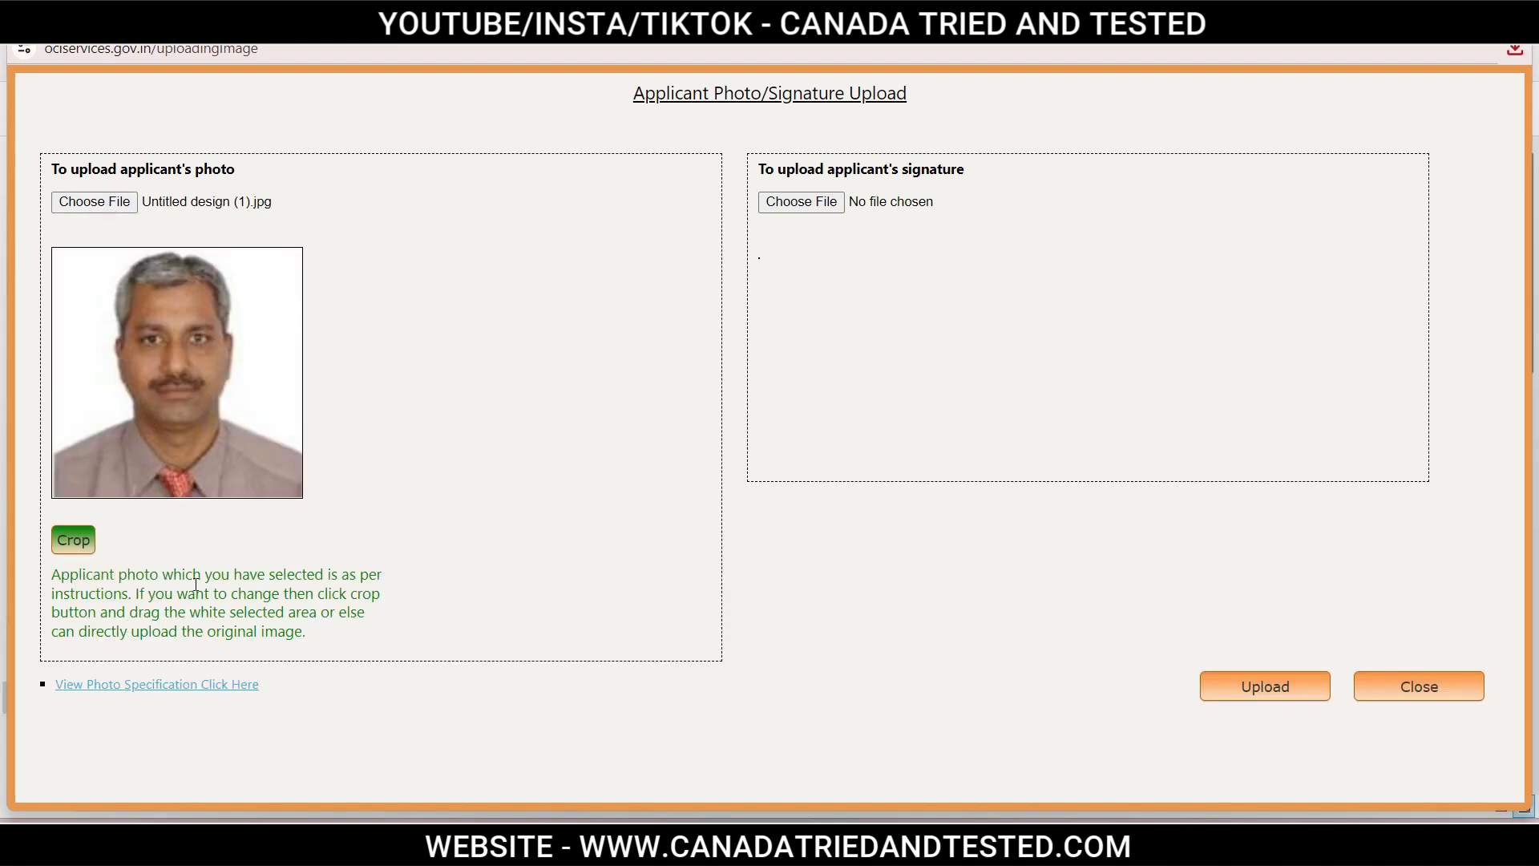
pyautogui.doubleClick(57, 594)
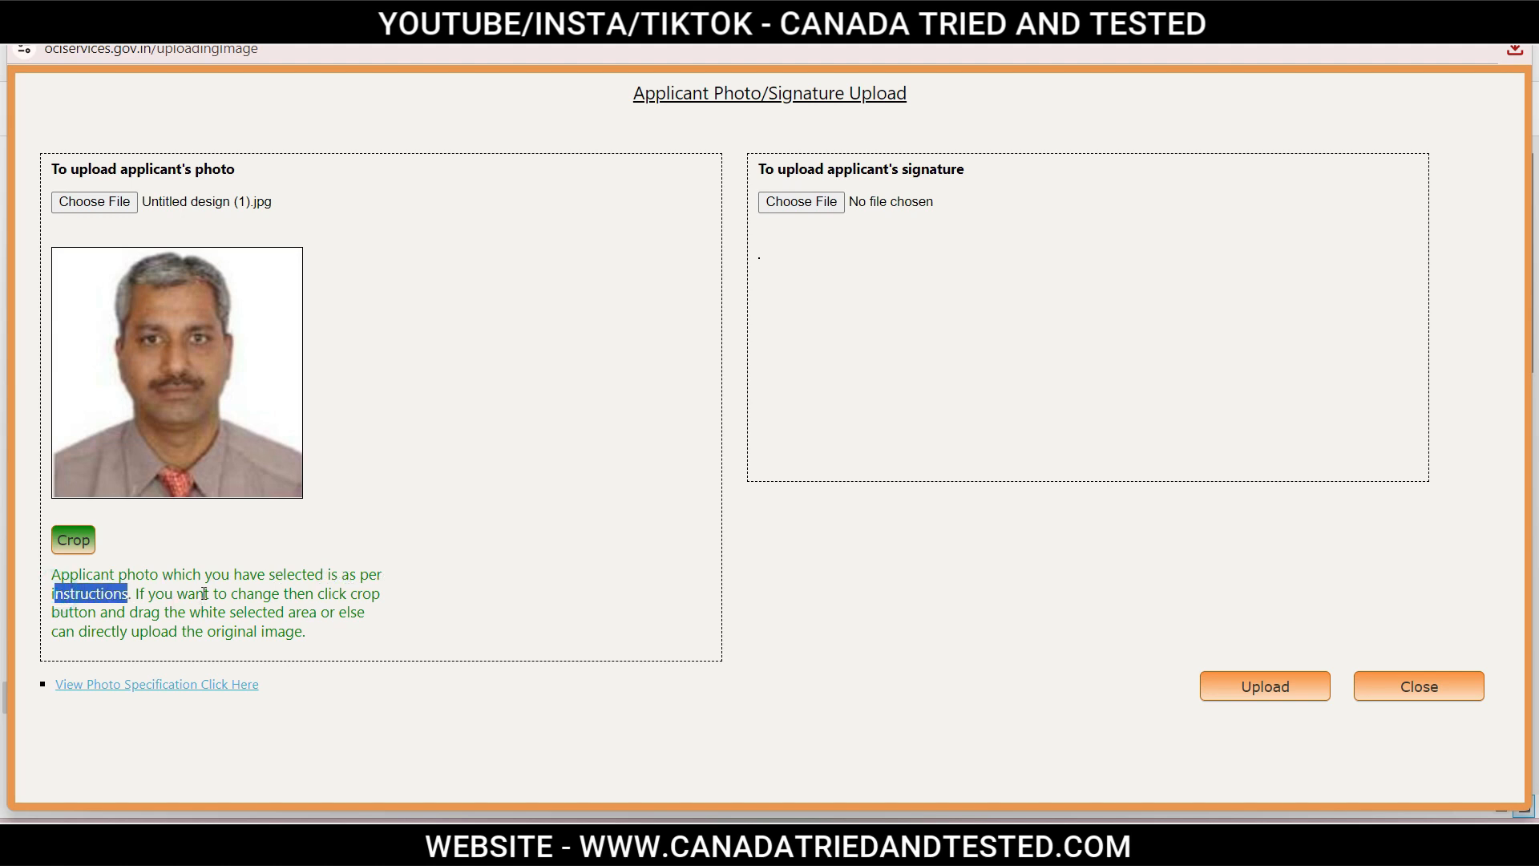
# Crop the photo by enlarging the selection to frame the face, then choose the signature image.
pyautogui.click(79, 545)
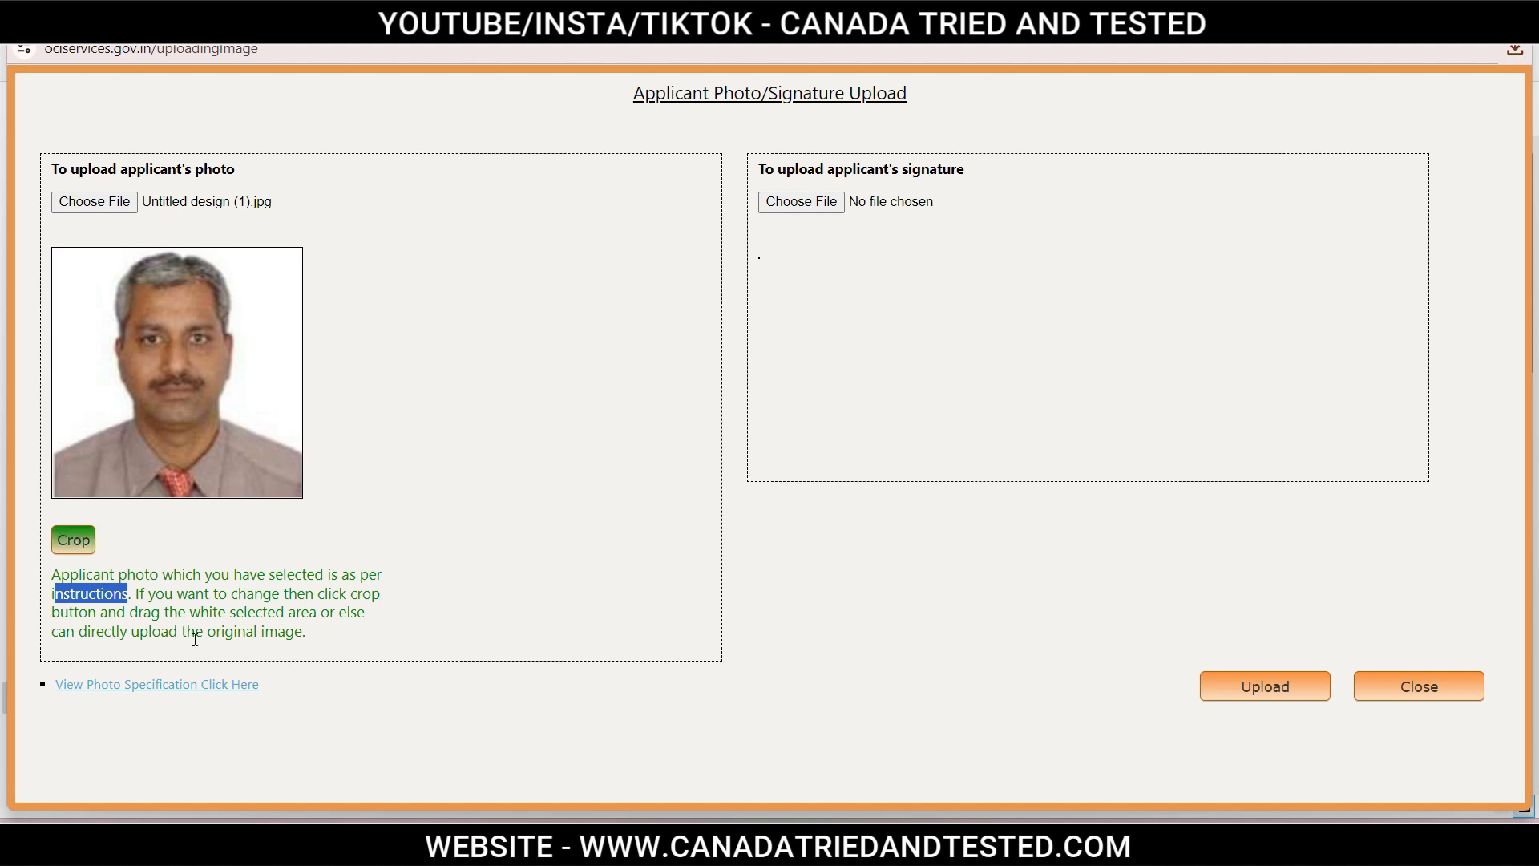
pyautogui.click(353, 637)
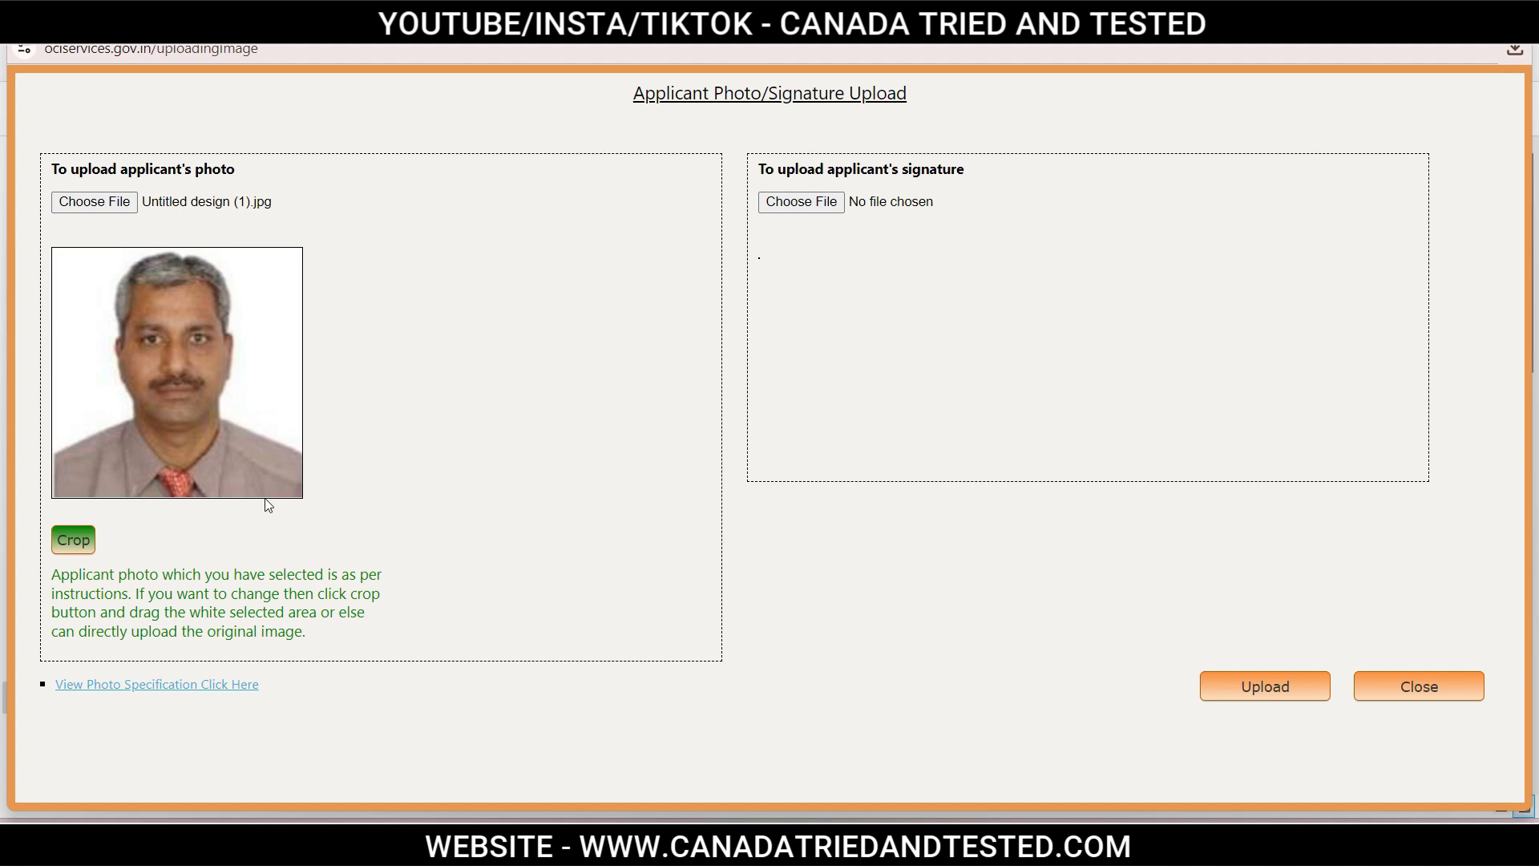
pyautogui.click(87, 546)
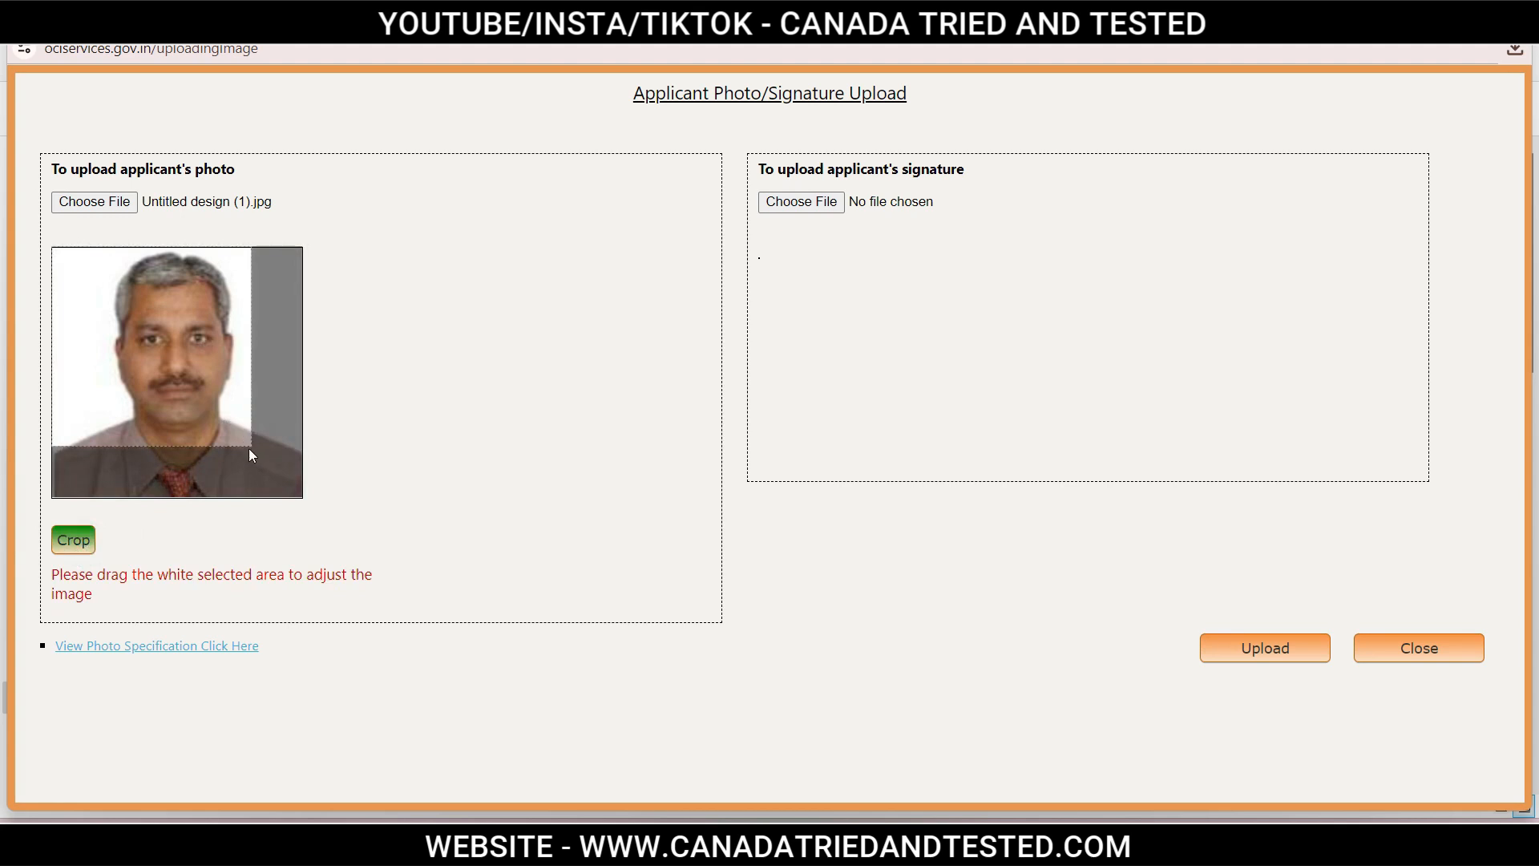
pyautogui.moveTo(249, 446); pyautogui.dragTo(314, 522)
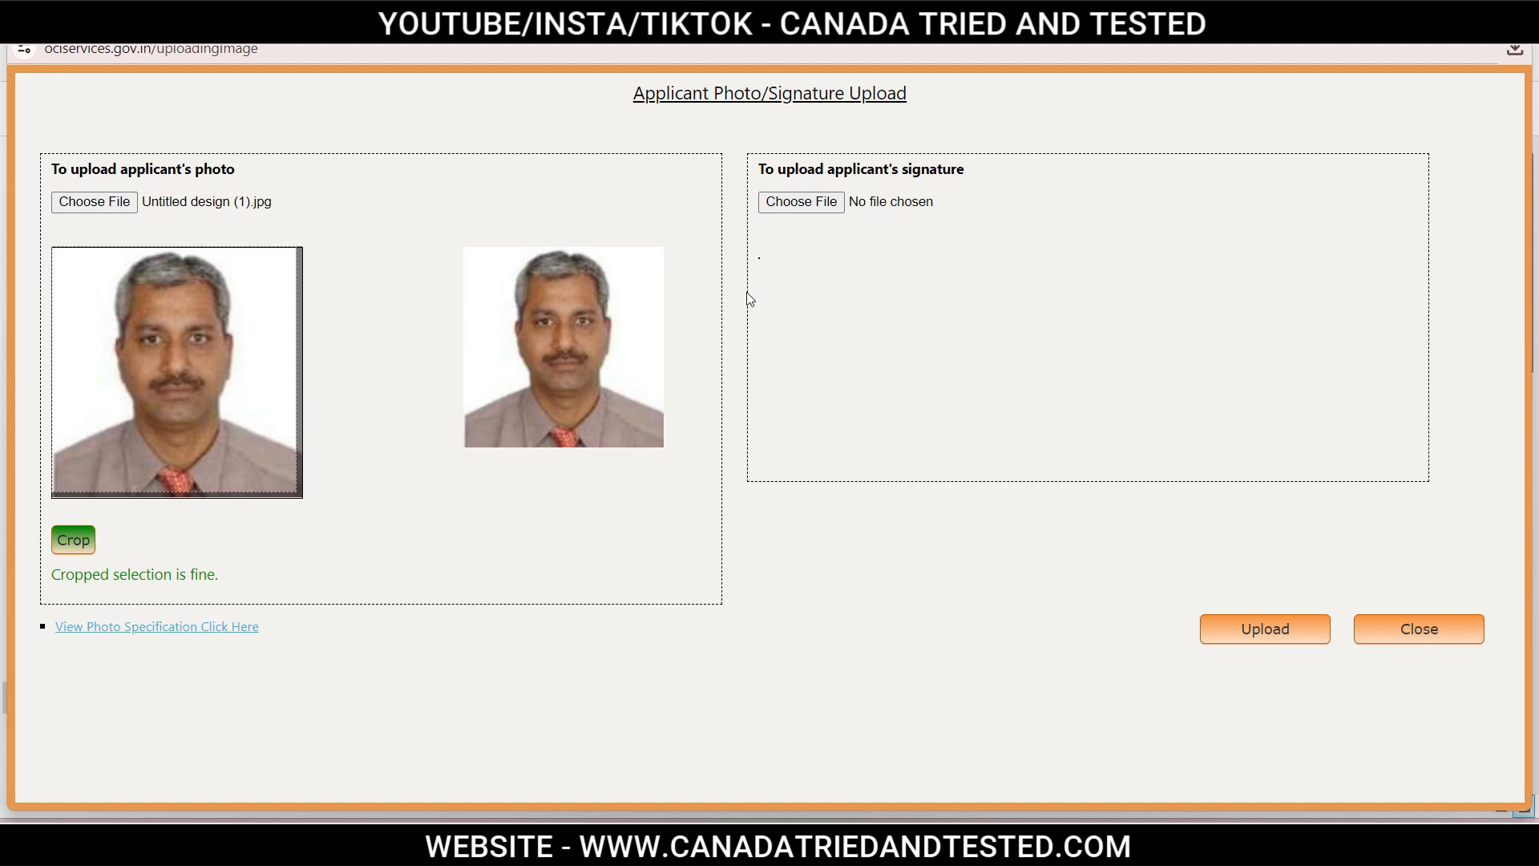
pyautogui.click(802, 201)
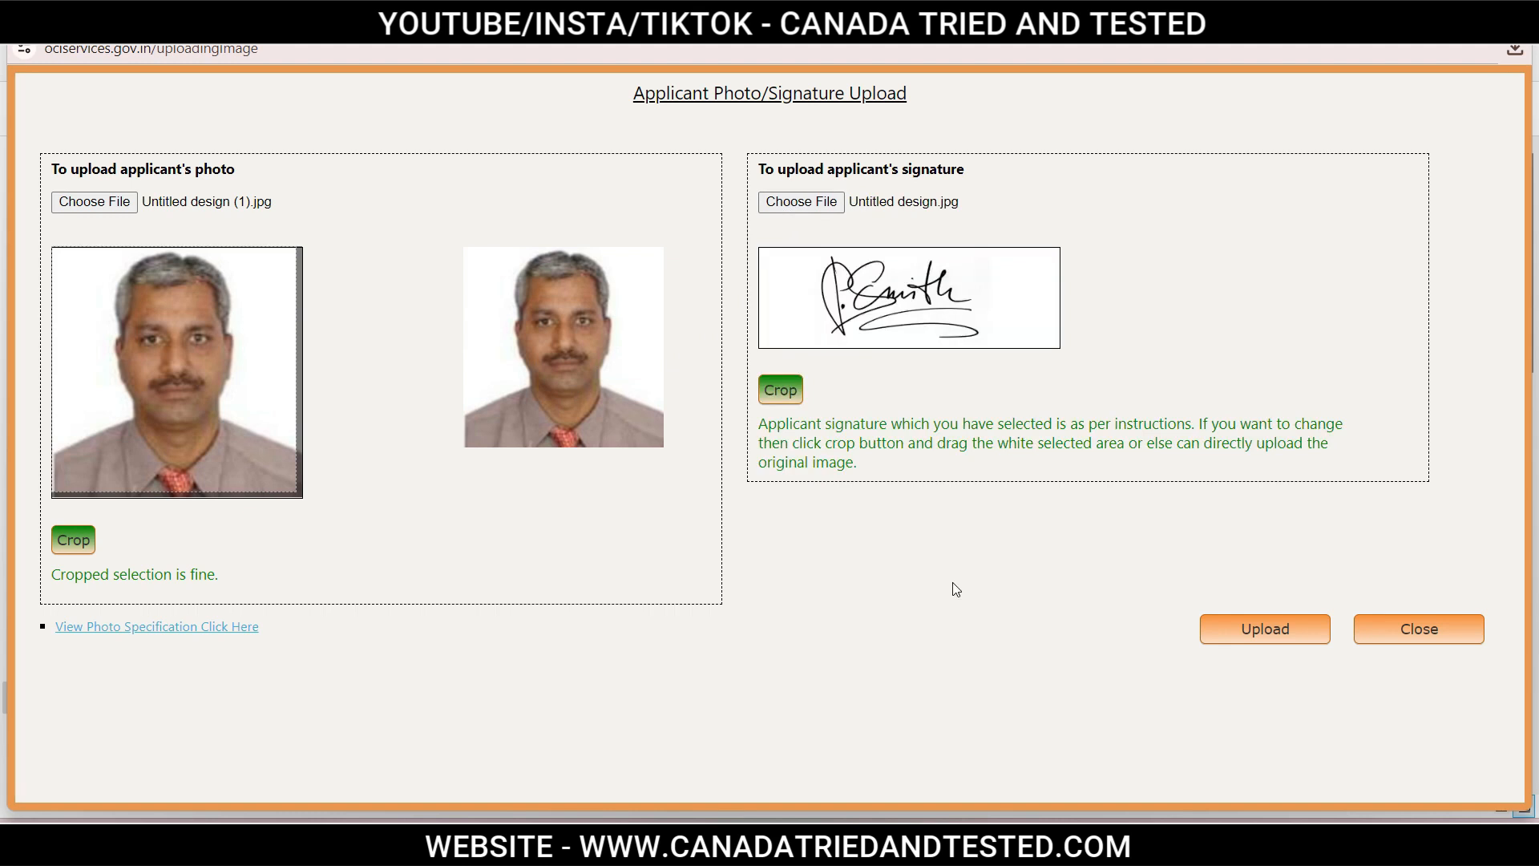
# Crop the signature by resizing the selection to fit it, then upload both images.
pyautogui.moveTo(760, 422); pyautogui.dragTo(870, 468)
pyautogui.click(985, 473)
pyautogui.click(787, 399)
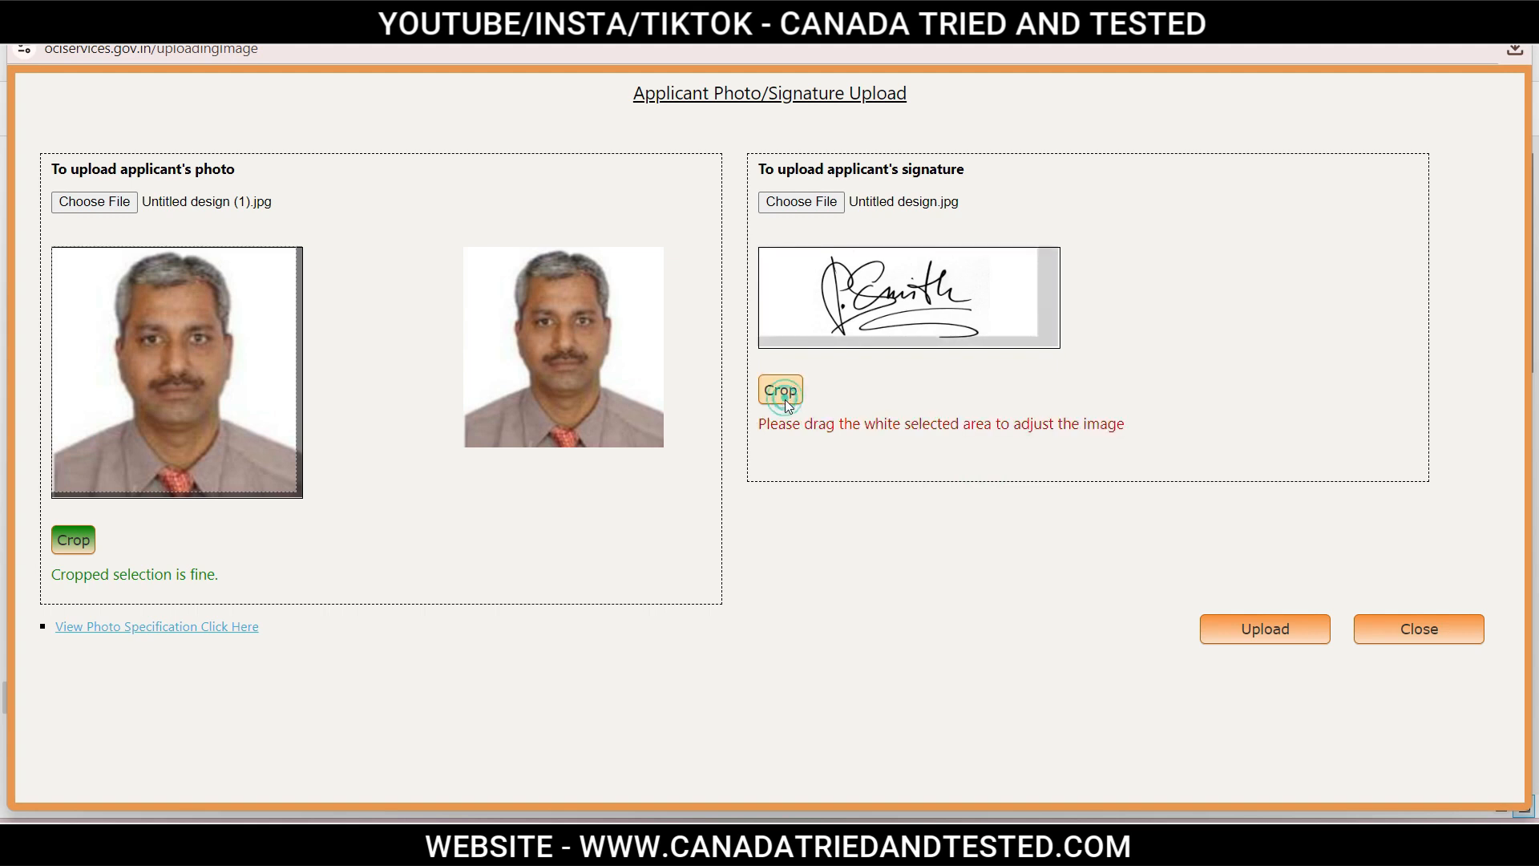
pyautogui.moveTo(1039, 345)
pyautogui.mouseDown()
pyautogui.moveTo(1075, 354)
pyautogui.moveTo(992, 324)
pyautogui.moveTo(1159, 414)
pyautogui.mouseUp()
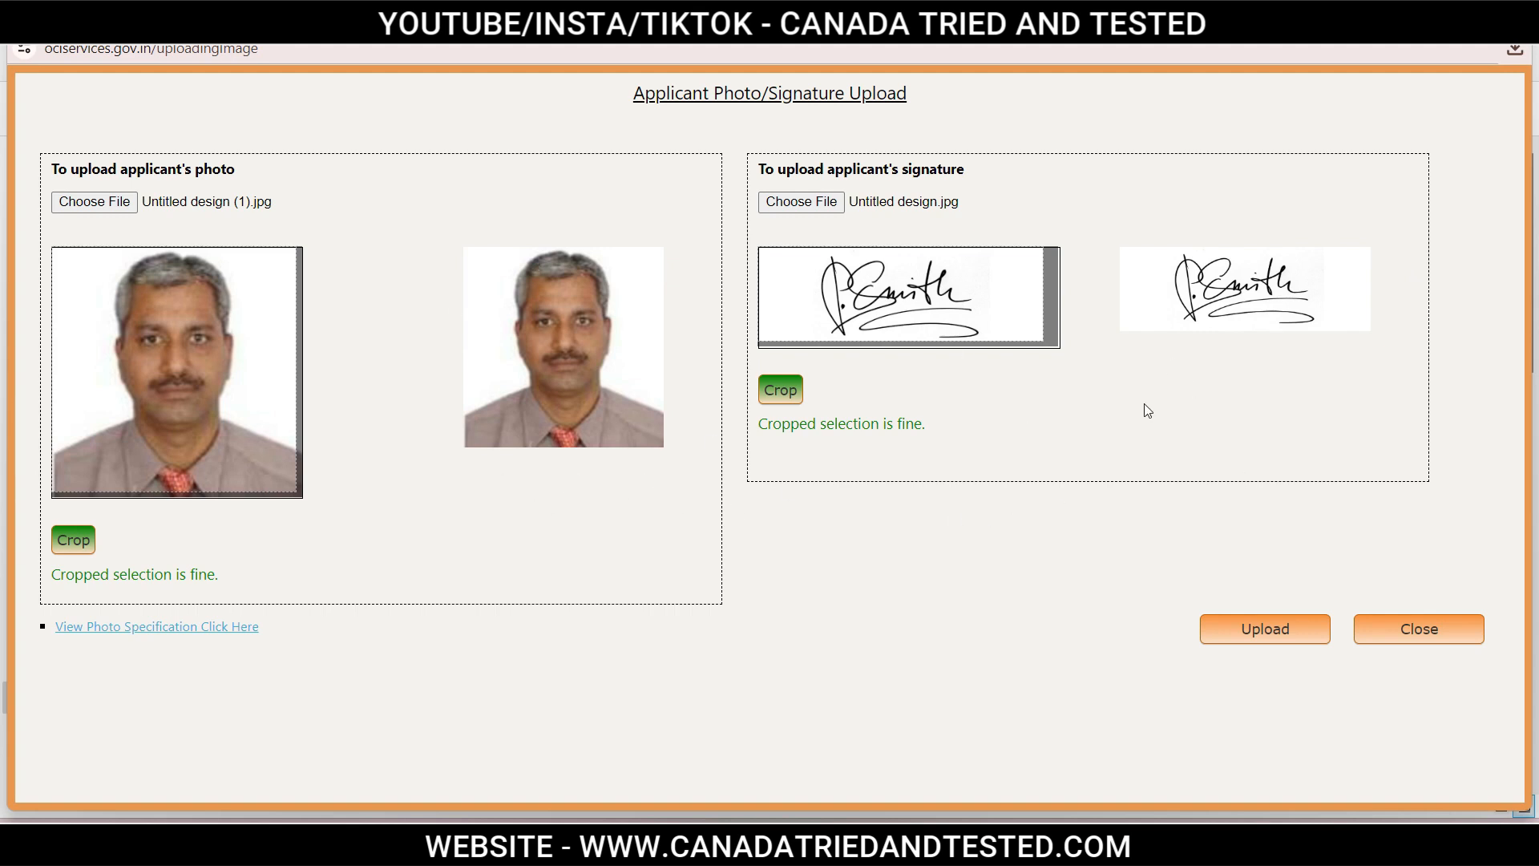
pyautogui.click(1282, 631)
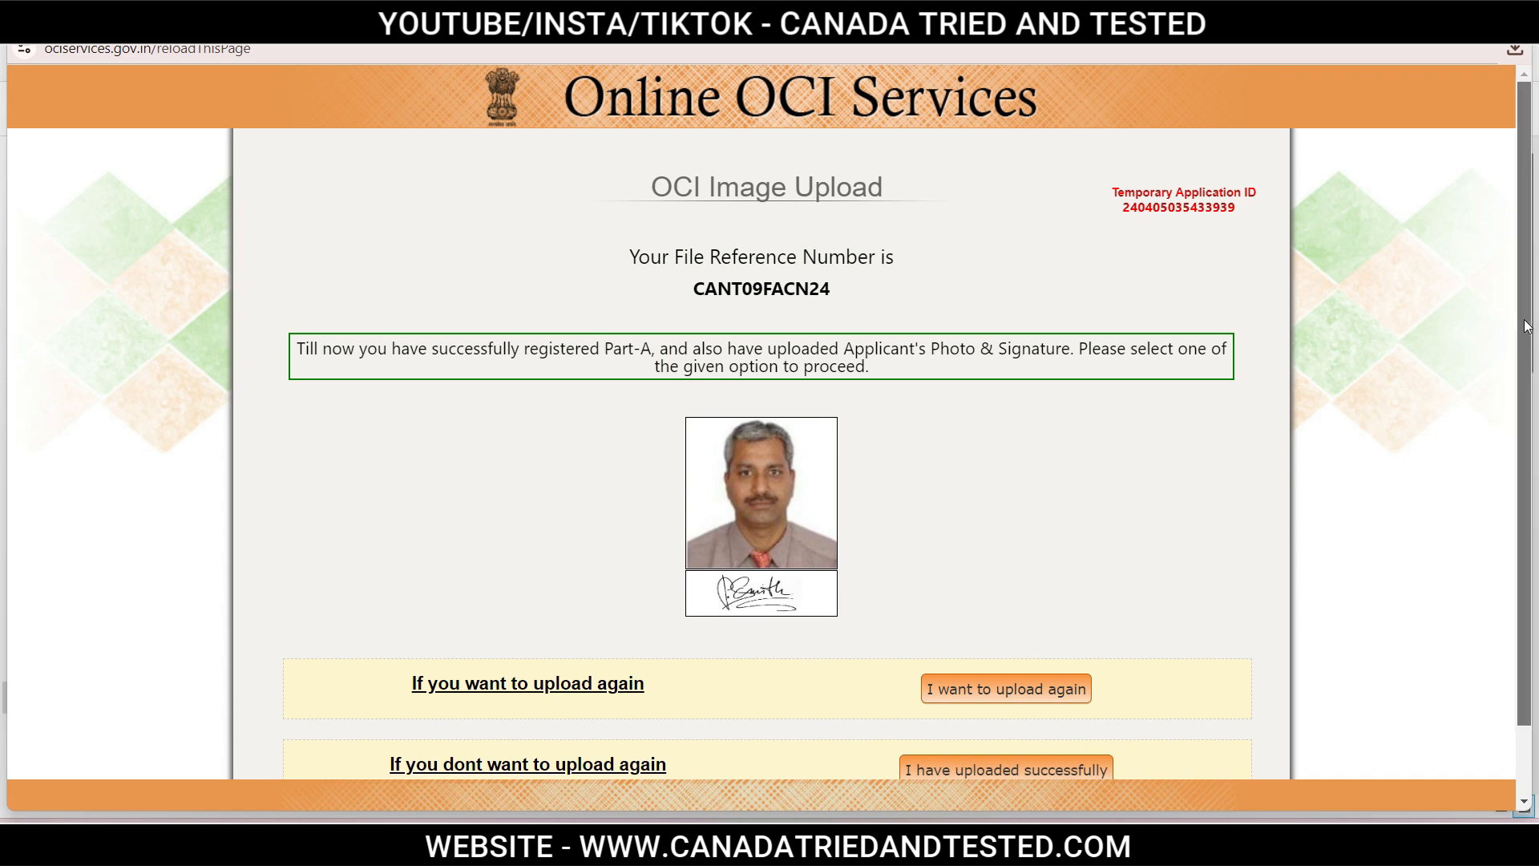
# Scroll through the uploaded photo and signature and confirm 'I have uploaded successfully'.
pyautogui.scroll(-1, 1523, 321)
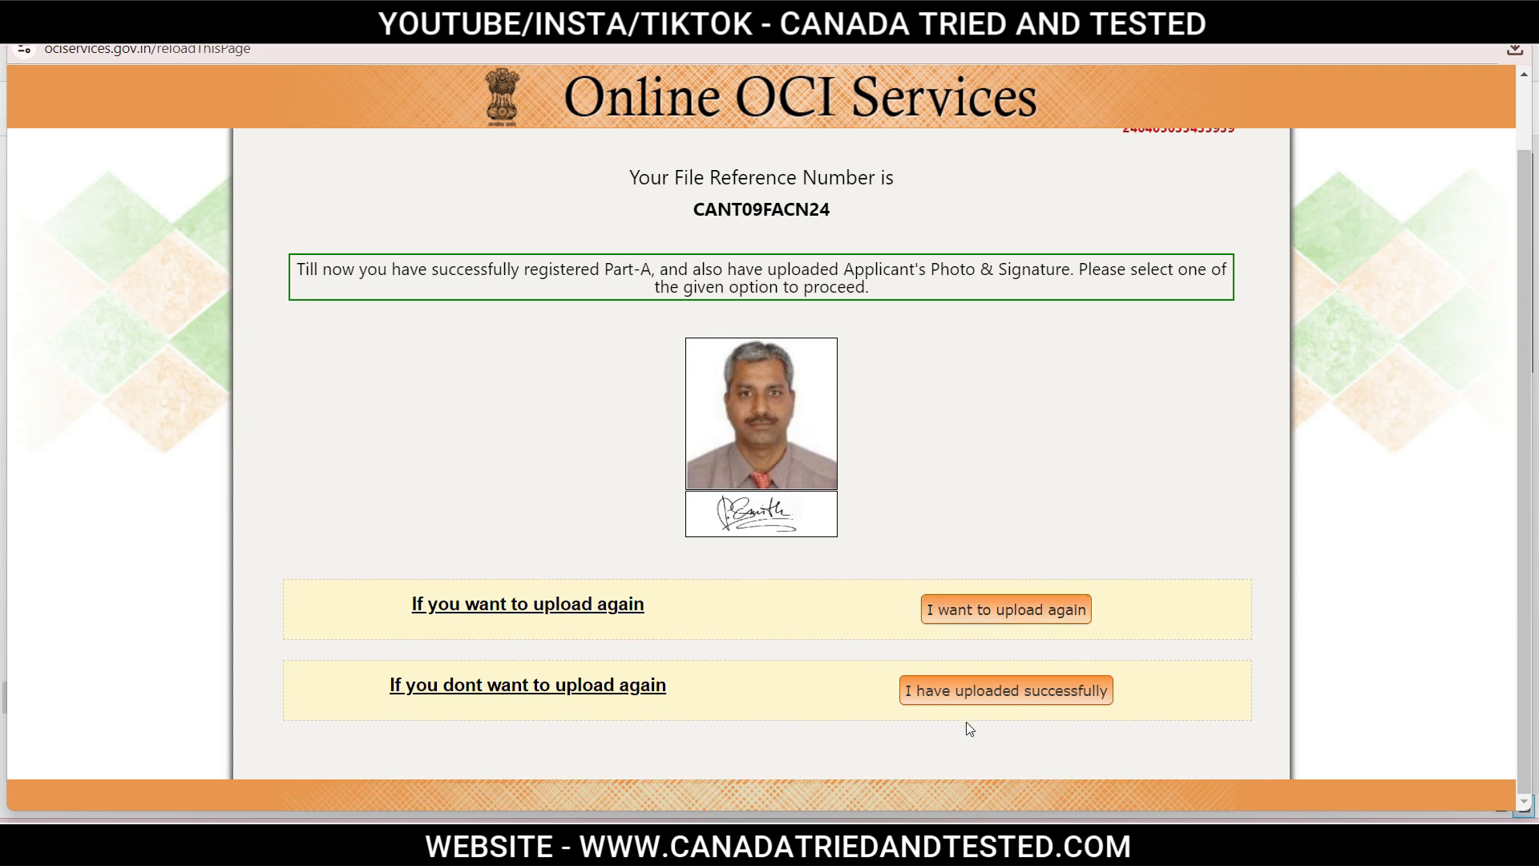
pyautogui.click(1063, 694)
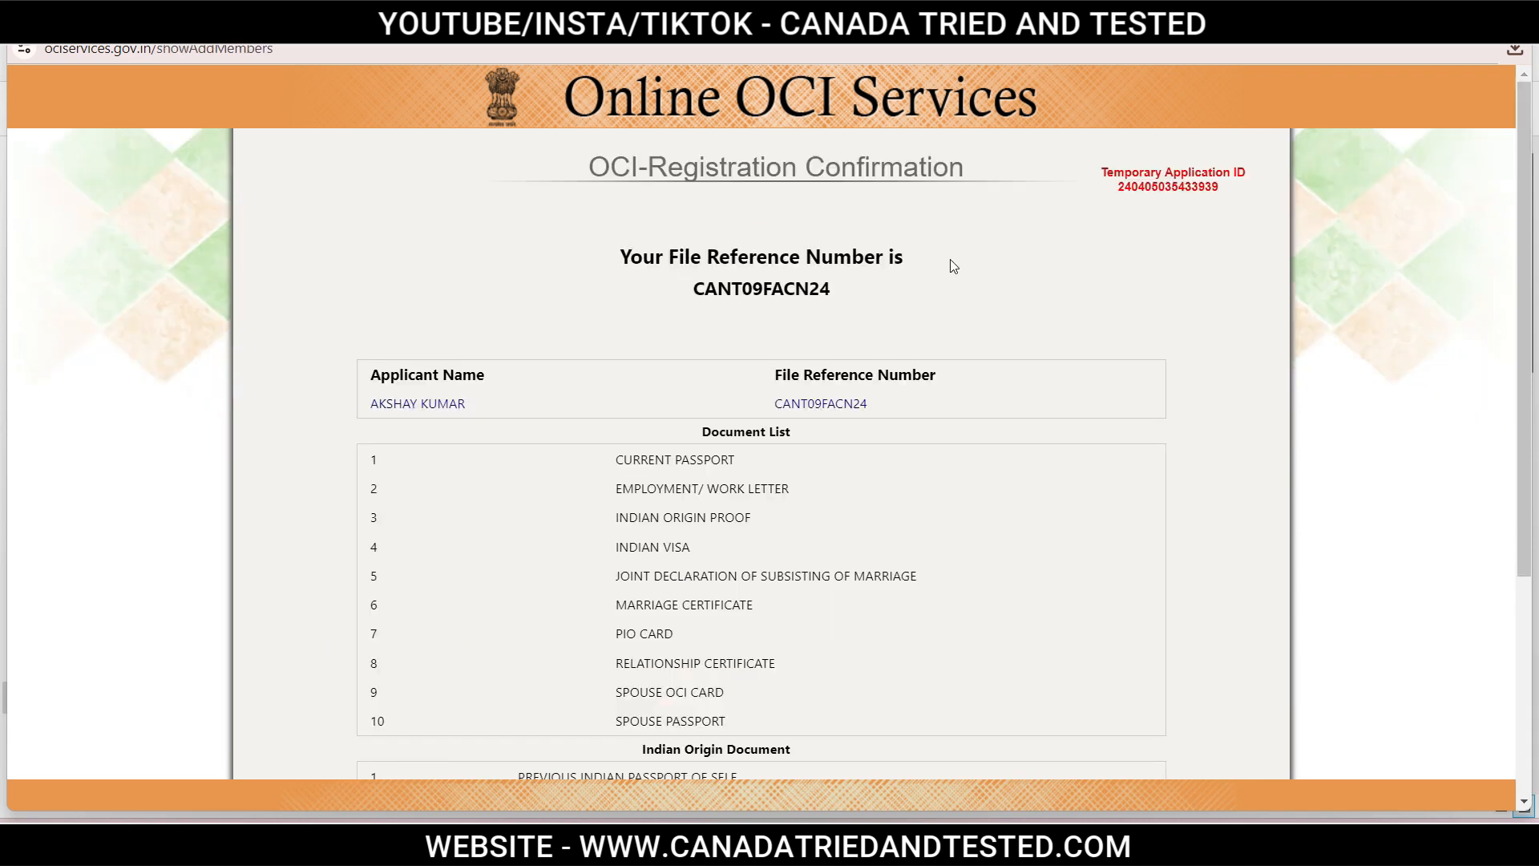
pyautogui.scroll(-2, 954, 276)
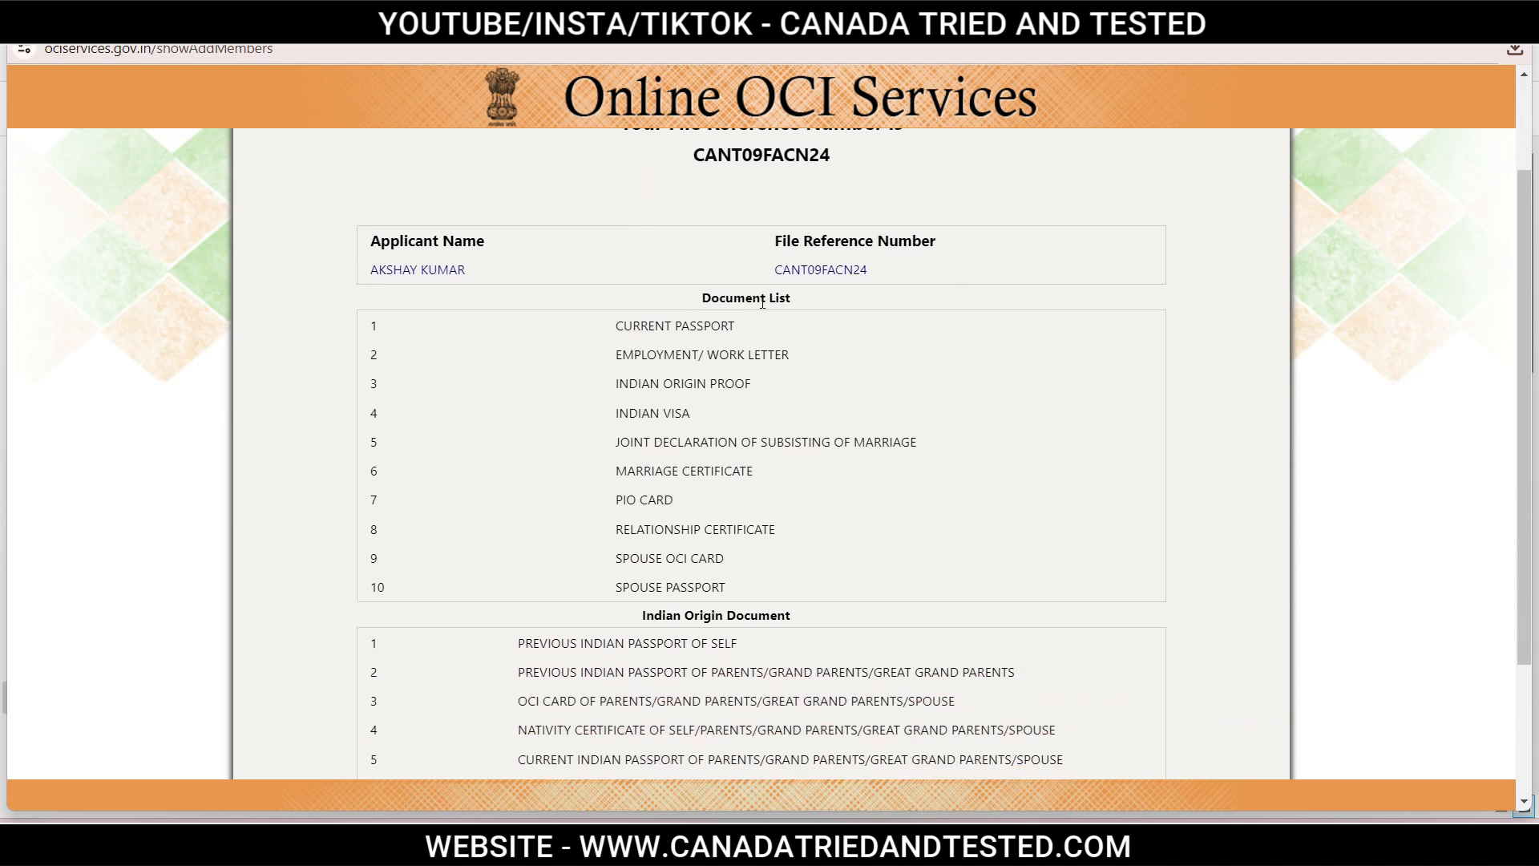
pyautogui.scroll(-2, 749, 594)
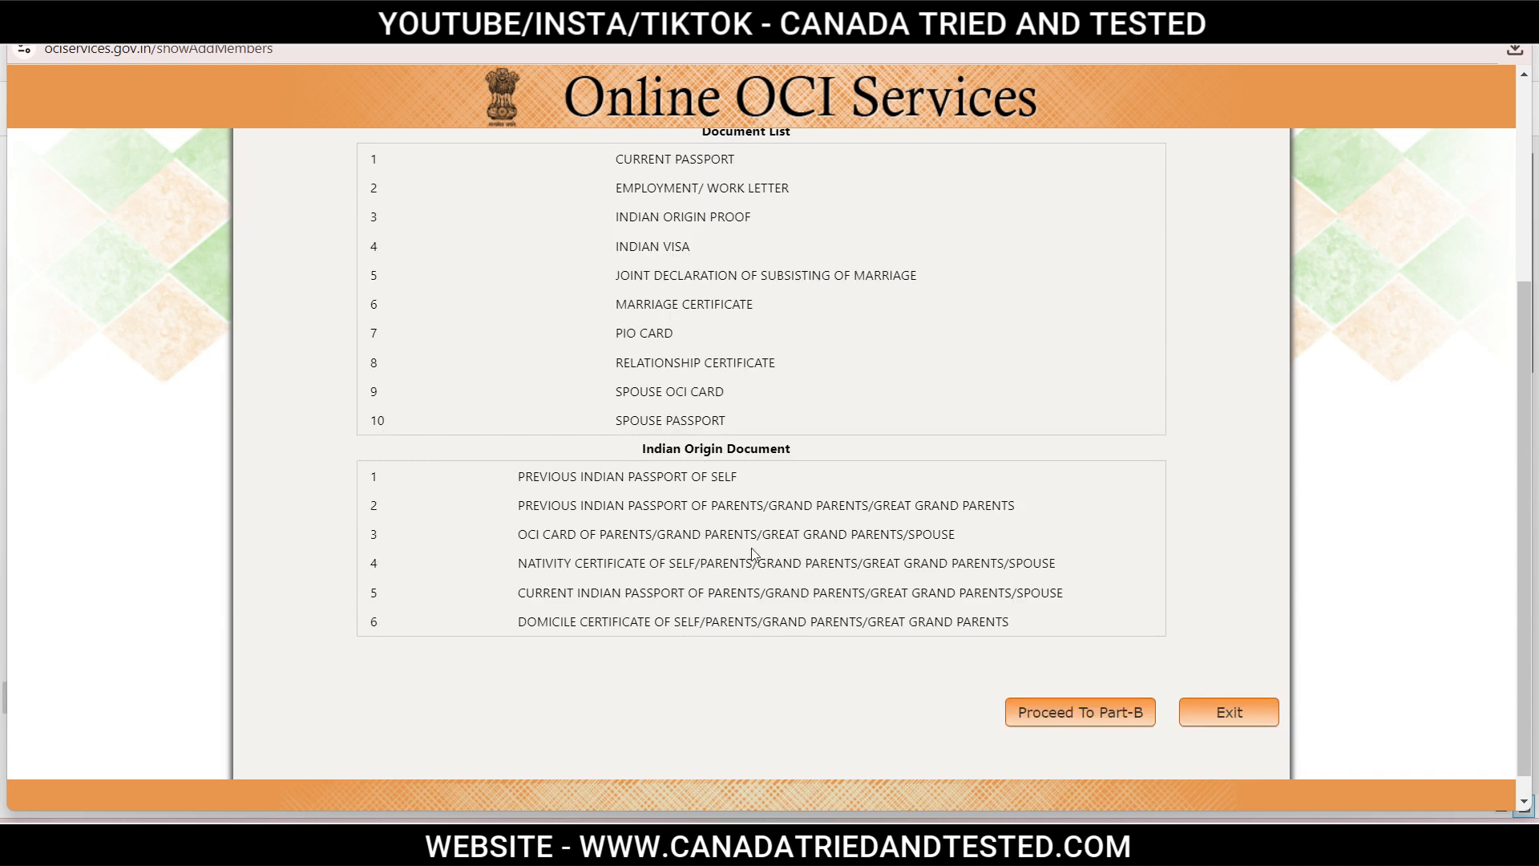
pyautogui.scroll(2, 760, 551)
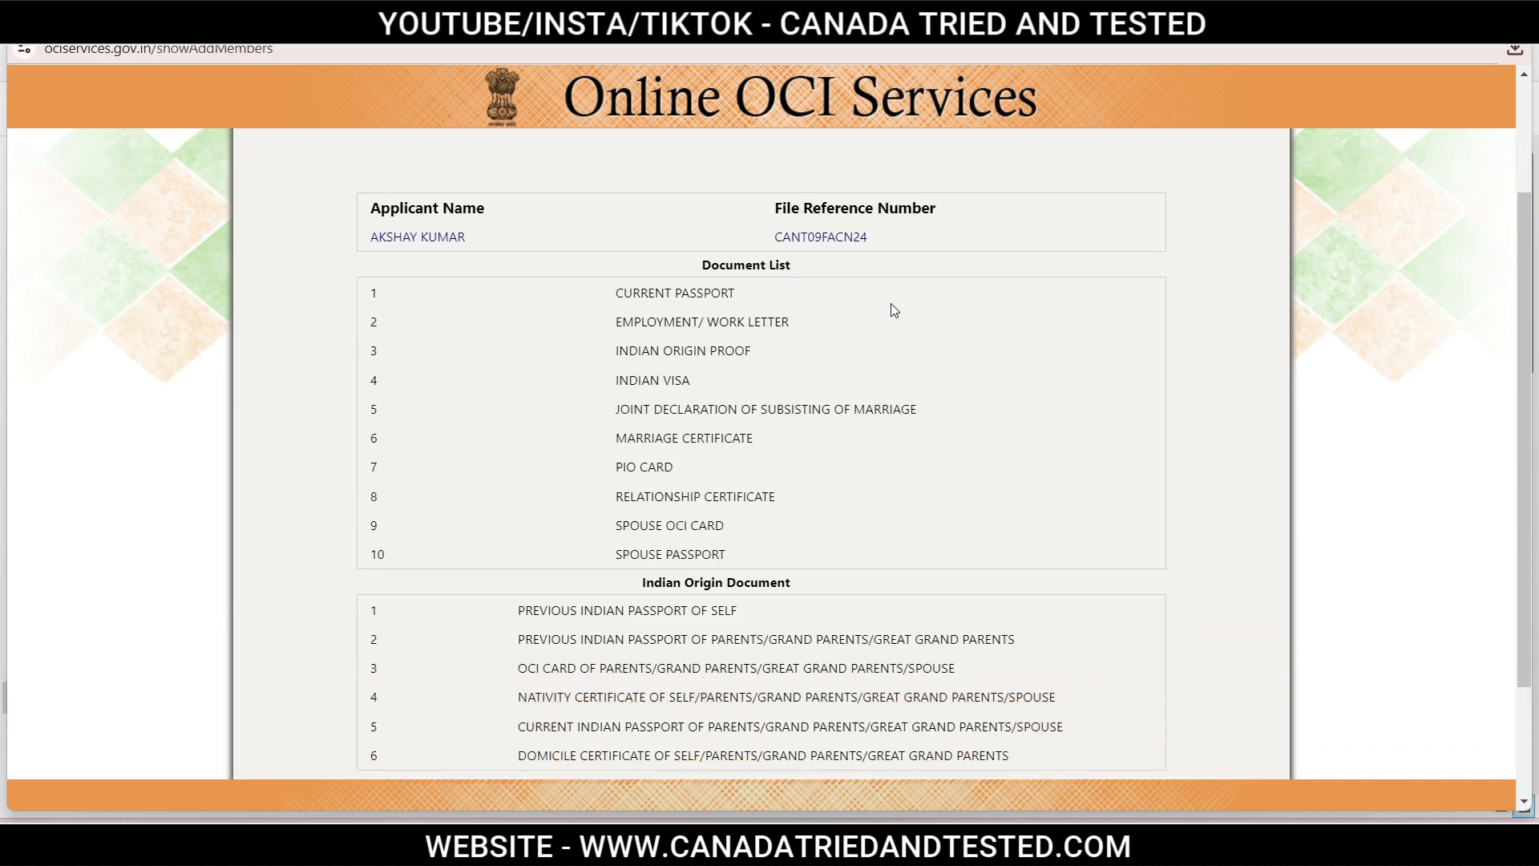
pyautogui.click(661, 288)
pyautogui.moveTo(616, 297); pyautogui.dragTo(763, 296)
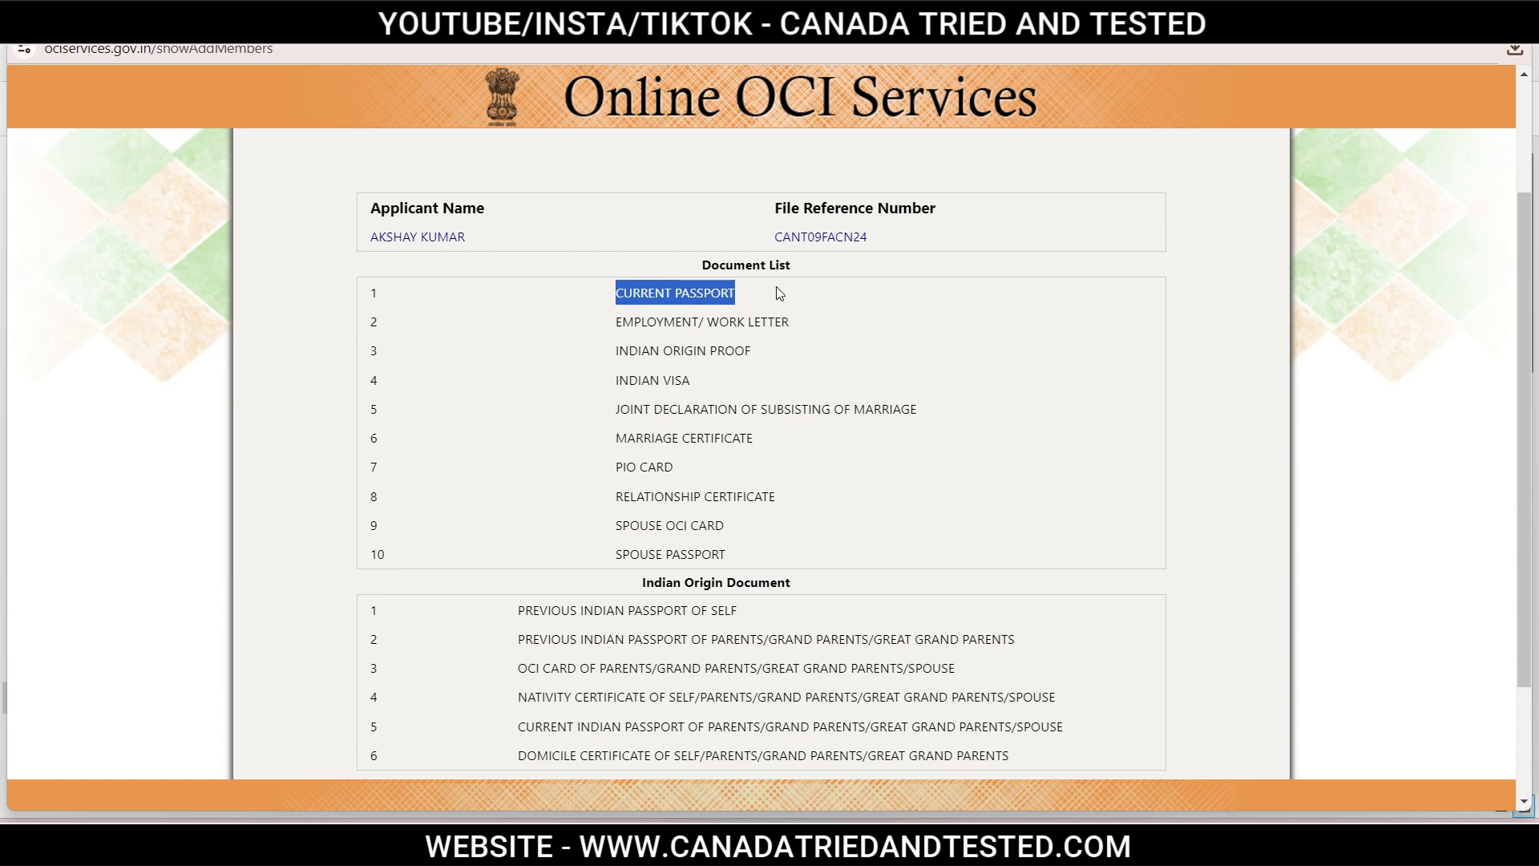
pyautogui.click(777, 287)
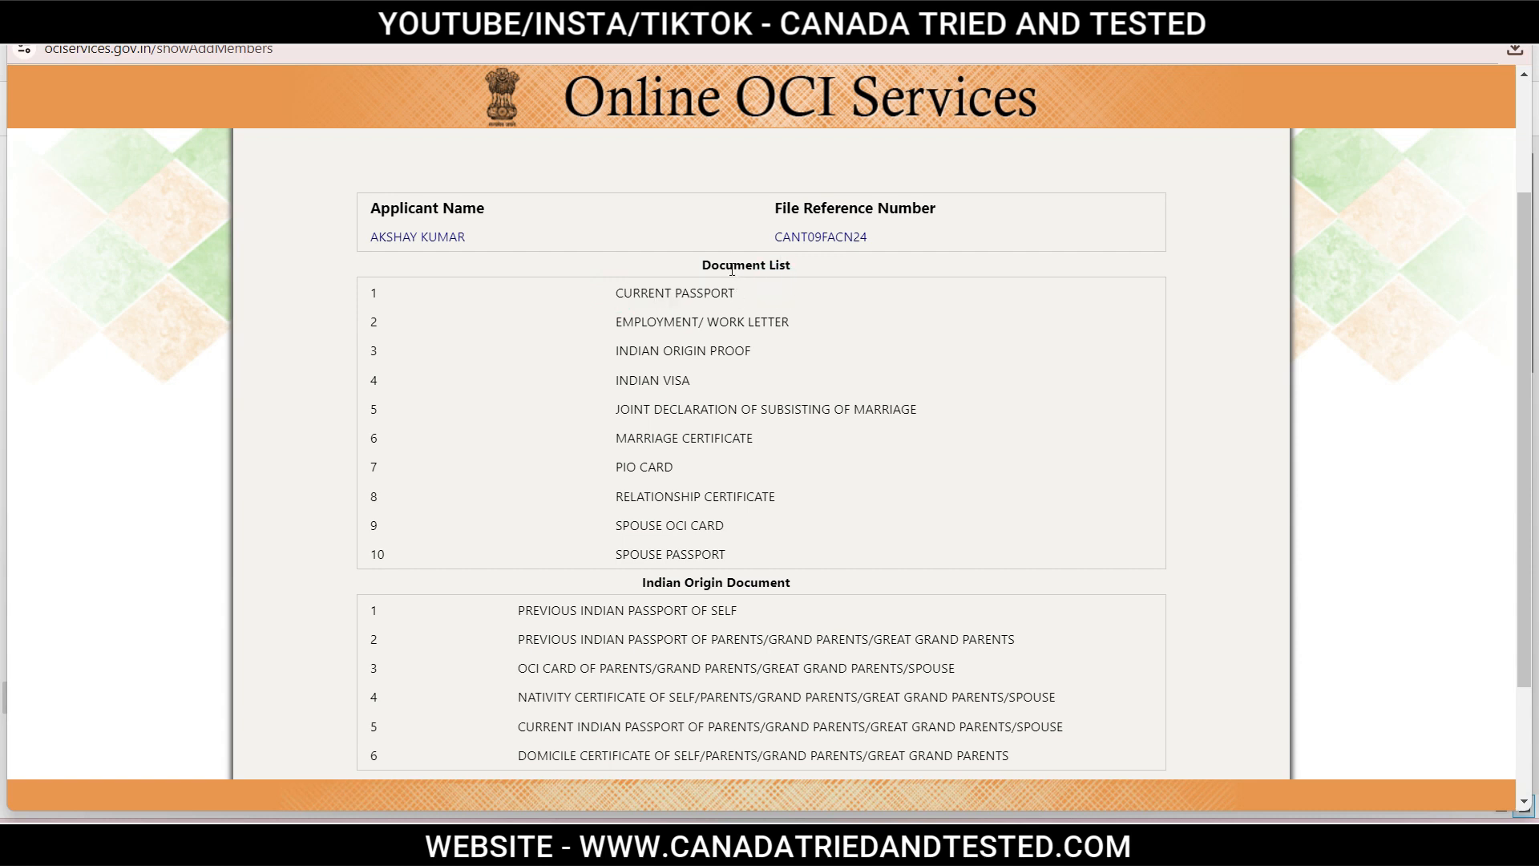
pyautogui.click(664, 323)
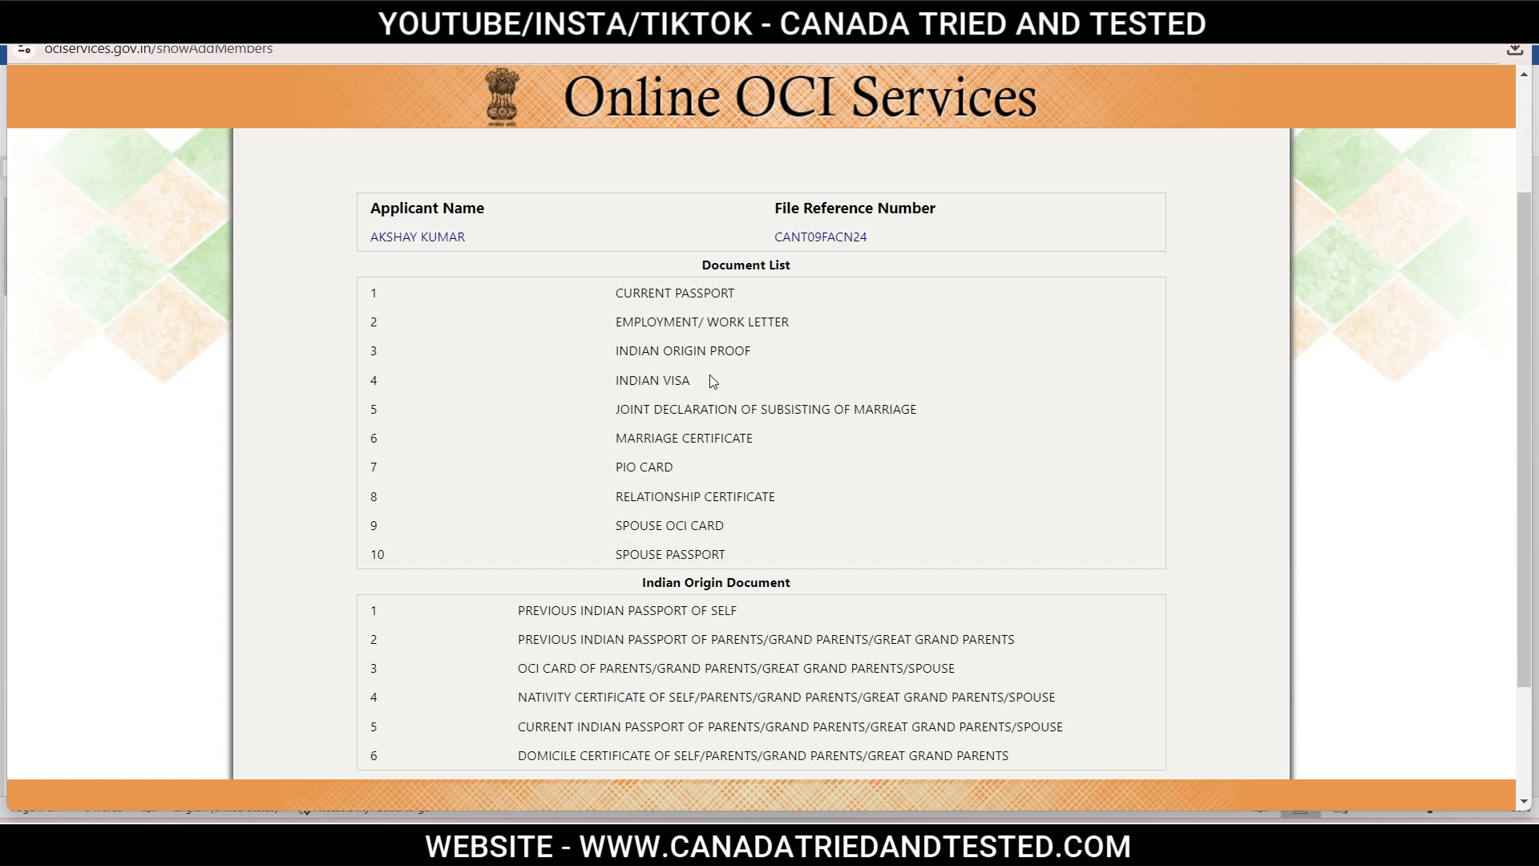
# Review the INDIAN VISA entry in the confirmation page's required documents list.
pyautogui.moveTo(611, 381); pyautogui.dragTo(706, 383)
pyautogui.click(778, 390)
pyautogui.scroll(1, 645, 433)
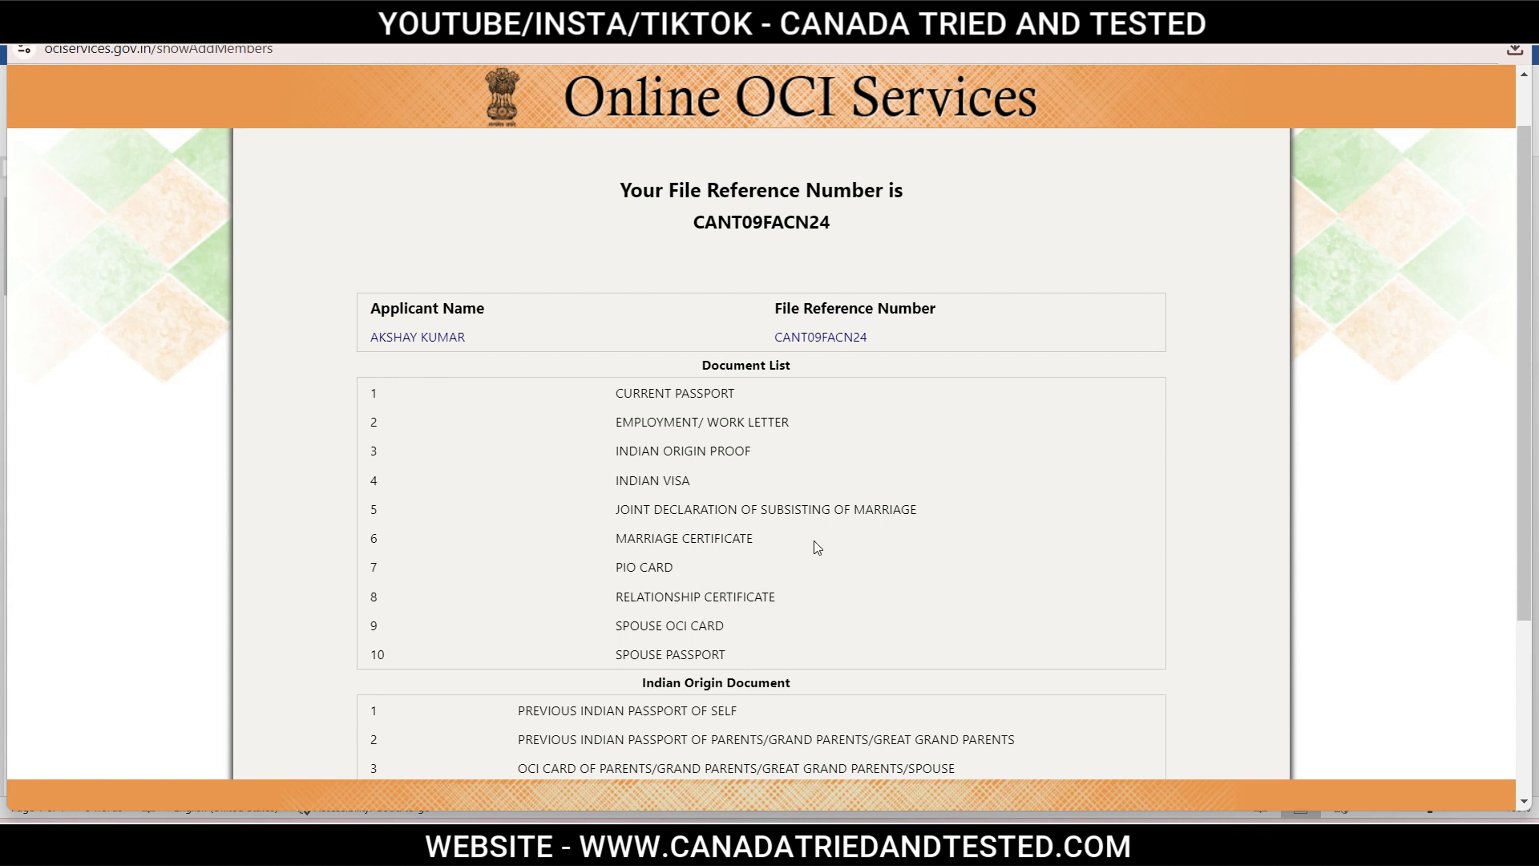
# Review the Indian origin document entries, then continue to the Part-B form.
pyautogui.scroll(-2, 816, 537)
pyautogui.moveTo(646, 514); pyautogui.dragTo(771, 515)
pyautogui.click(815, 517)
pyautogui.moveTo(520, 543); pyautogui.dragTo(728, 543)
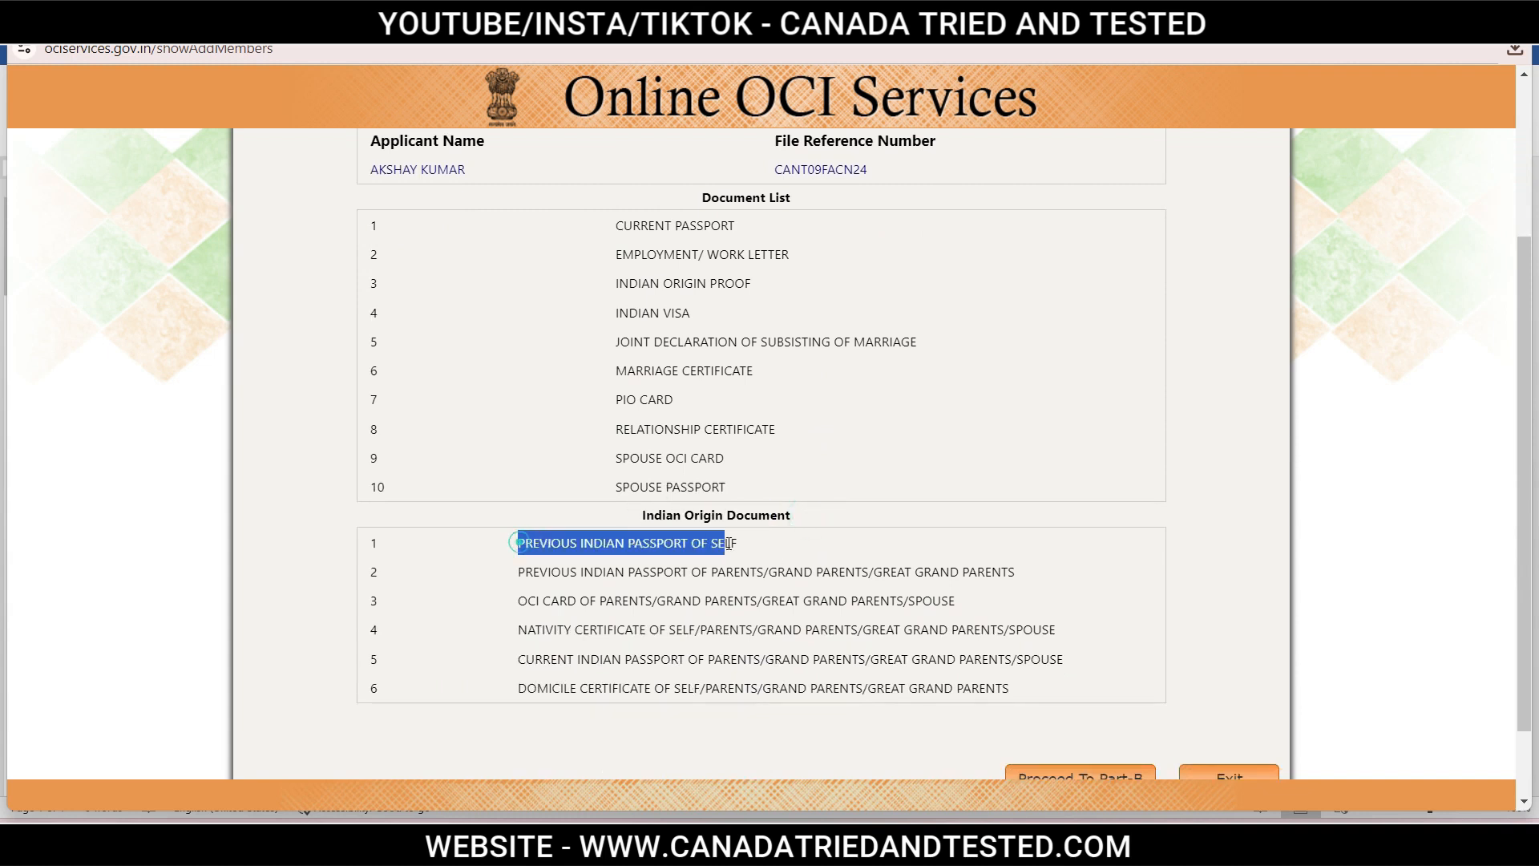
pyautogui.click(781, 550)
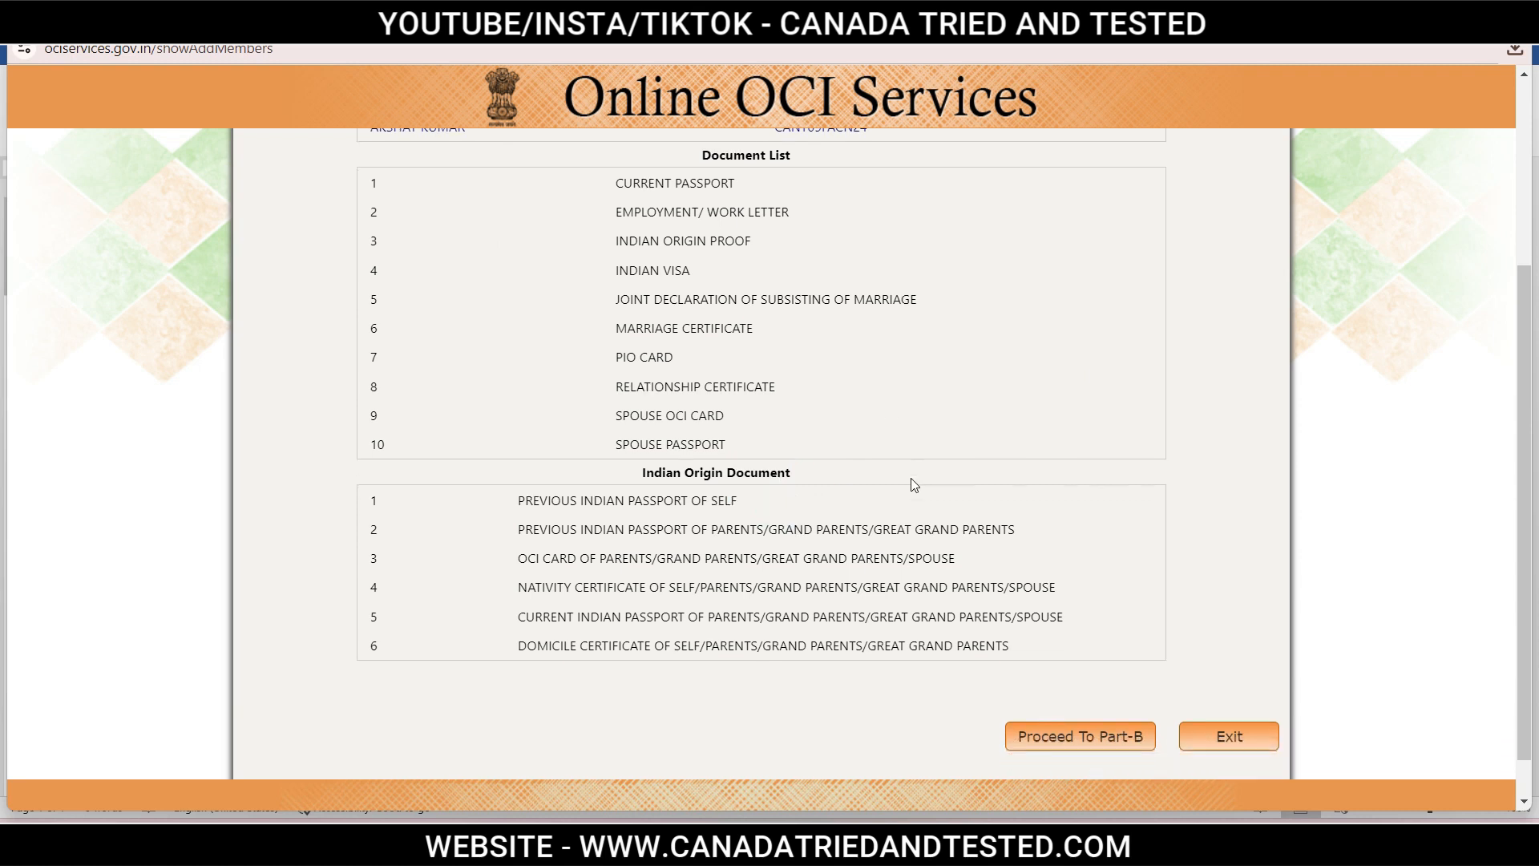
pyautogui.scroll(-1, 906, 475)
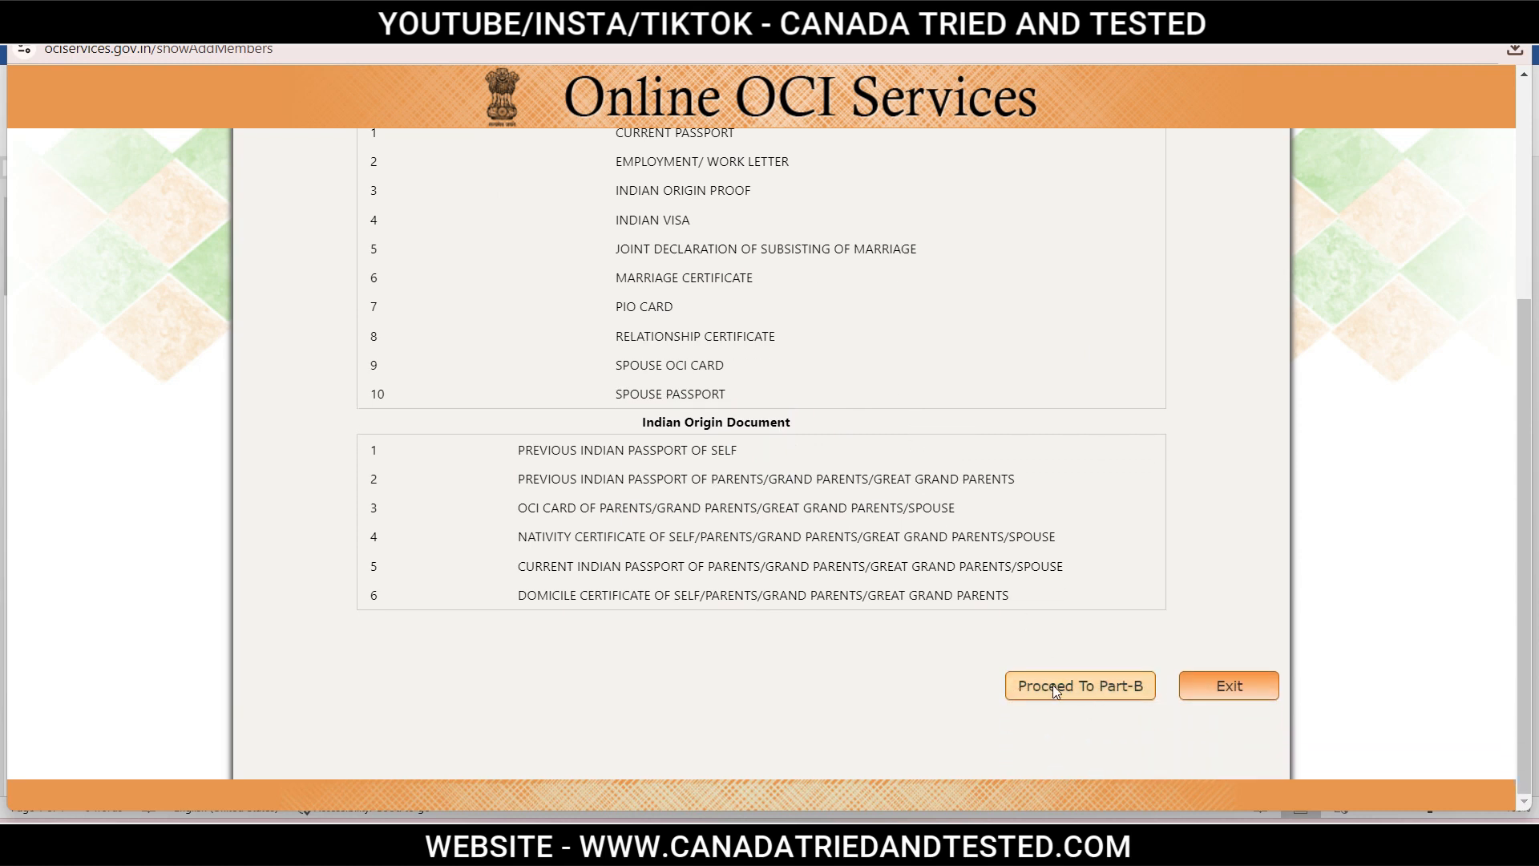
pyautogui.click(1053, 686)
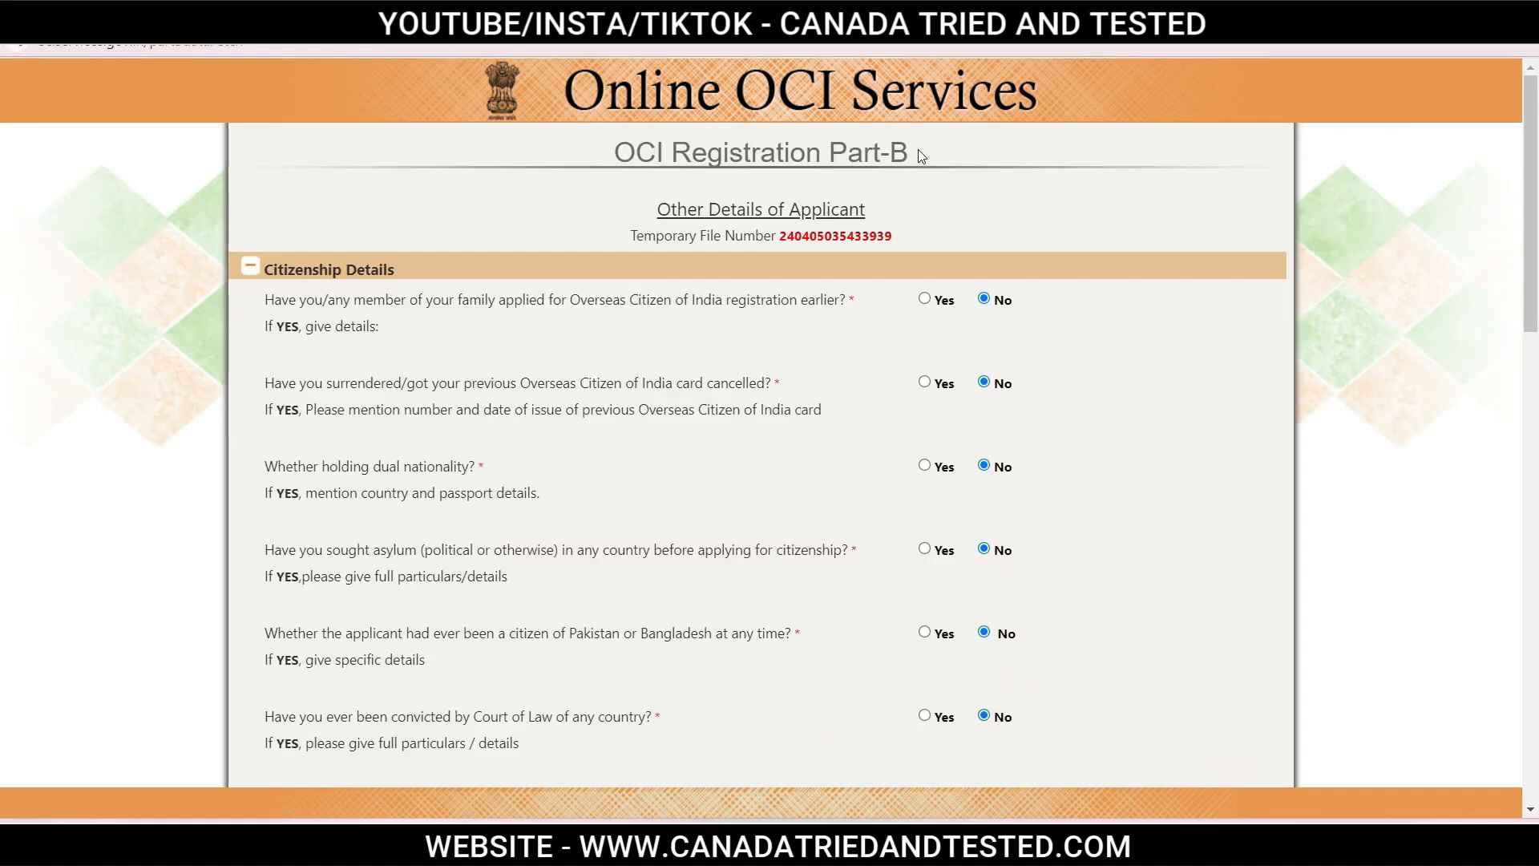
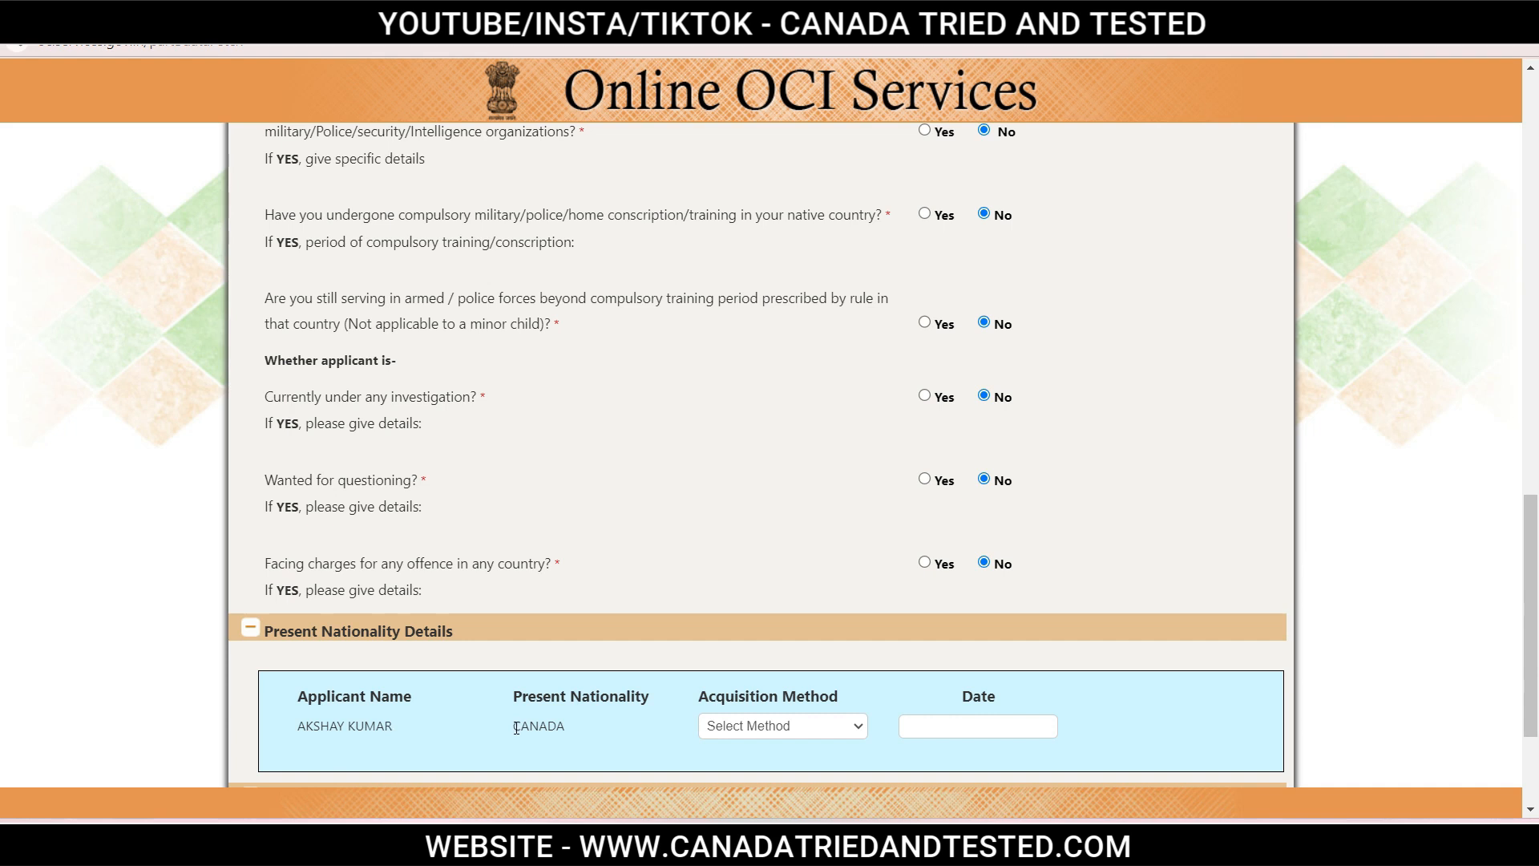
# Record Canadian citizenship as acquired by NATURALIZATION, dated 17/DEC/2023.
pyautogui.click(800, 727)
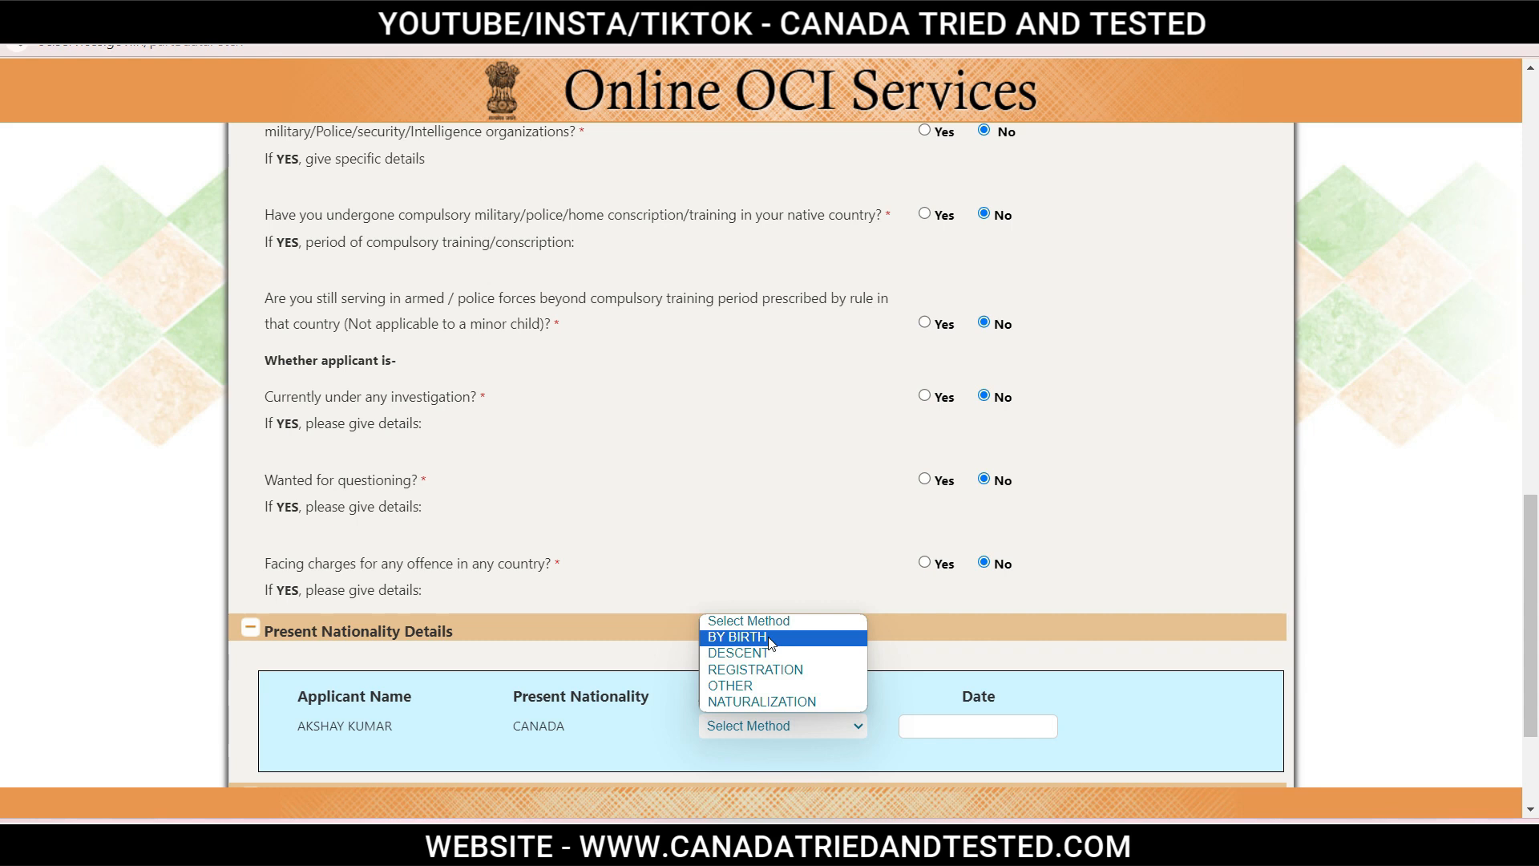
pyautogui.click(745, 706)
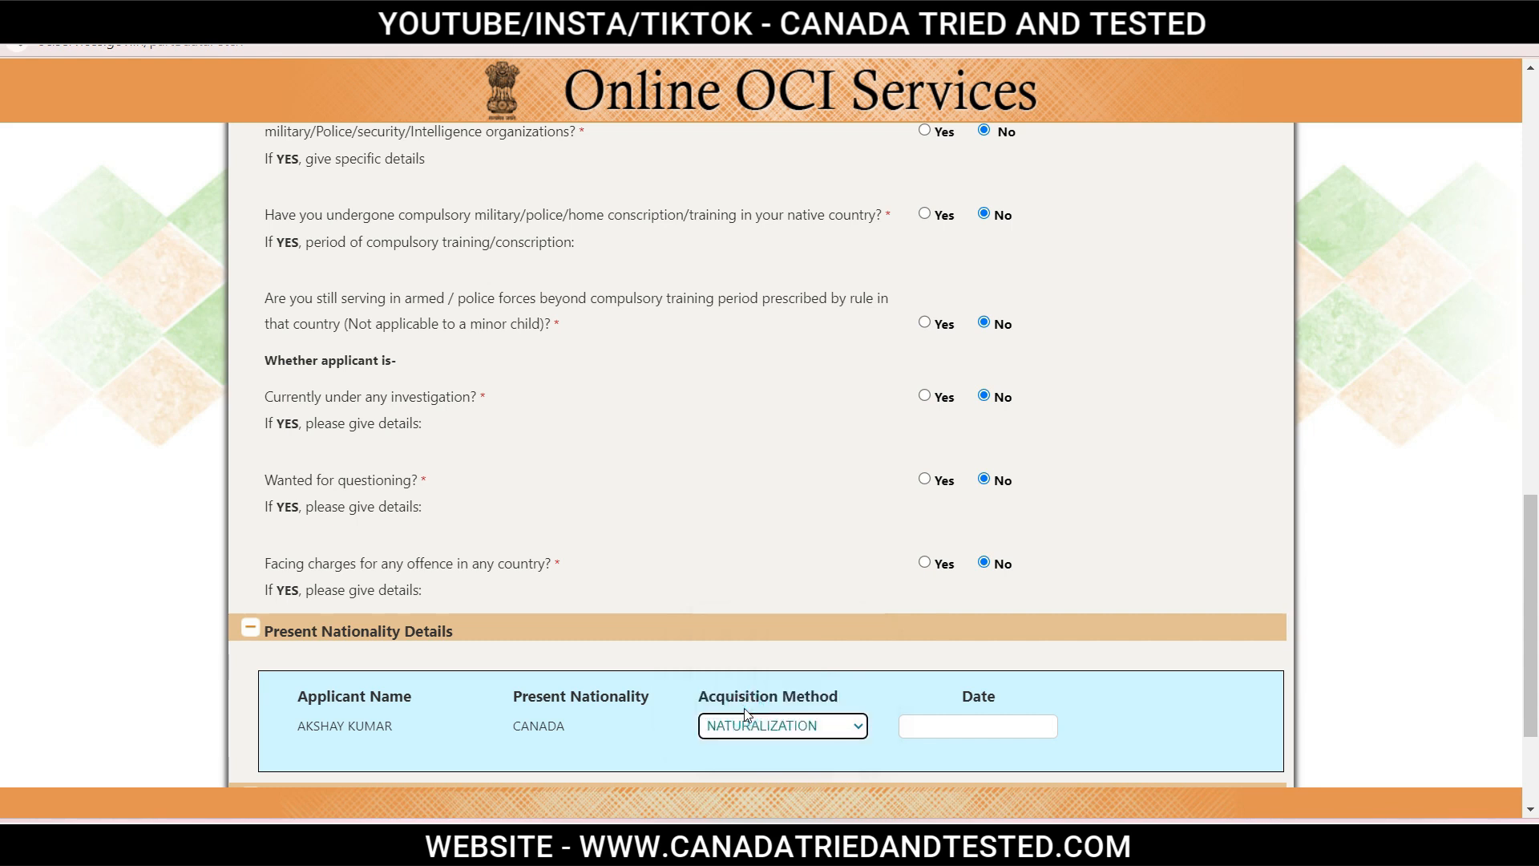
pyautogui.click(961, 727)
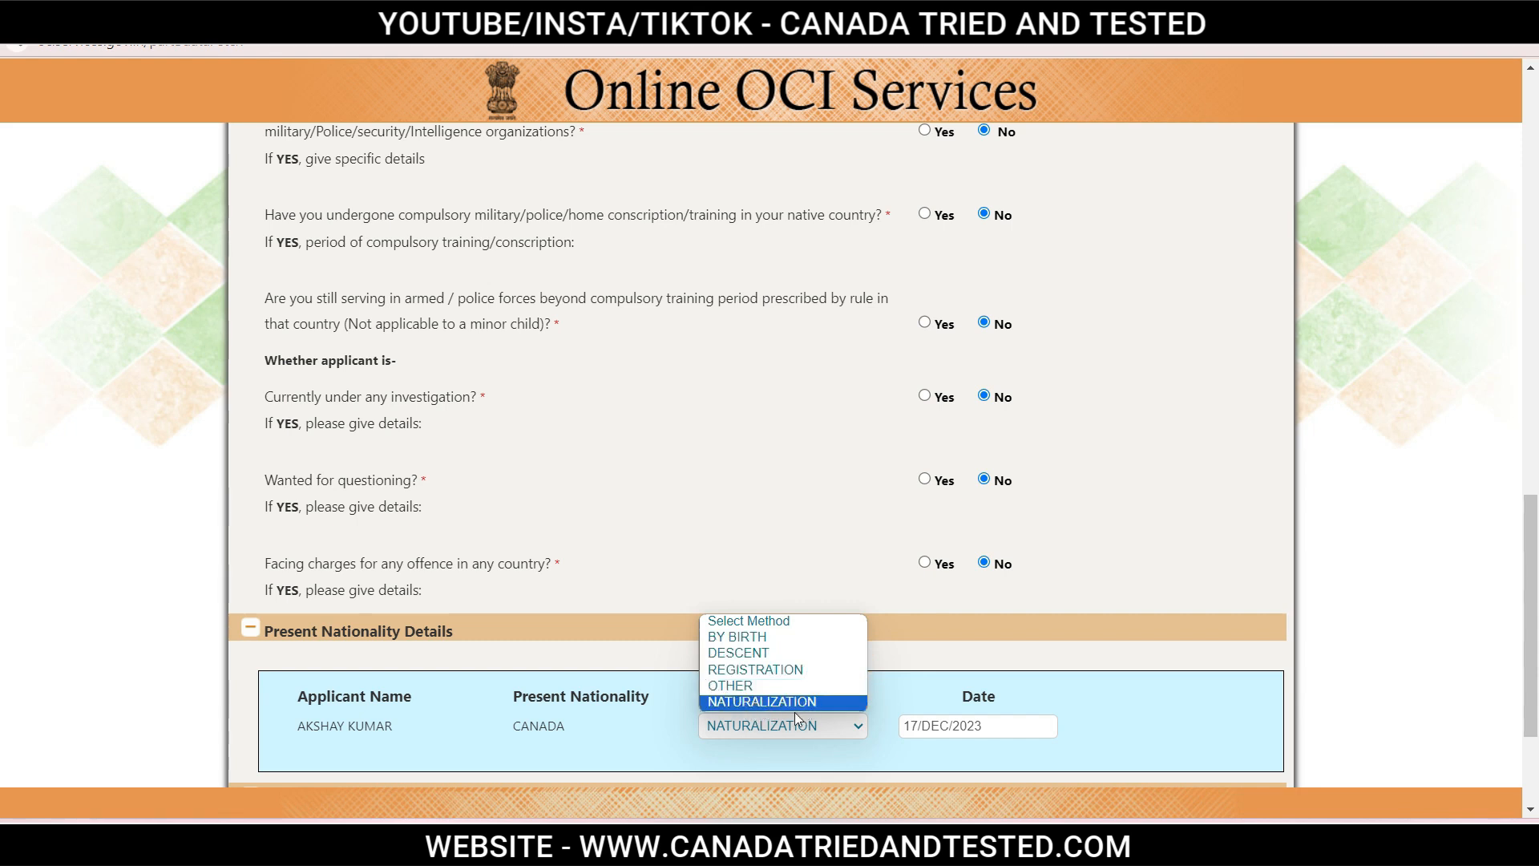
pyautogui.click(1234, 703)
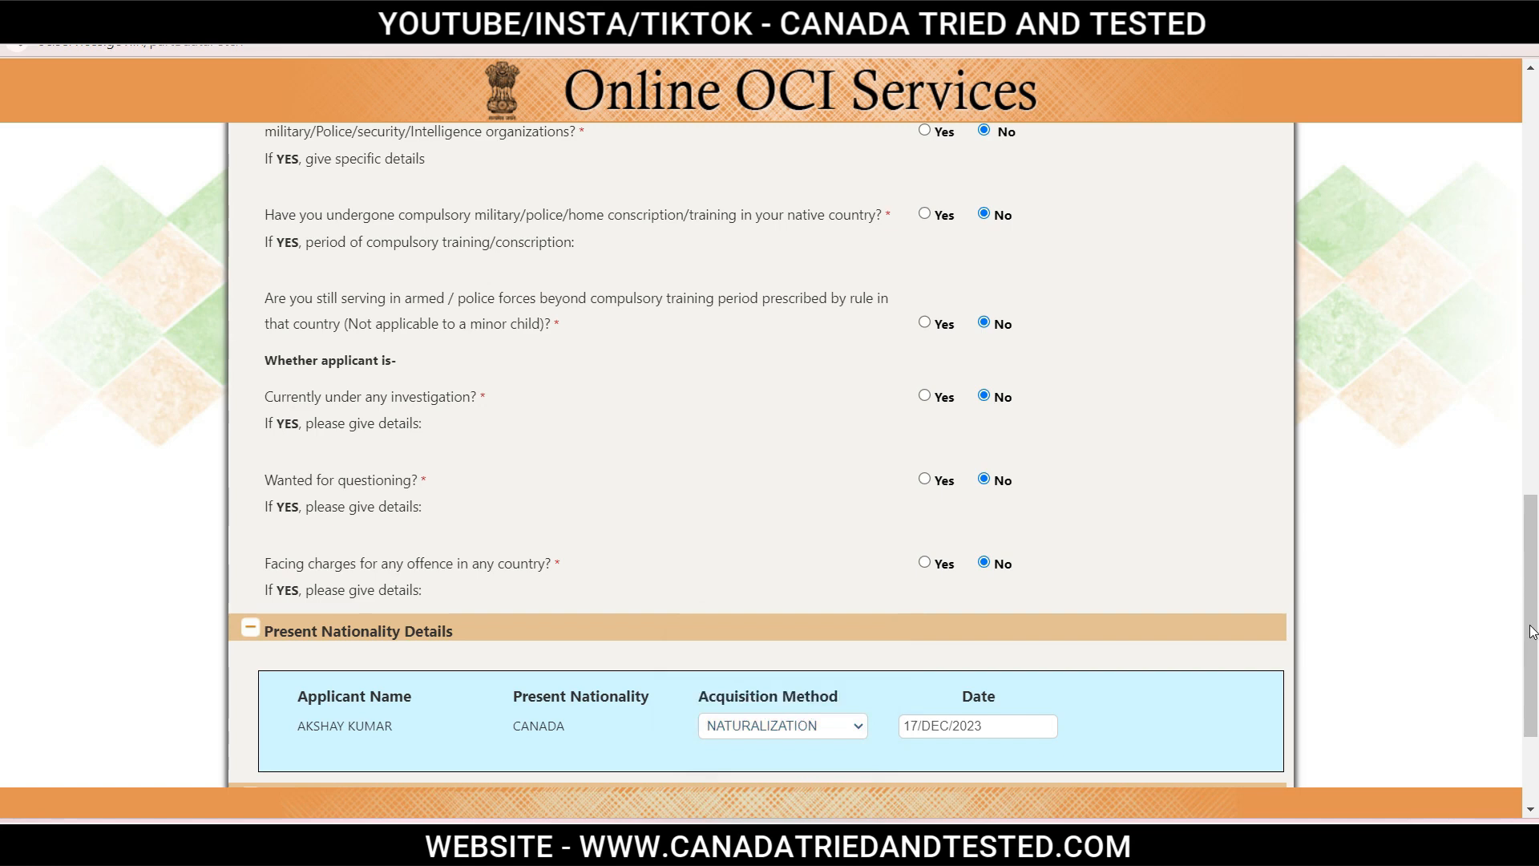
pyautogui.scroll(-3, 1531, 631)
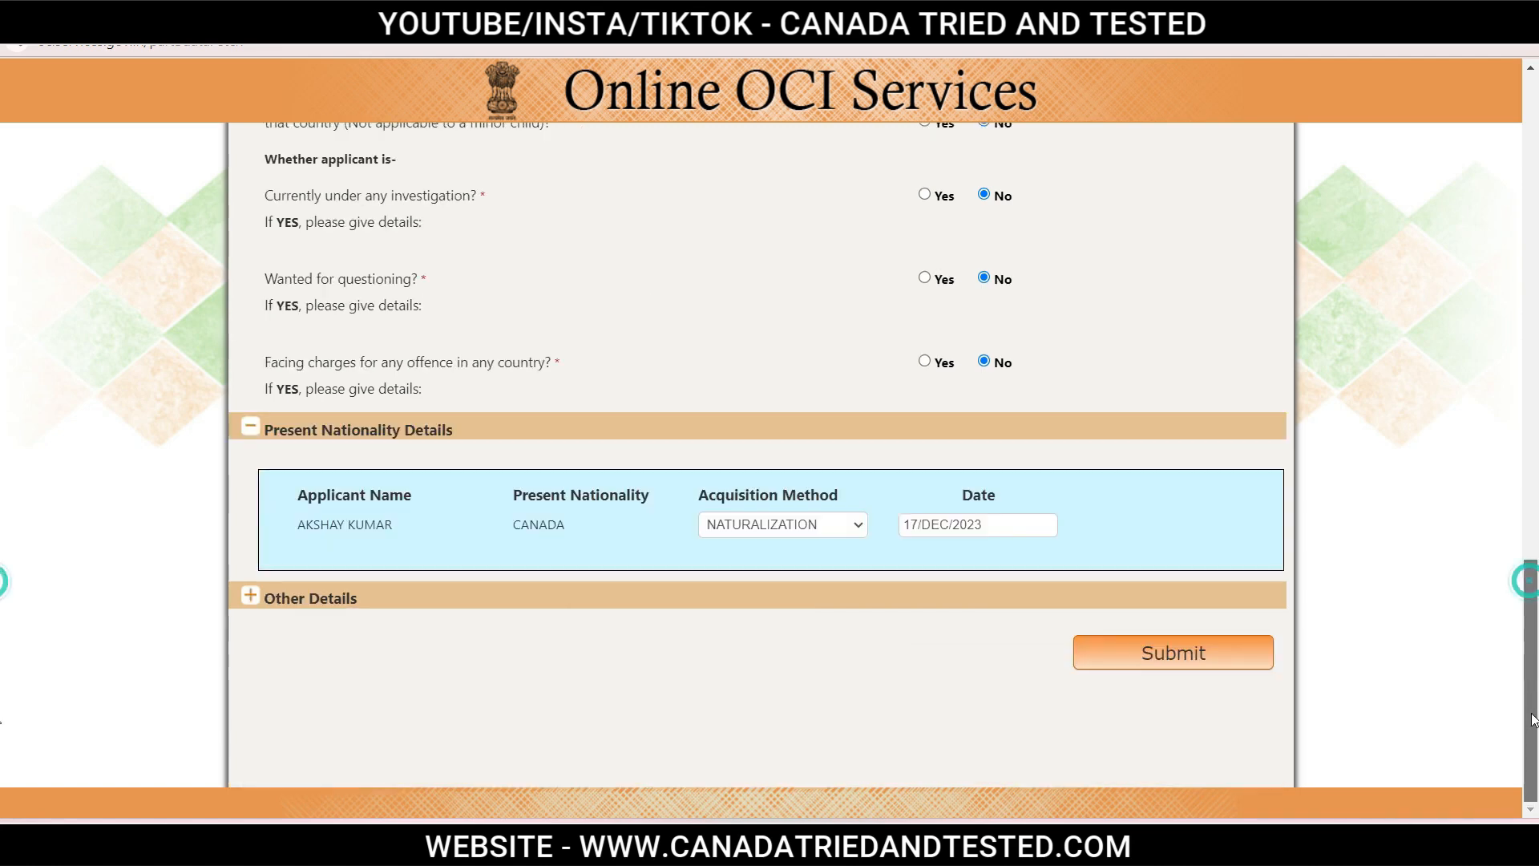
# Expand Other Details and choose INDIA as the previous nationality.
pyautogui.click(250, 596)
pyautogui.scroll(-3, 251, 602)
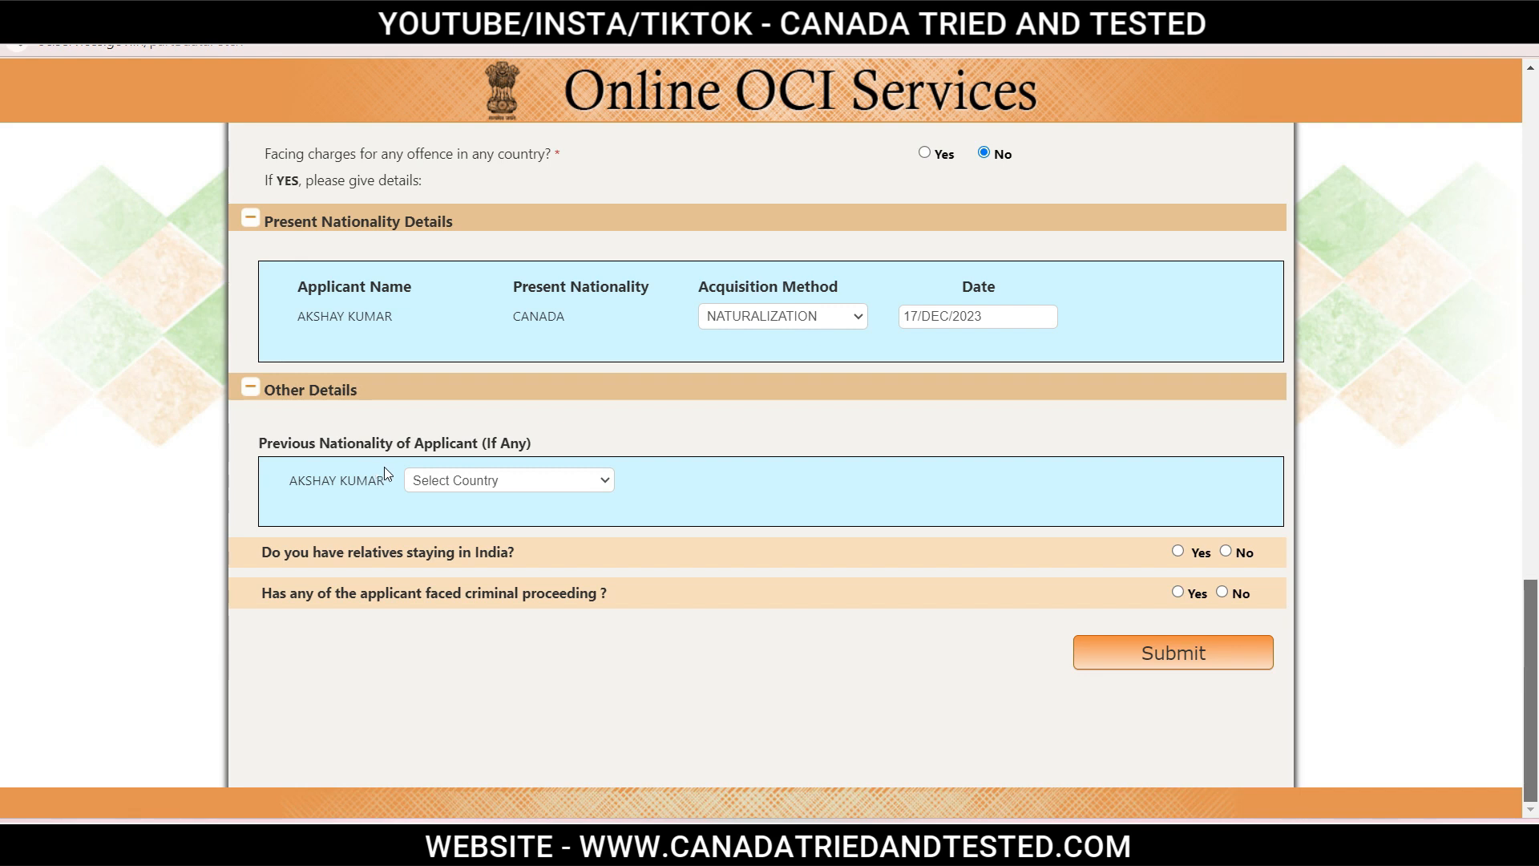
pyautogui.click(454, 481)
pyautogui.write('india')
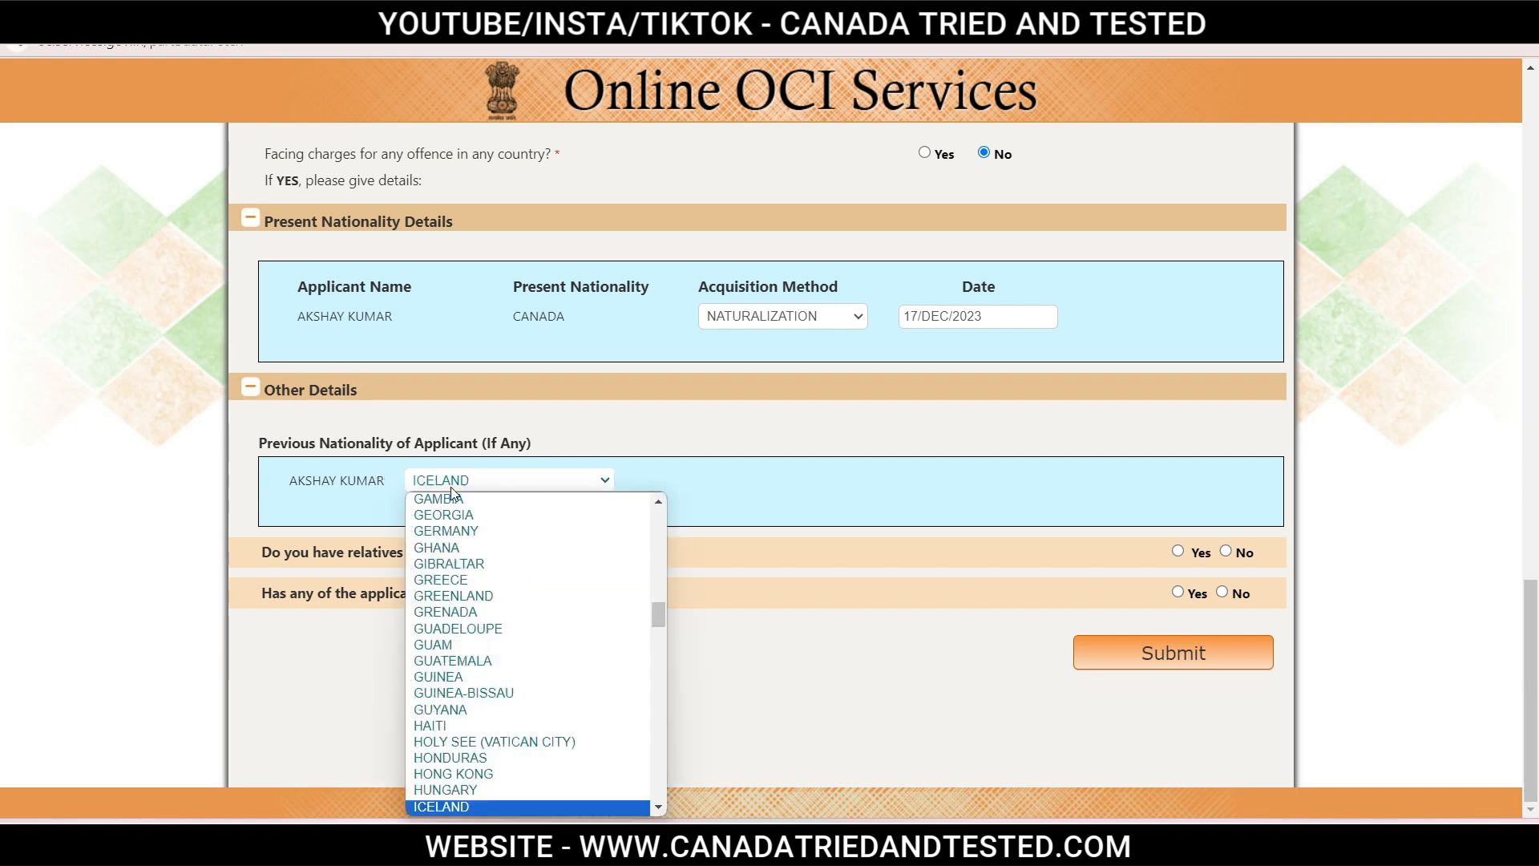
pyautogui.press('Return')
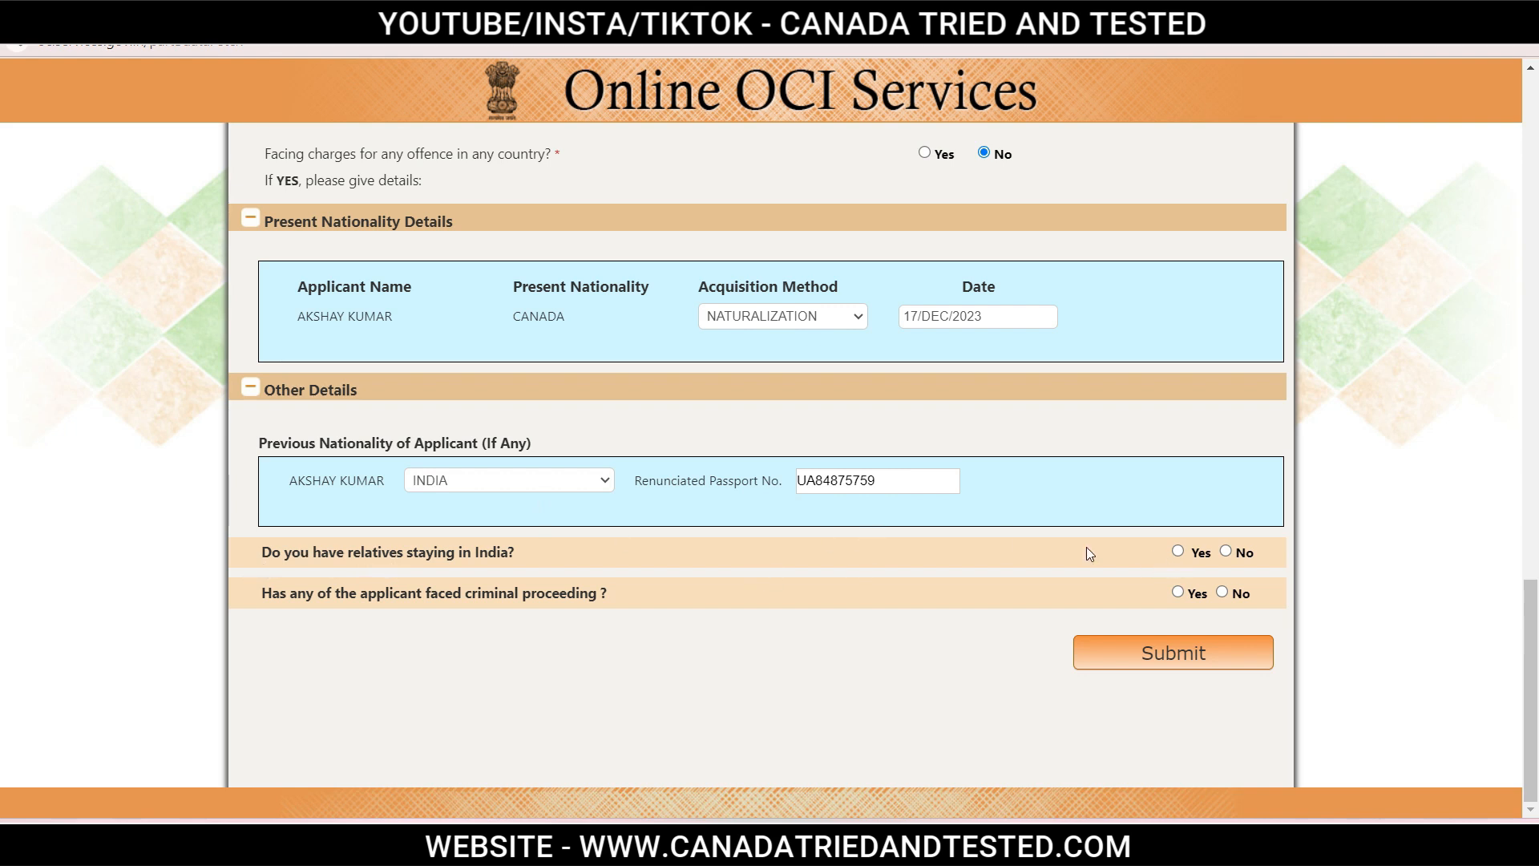
# Answer Yes to relatives in India, enter their details, answer No to criminal proceedings, and submit.
pyautogui.click(1178, 551)
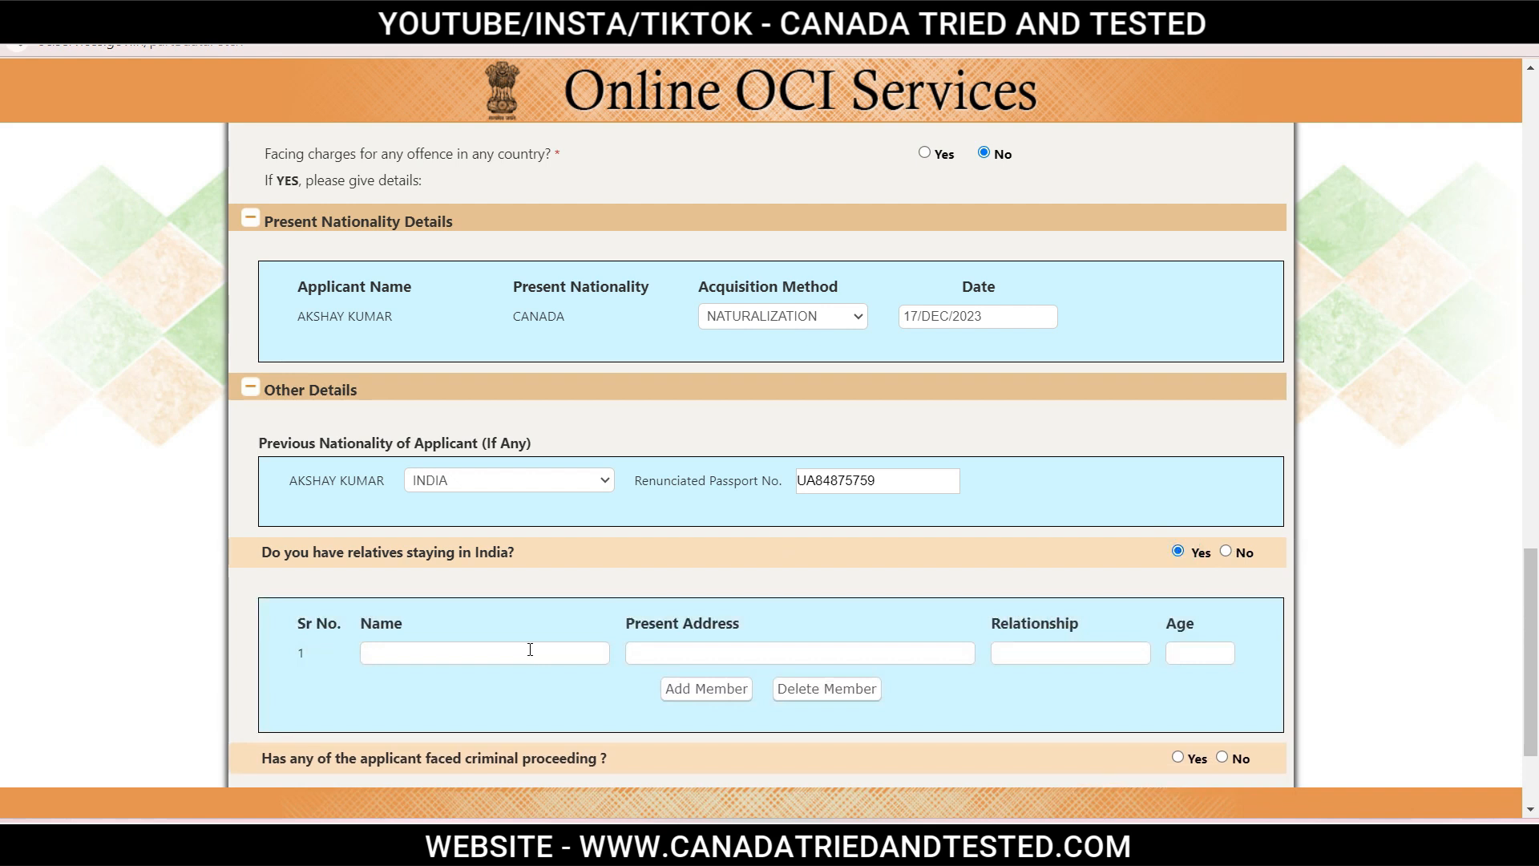
pyautogui.click(467, 657)
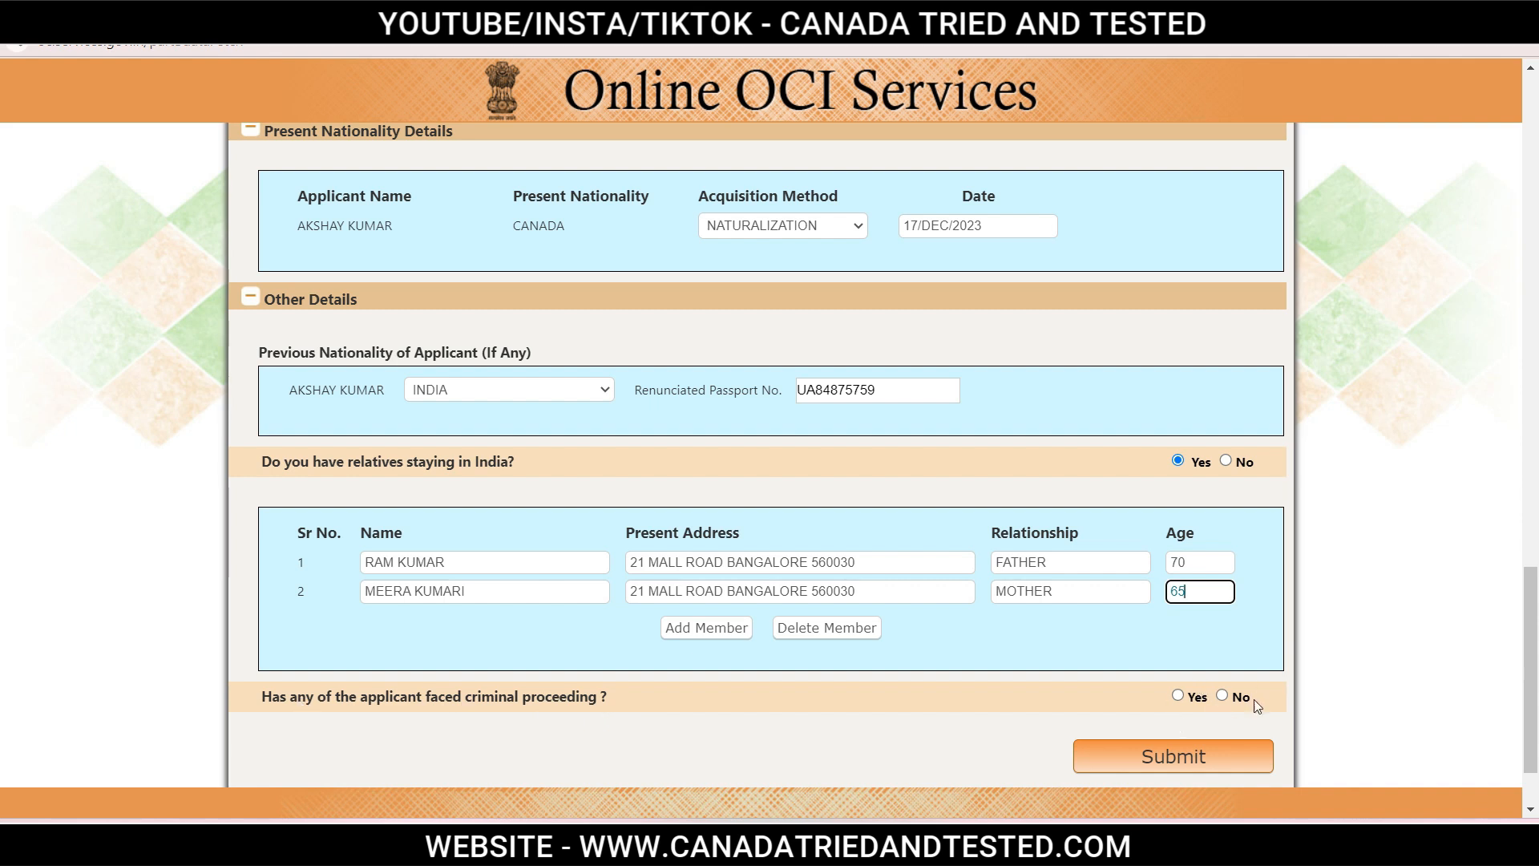
pyautogui.click(1222, 697)
pyautogui.click(1190, 760)
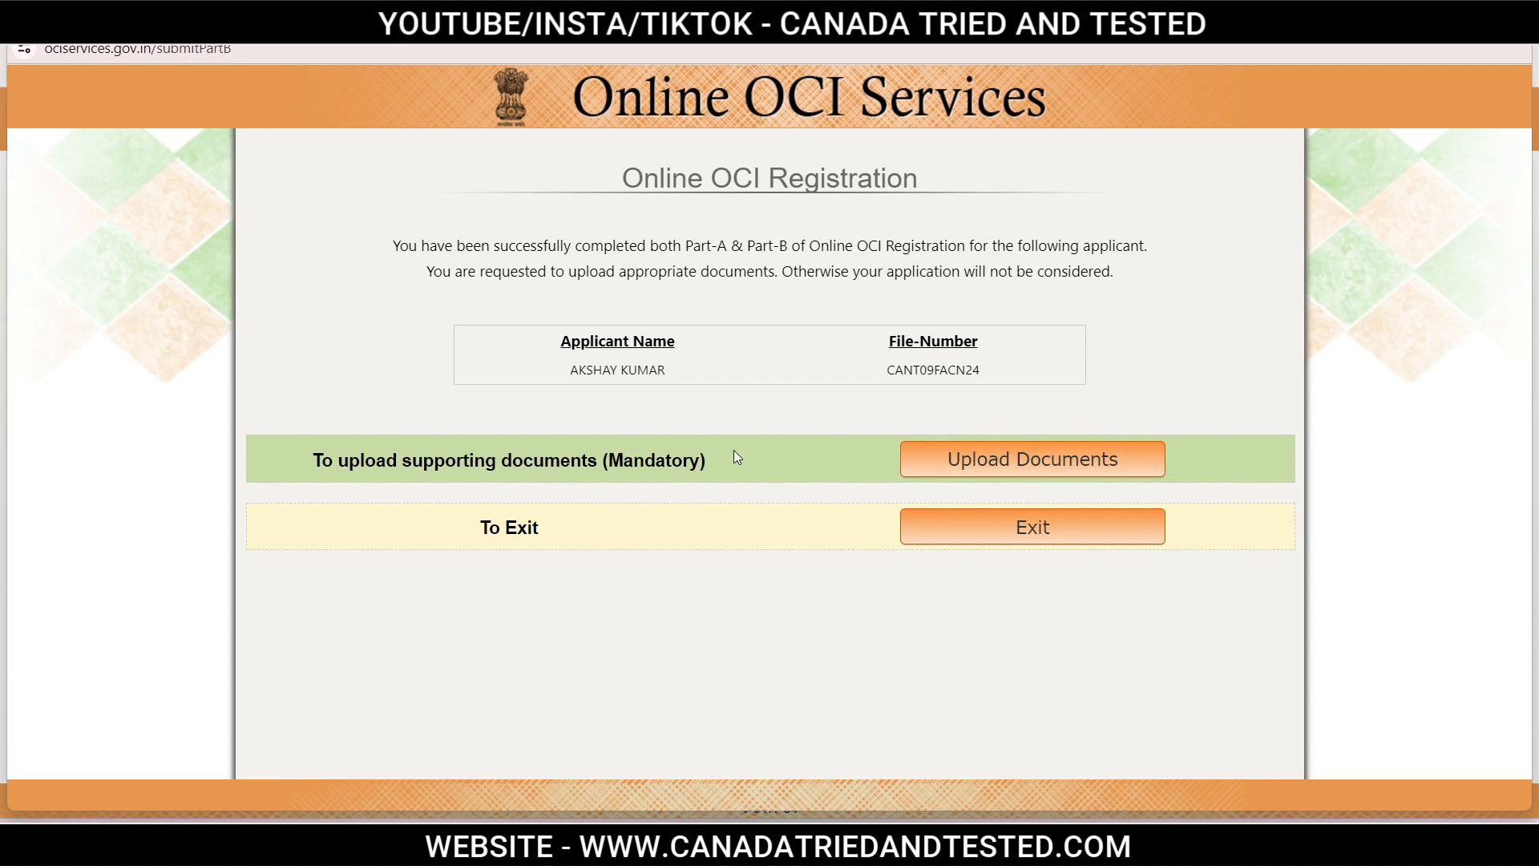
# Go to the document upload page and select CURRENT PASSPORT as the document type.
pyautogui.click(1032, 461)
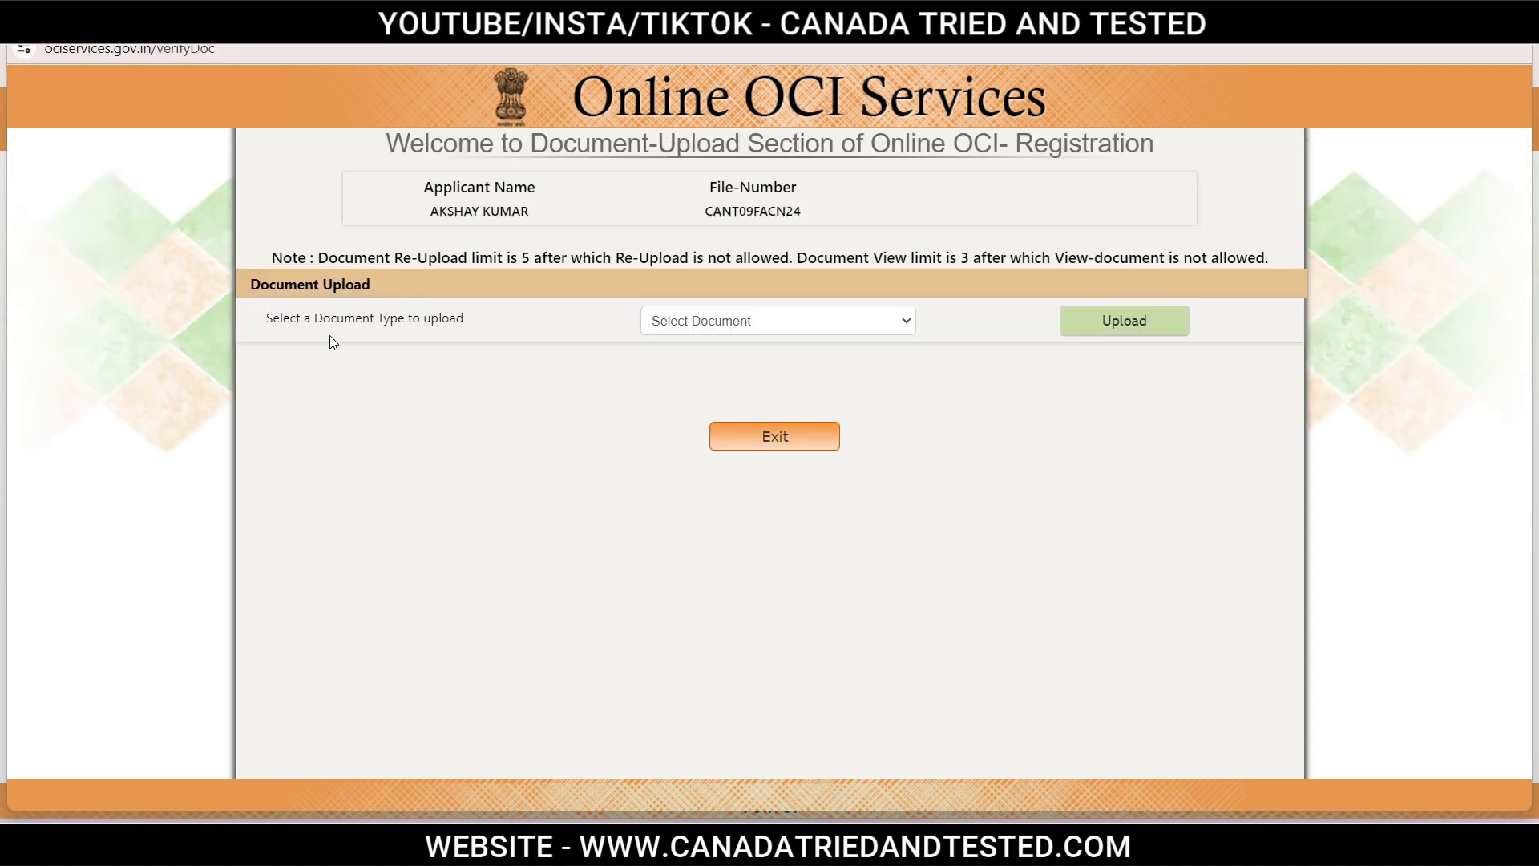
pyautogui.click(841, 320)
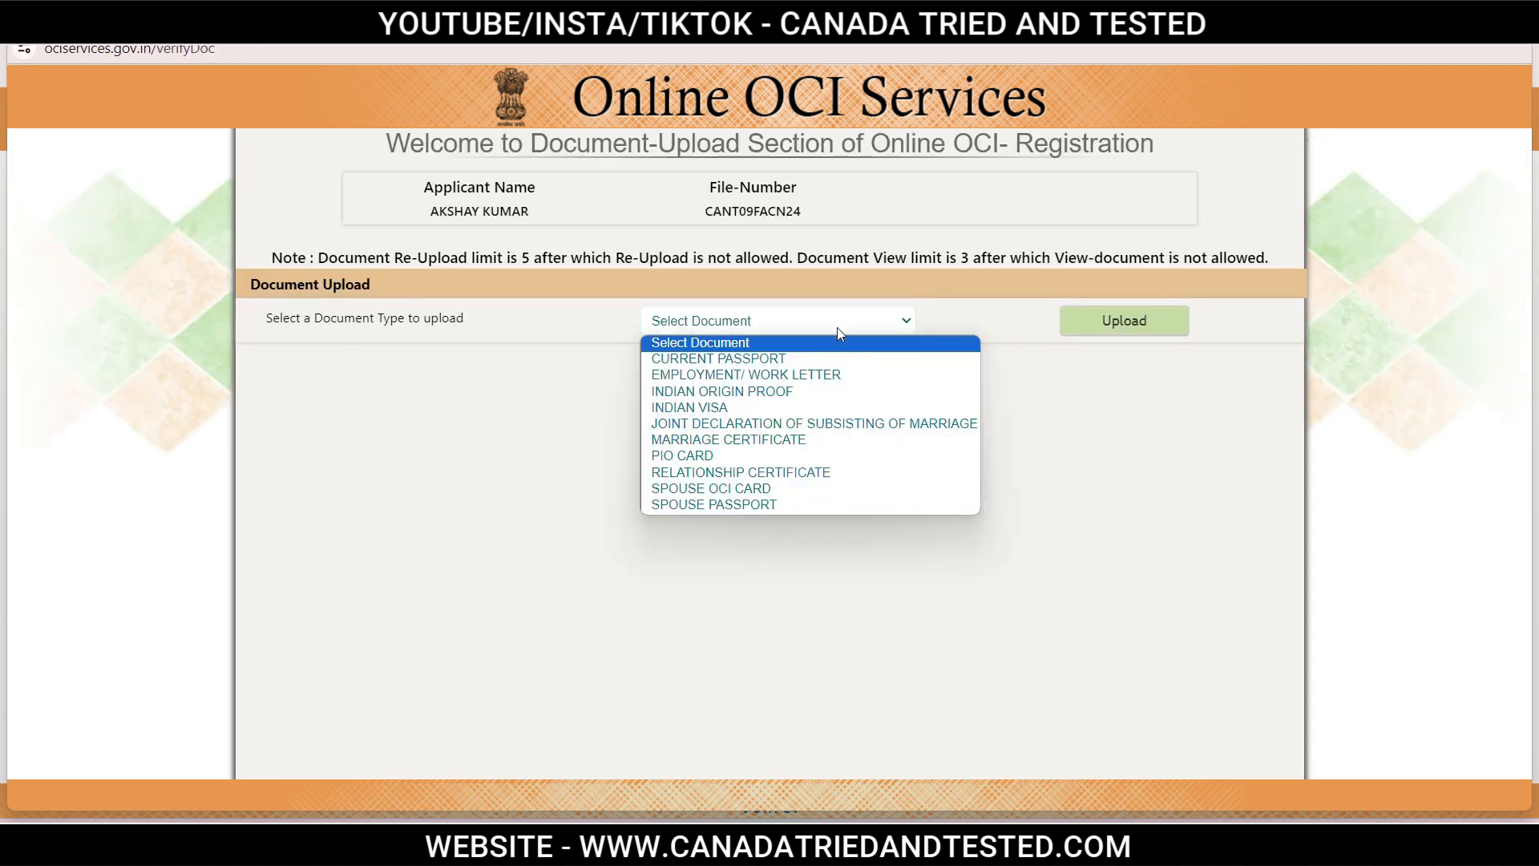
pyautogui.click(718, 358)
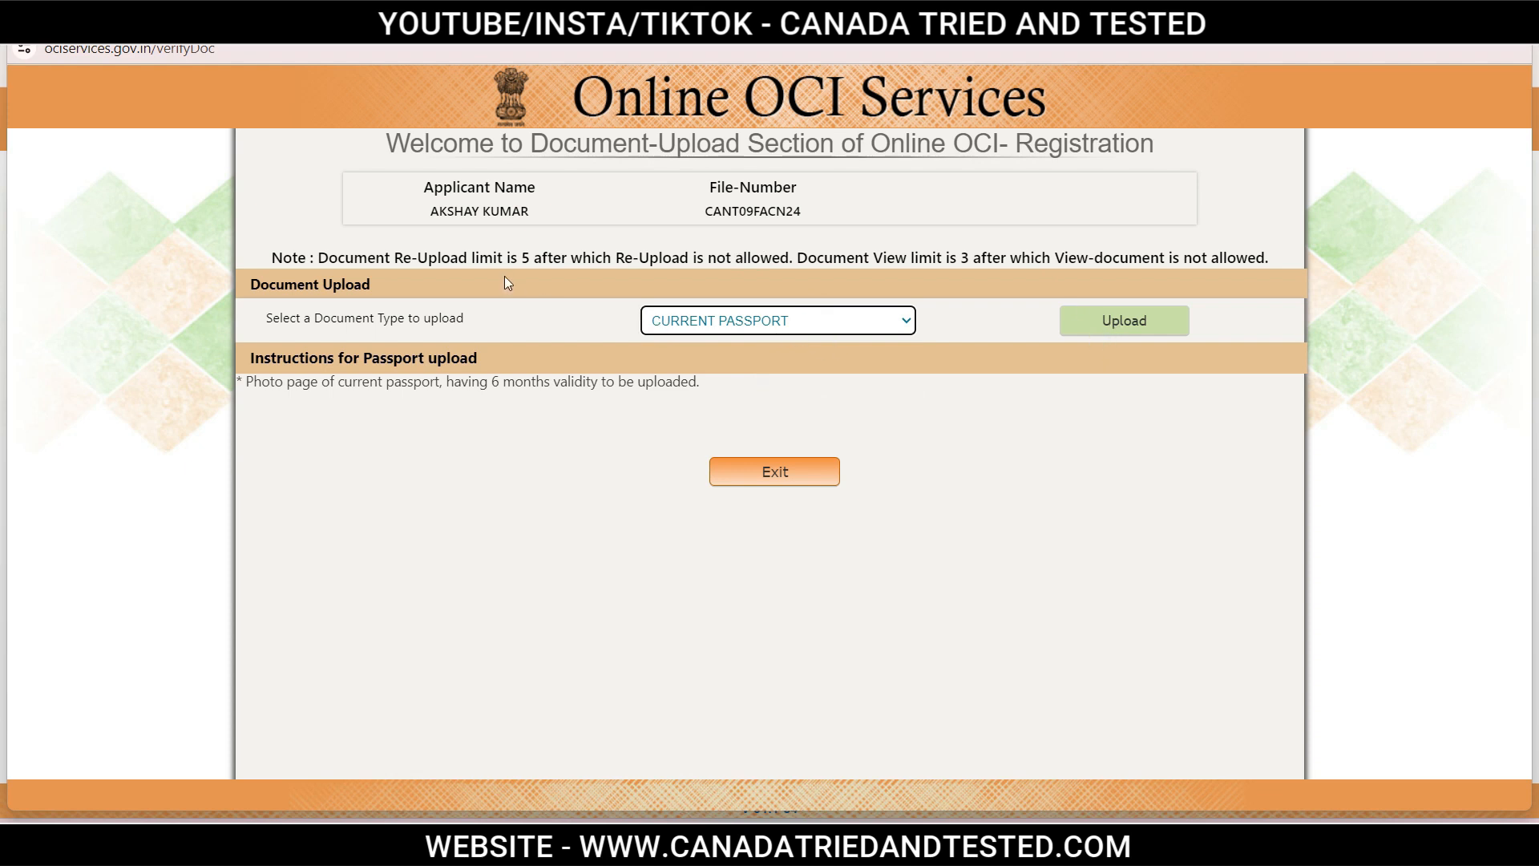
# Highlight the re-upload limit and document view limit in the upload note.
pyautogui.moveTo(521, 259); pyautogui.dragTo(658, 237)
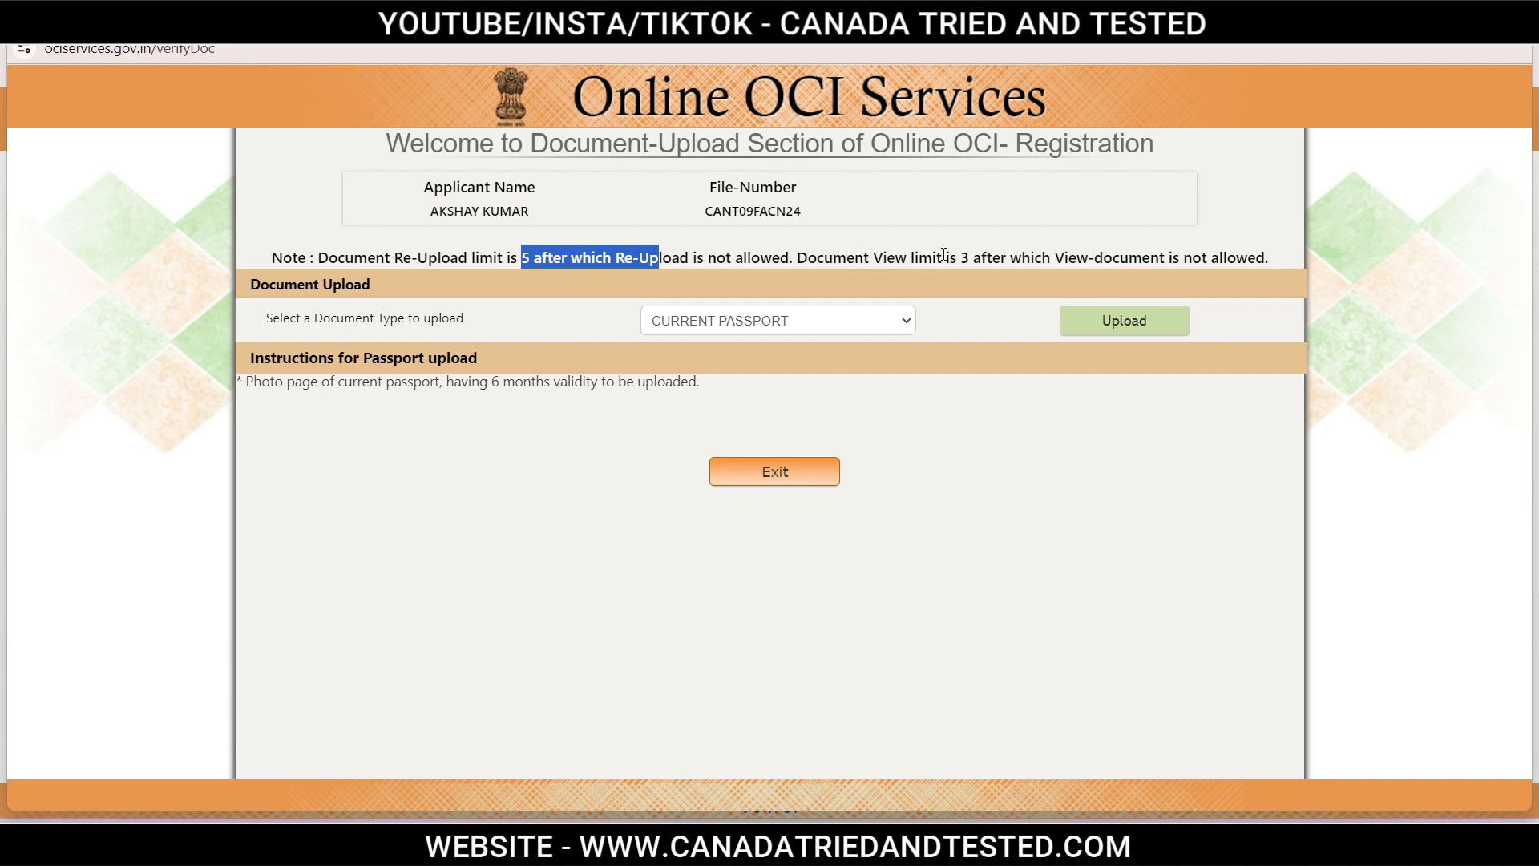
pyautogui.moveTo(956, 257); pyautogui.dragTo(1286, 250)
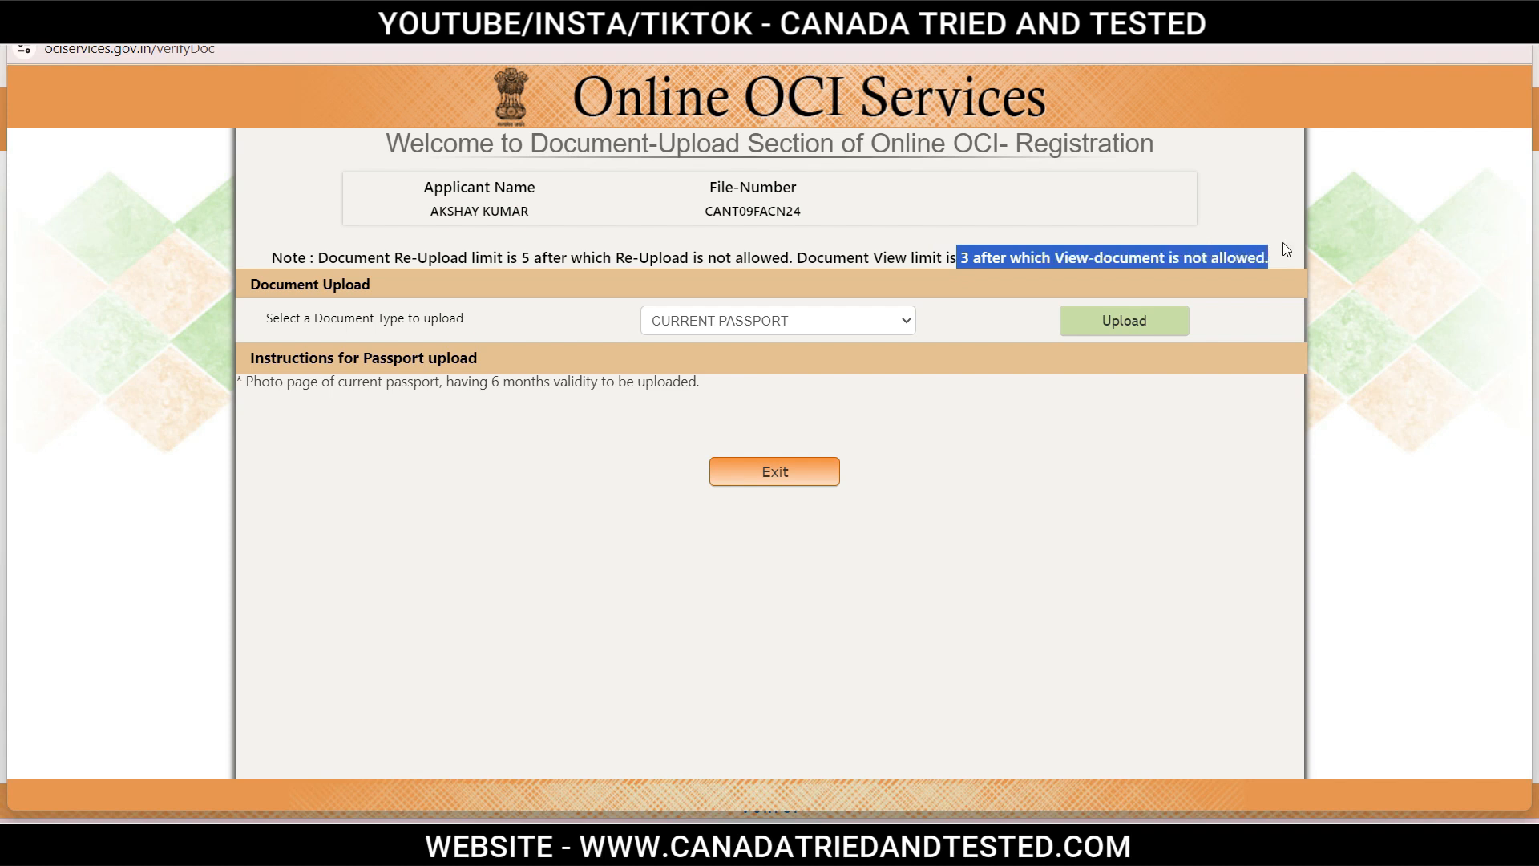
pyautogui.click(1276, 233)
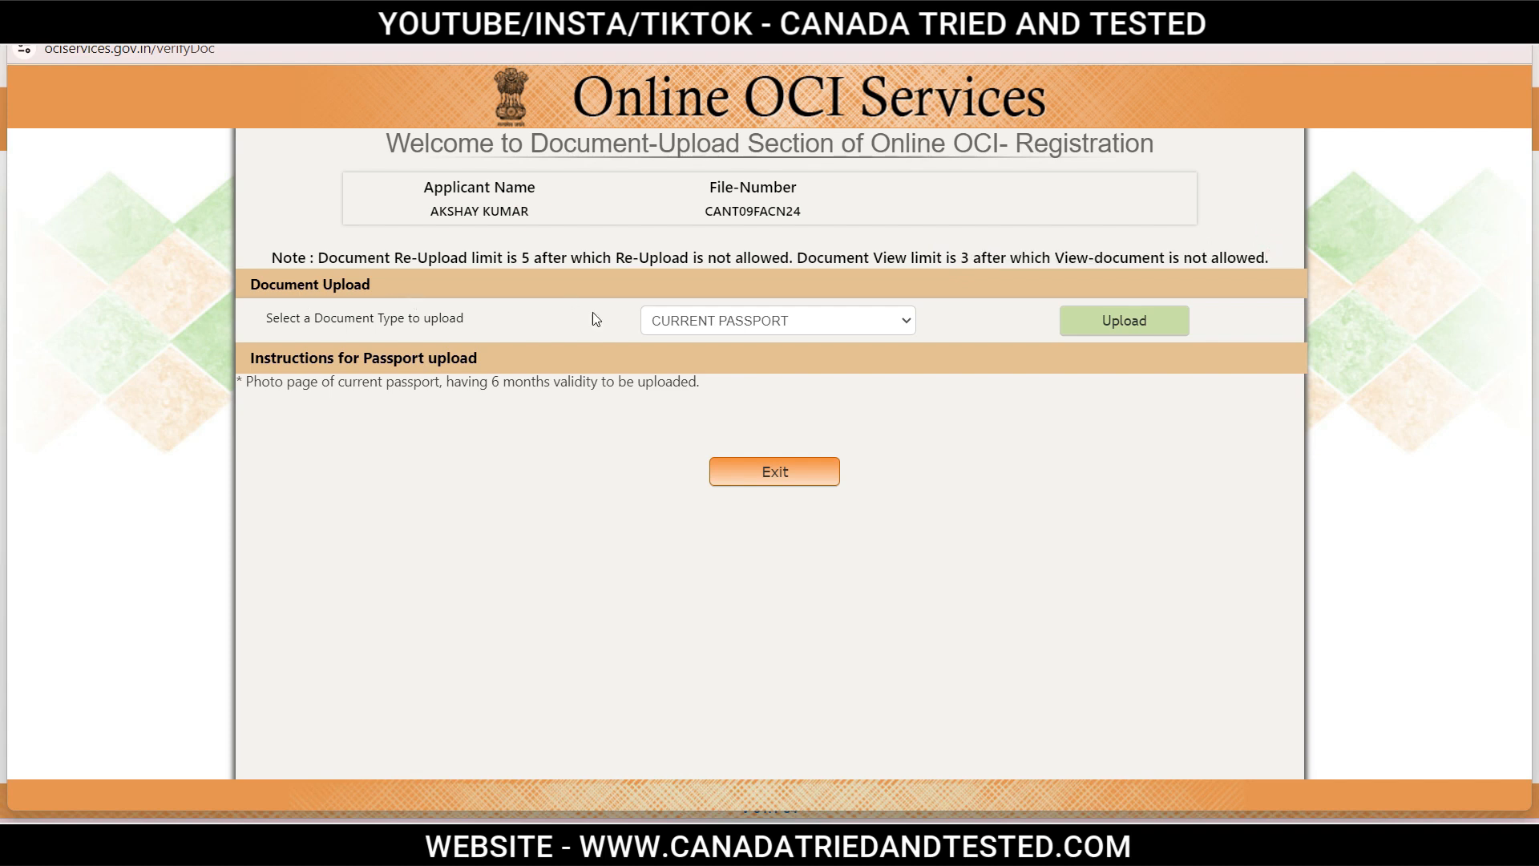
# Reopen the Select Document list to show all uploadable document types.
pyautogui.click(779, 319)
pyautogui.click(778, 323)
pyautogui.click(748, 323)
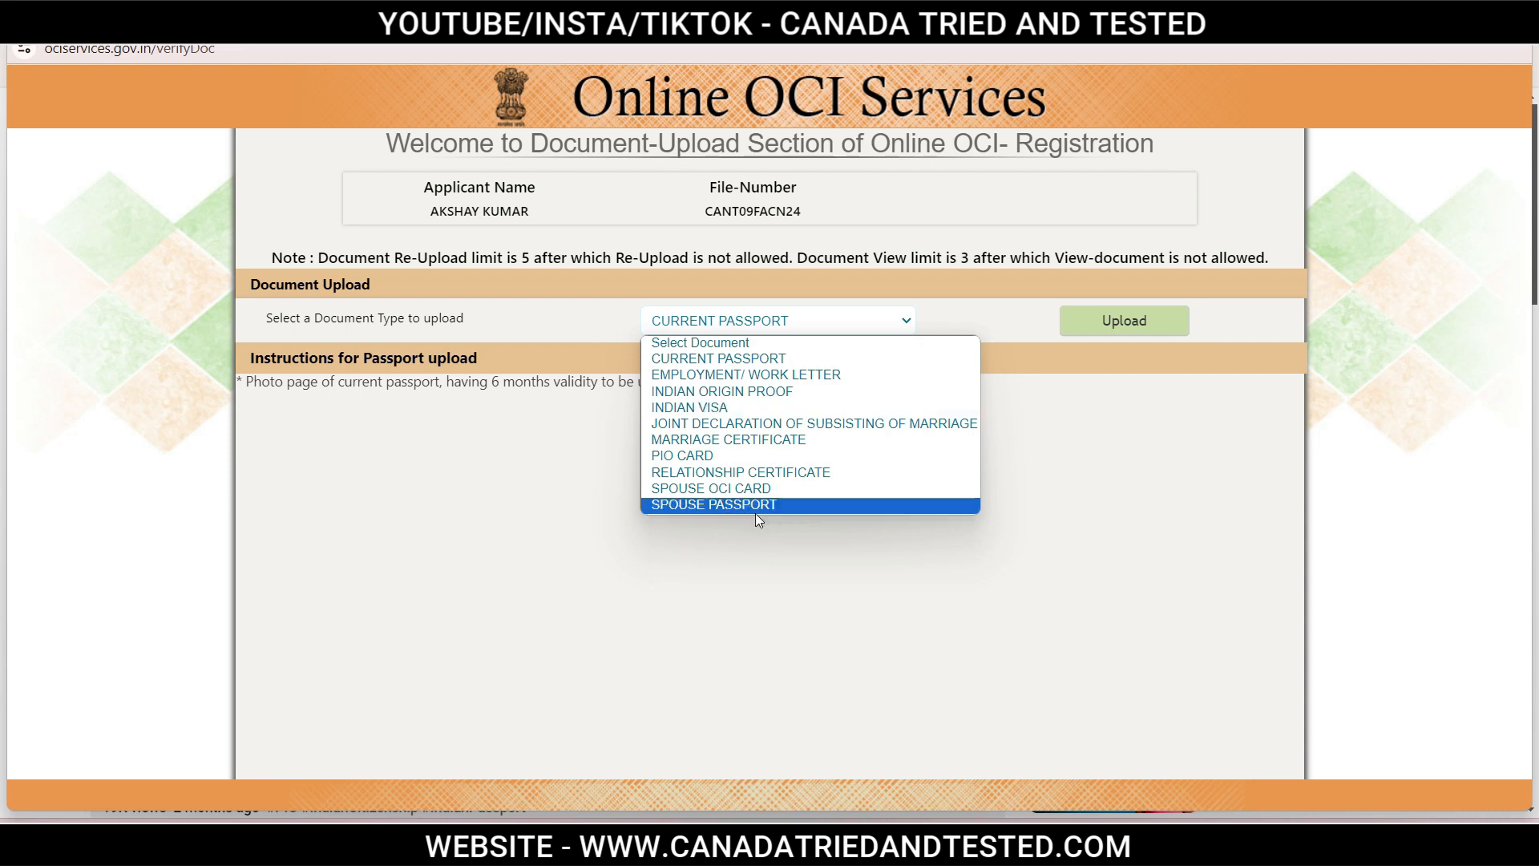
# Open the Current Passport upload dialog and point out its 1000KB limit and PDF-only format.
pyautogui.click(1031, 482)
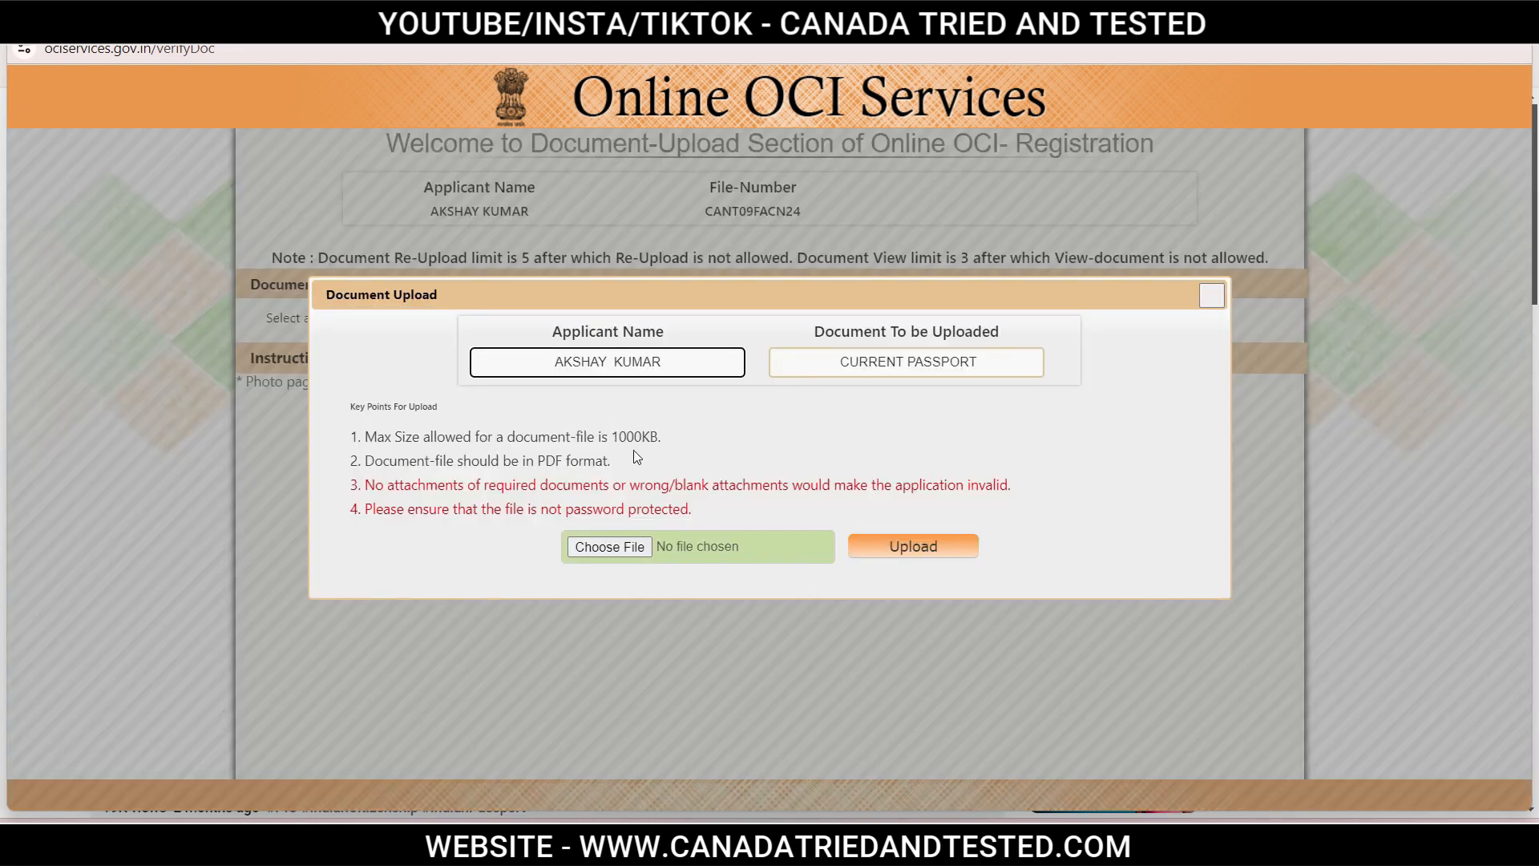
pyautogui.moveTo(614, 437); pyautogui.dragTo(663, 444)
pyautogui.click(577, 460)
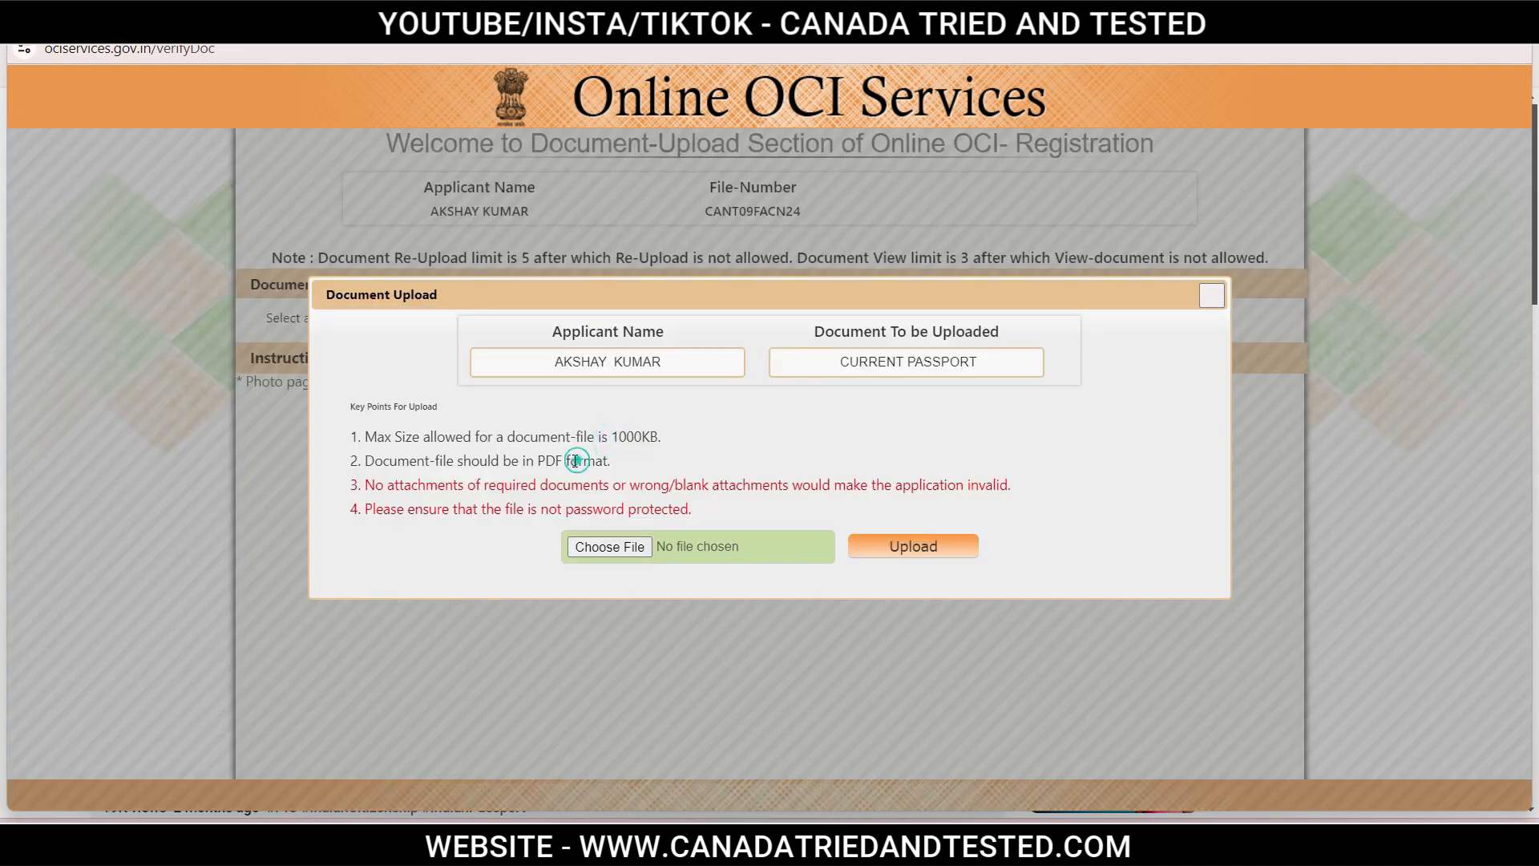
pyautogui.moveTo(537, 460); pyautogui.dragTo(614, 467)
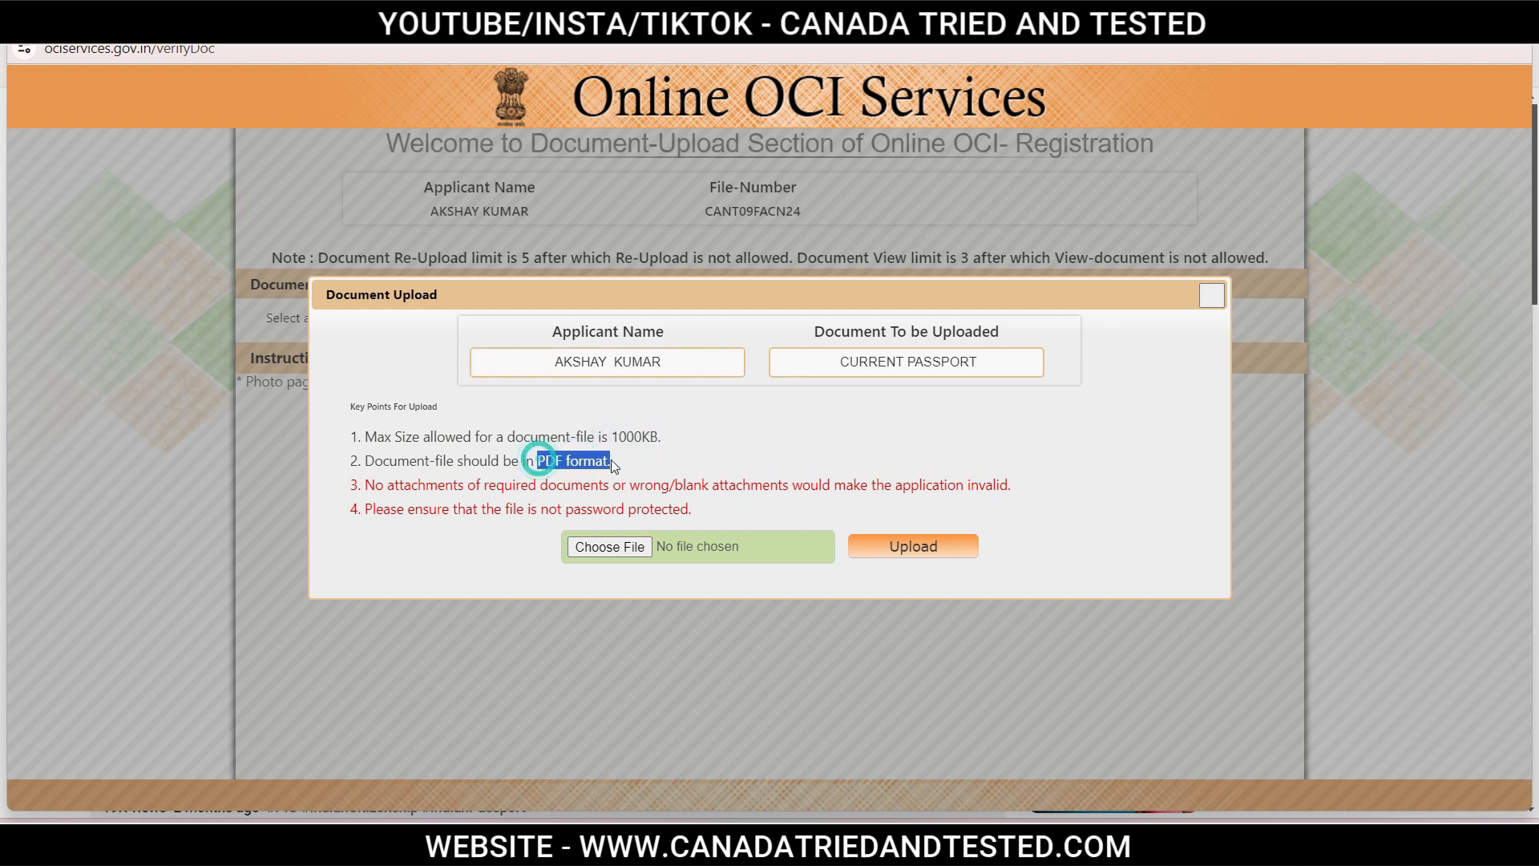
pyautogui.click(685, 458)
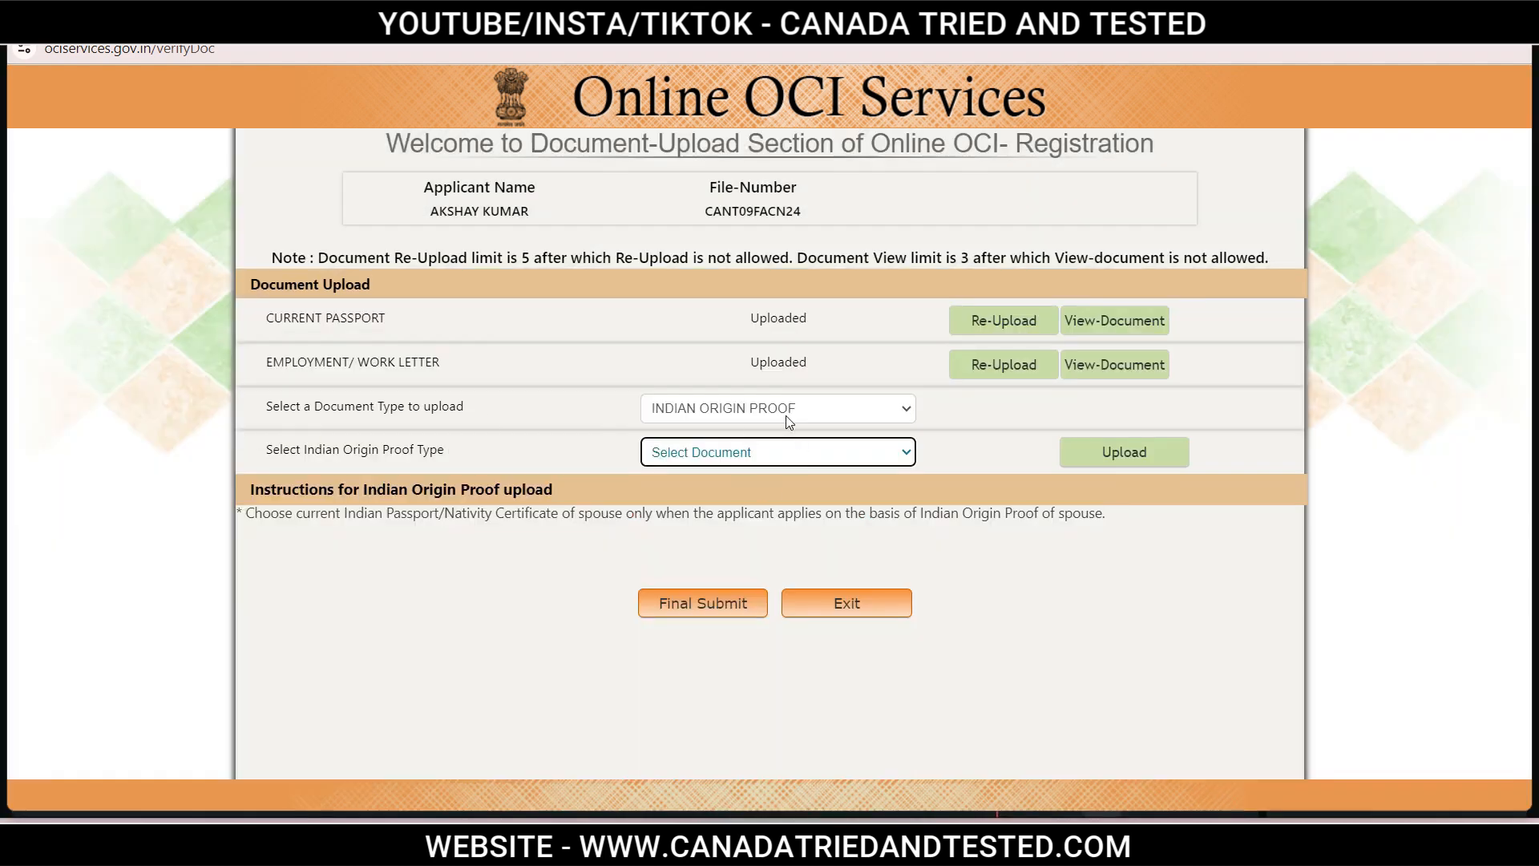
# Open the document type list to pick Indian Origin Proof.
pyautogui.click(766, 454)
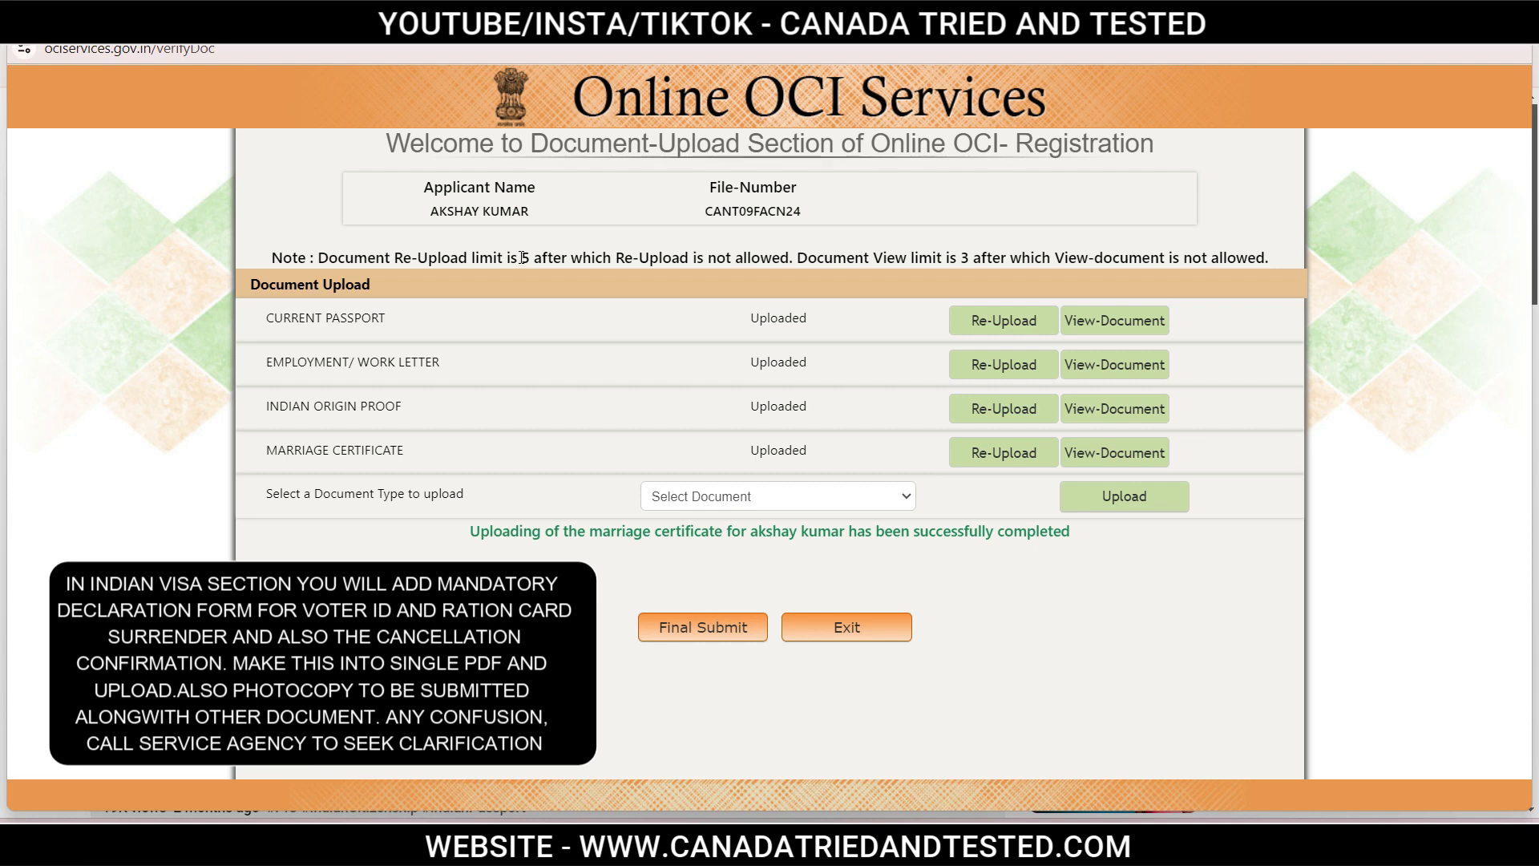
# Final-submit the application, then generate and open the registration form PDF.
pyautogui.moveTo(521, 257); pyautogui.dragTo(592, 257)
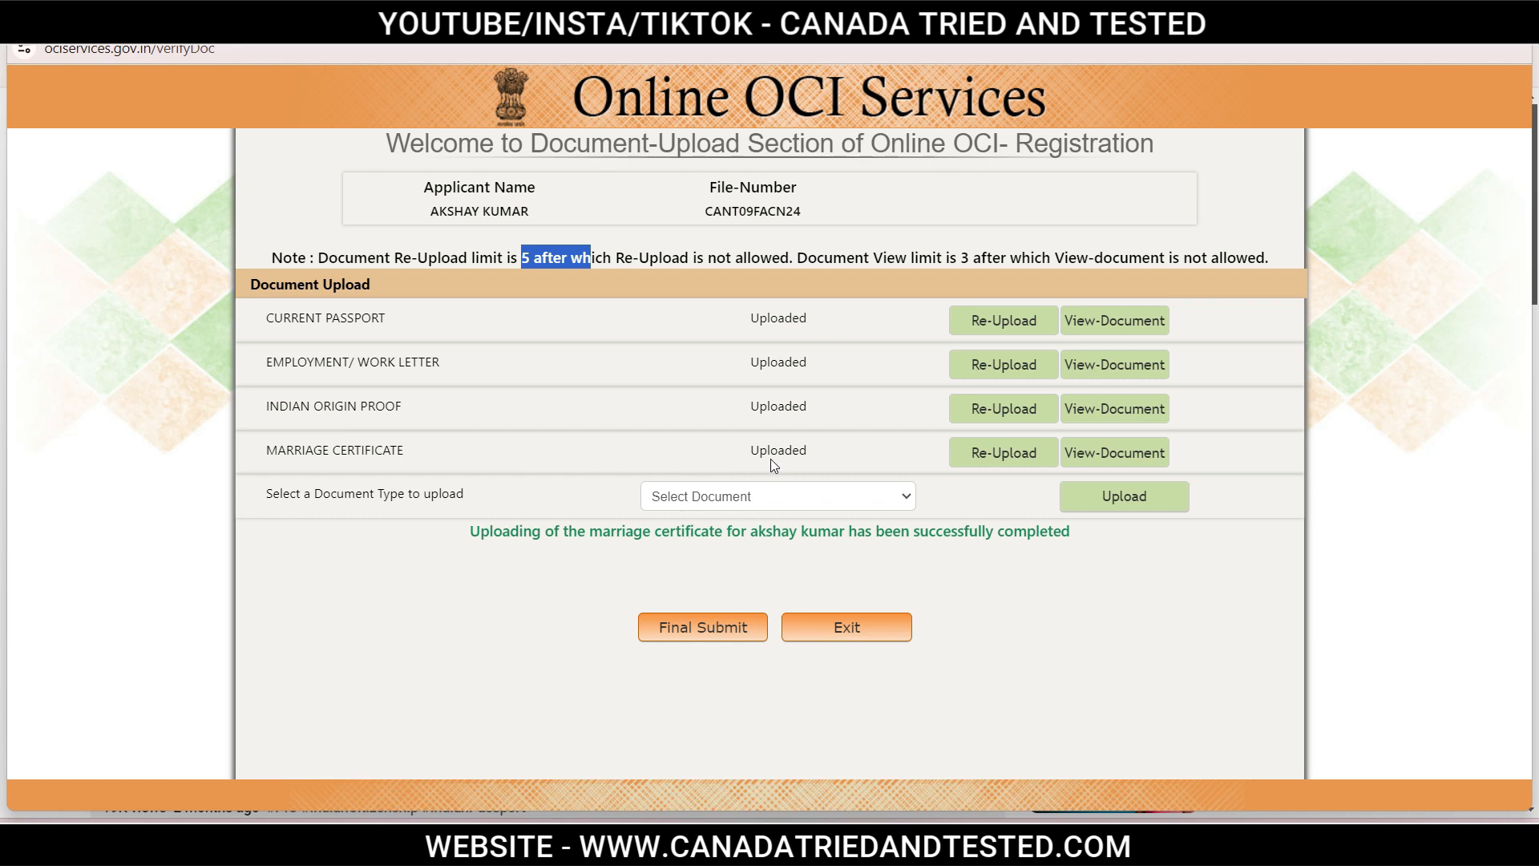
pyautogui.click(702, 635)
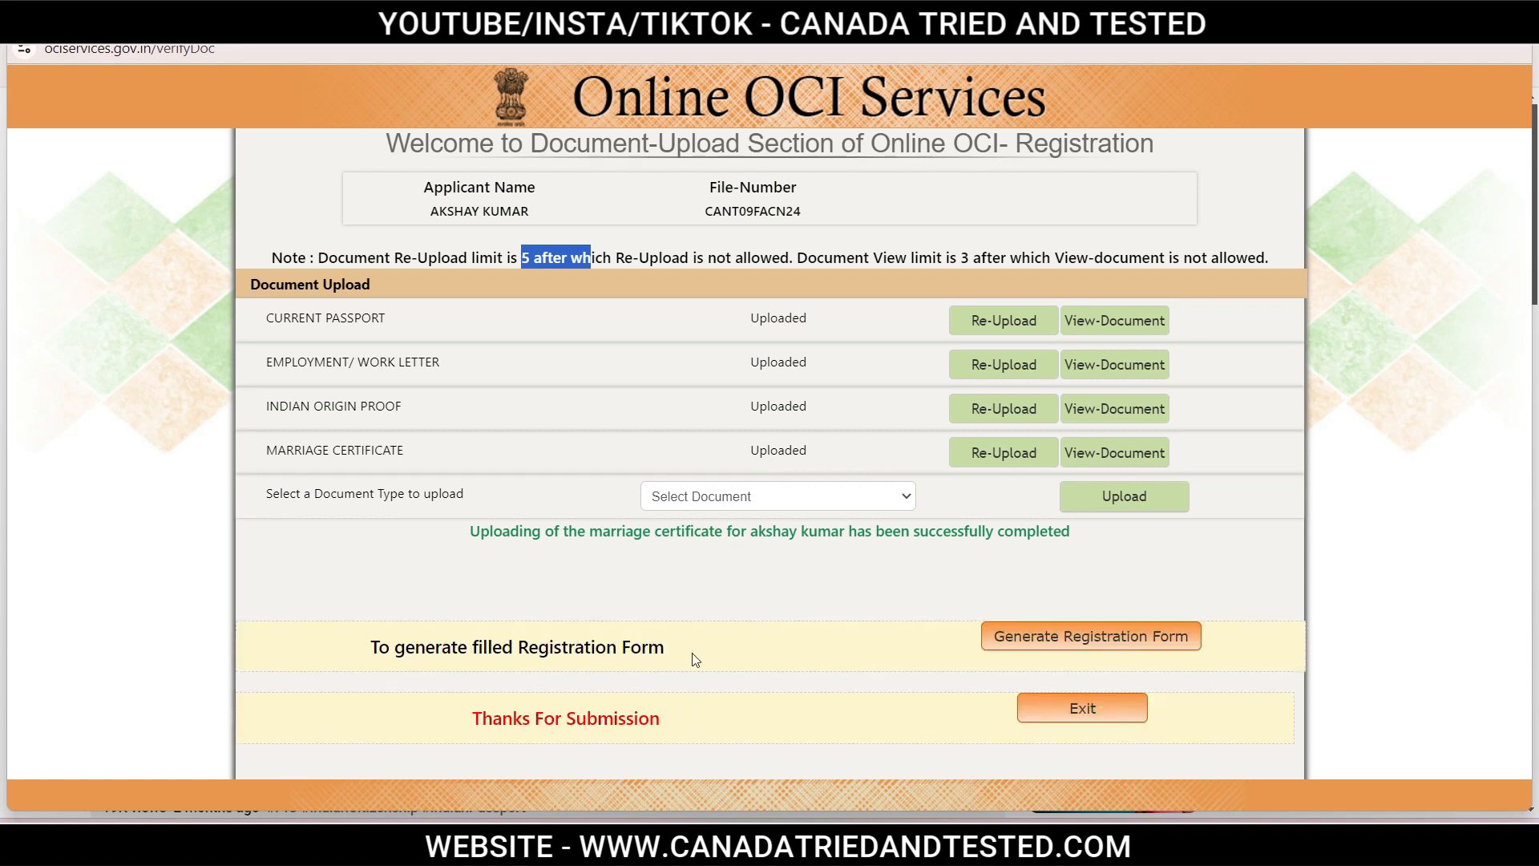
pyautogui.click(1142, 641)
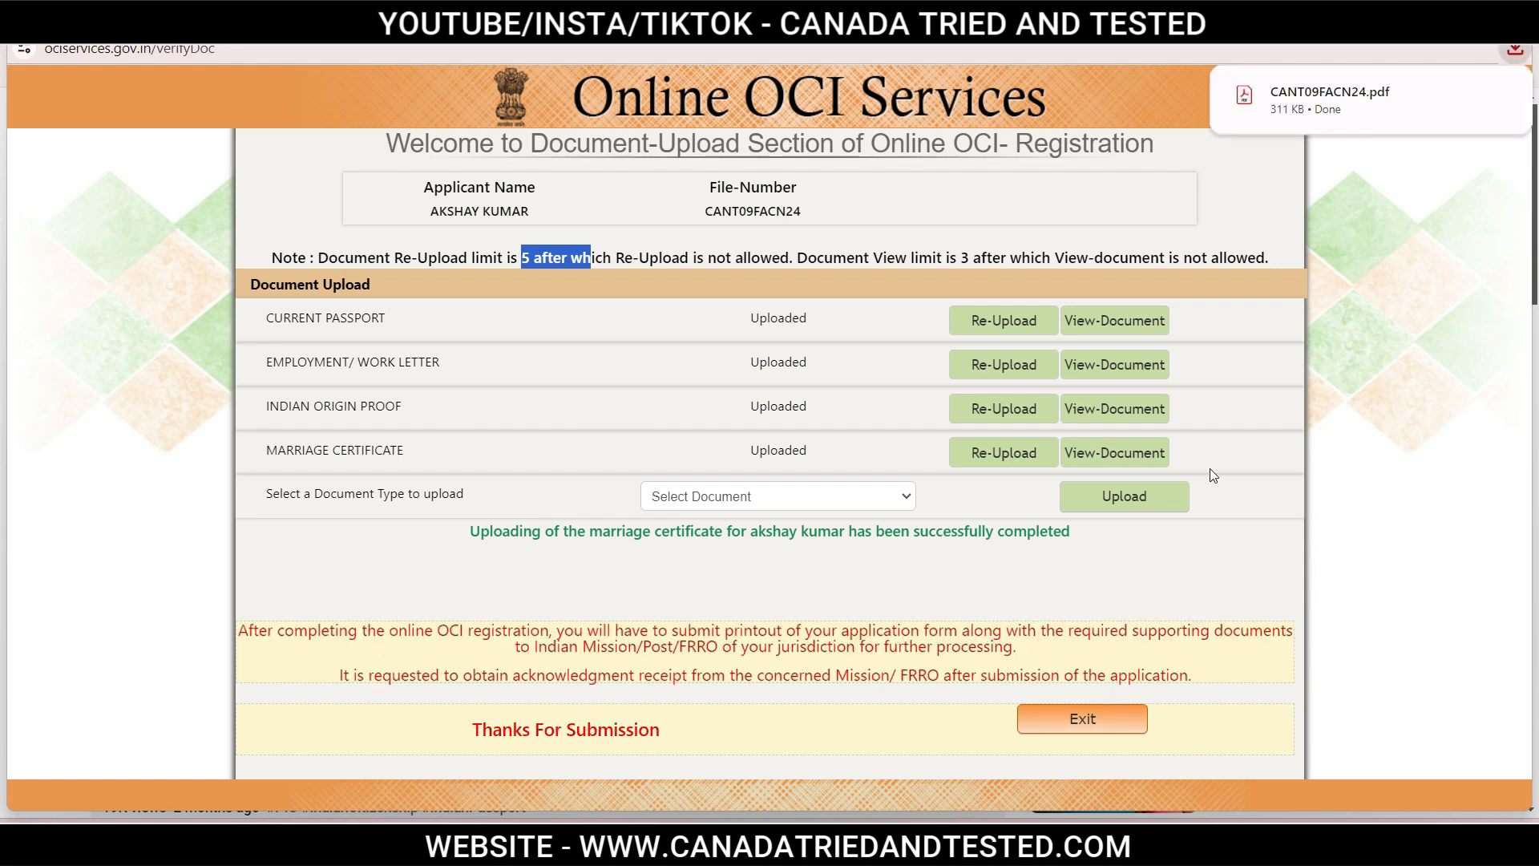
pyautogui.click(1330, 112)
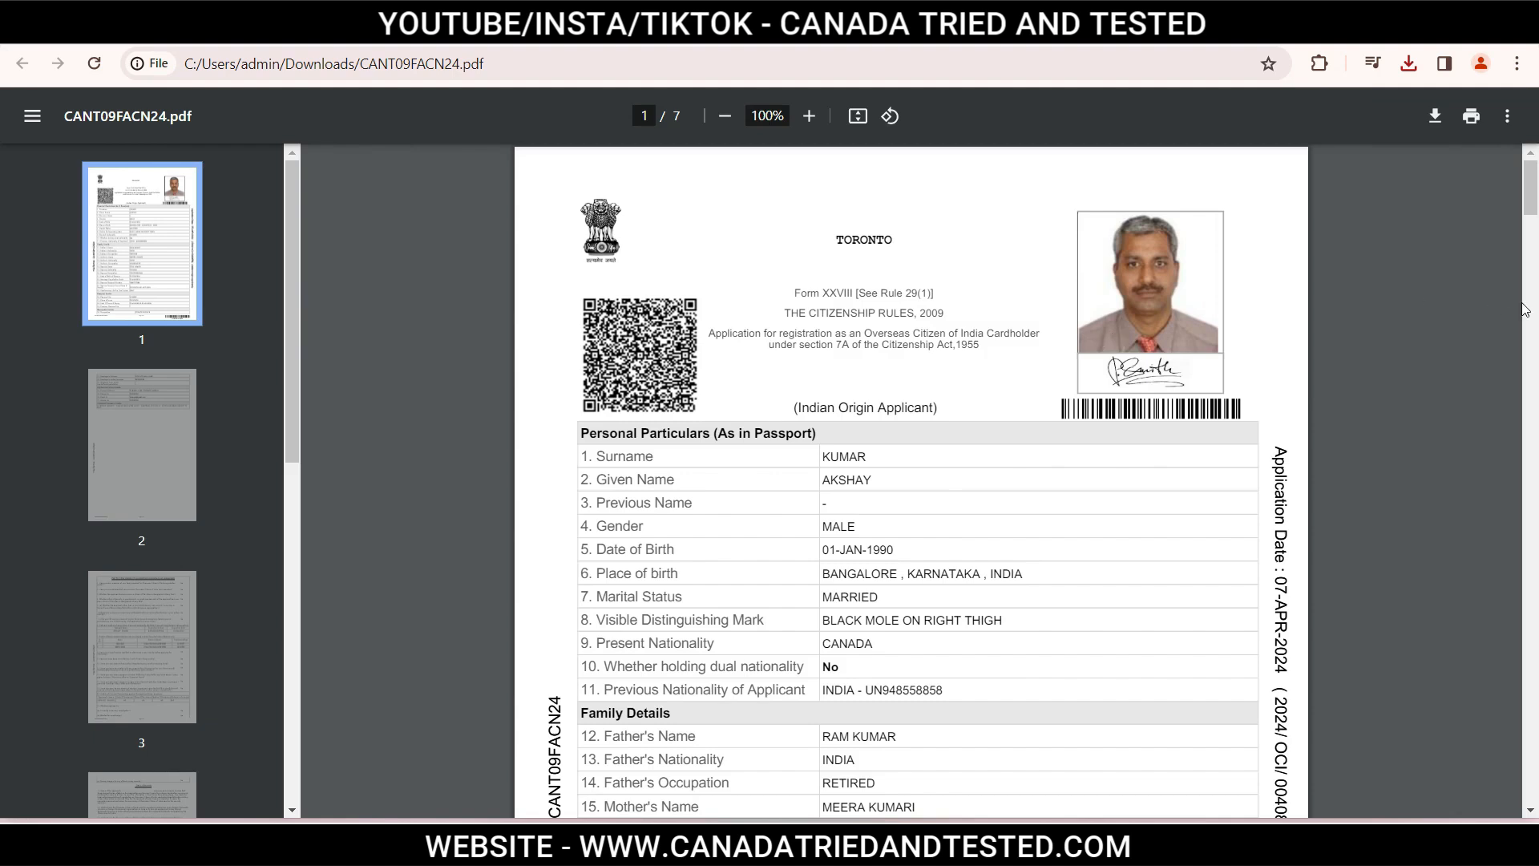
# Scroll through the generated registration form PDF.
pyautogui.moveTo(1528, 211)
pyautogui.mouseDown()
pyautogui.moveTo(1534, 314)
pyautogui.moveTo(1531, 198)
pyautogui.mouseUp()
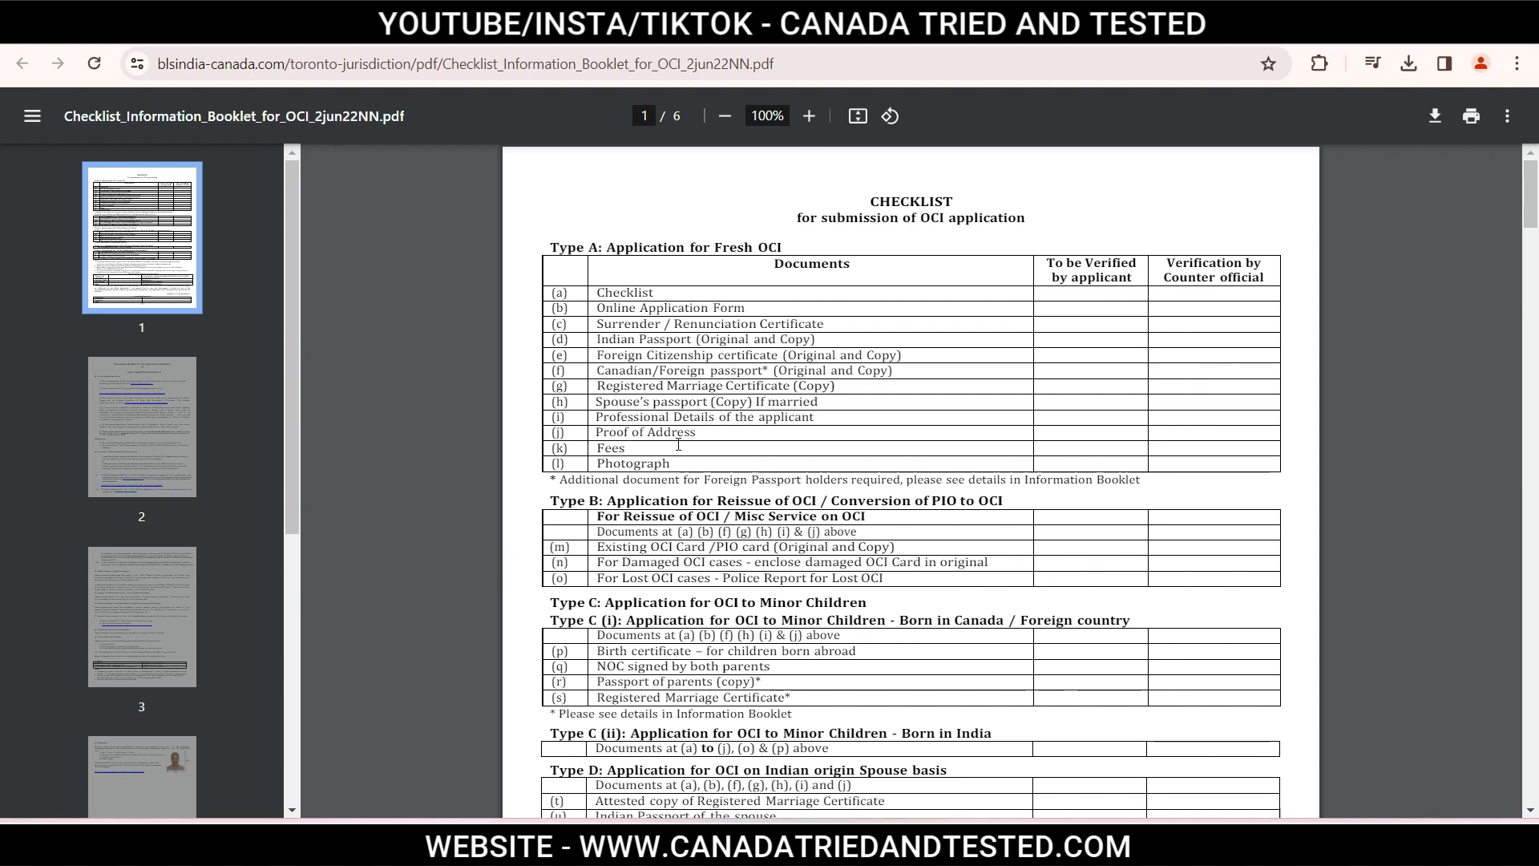
# Highlight the booklet's proof-of-address requirements, noting utility bills must be recent.
pyautogui.moveTo(573, 481); pyautogui.dragTo(1175, 572)
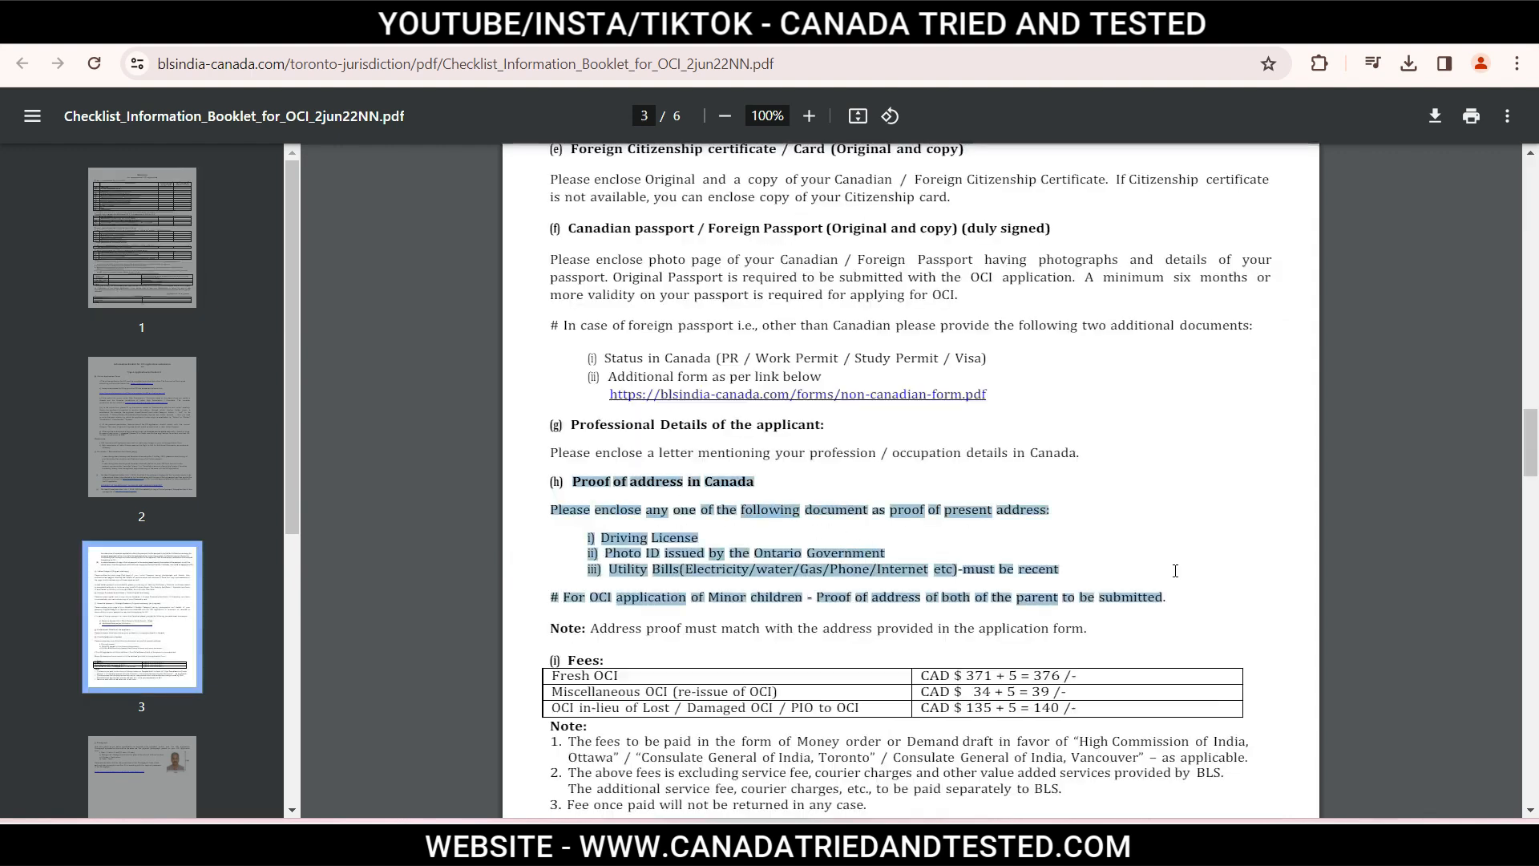
pyautogui.click(933, 487)
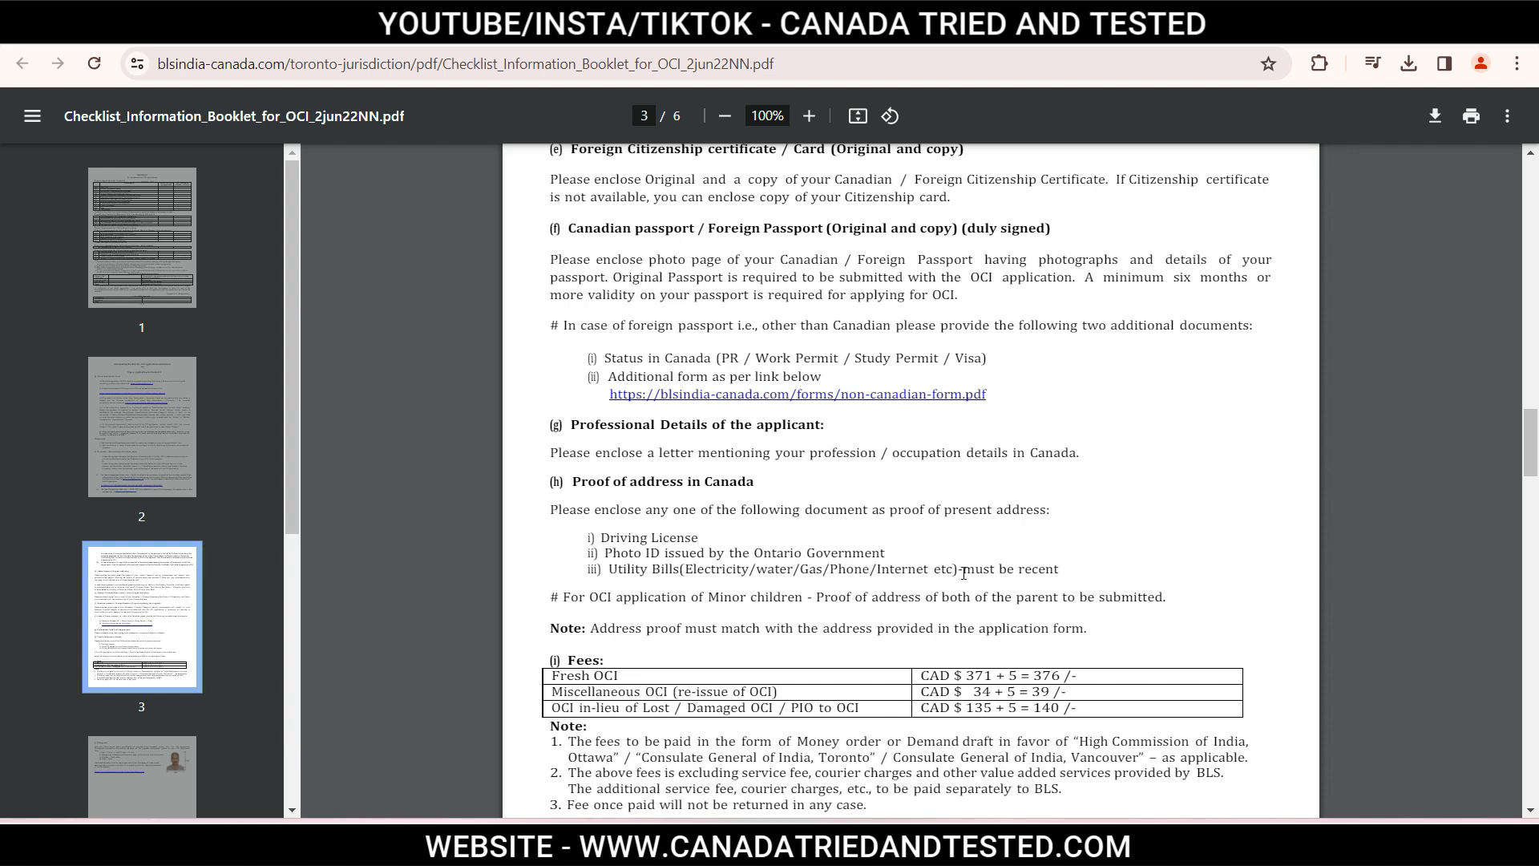
pyautogui.moveTo(968, 569); pyautogui.dragTo(1066, 566)
pyautogui.click(1079, 570)
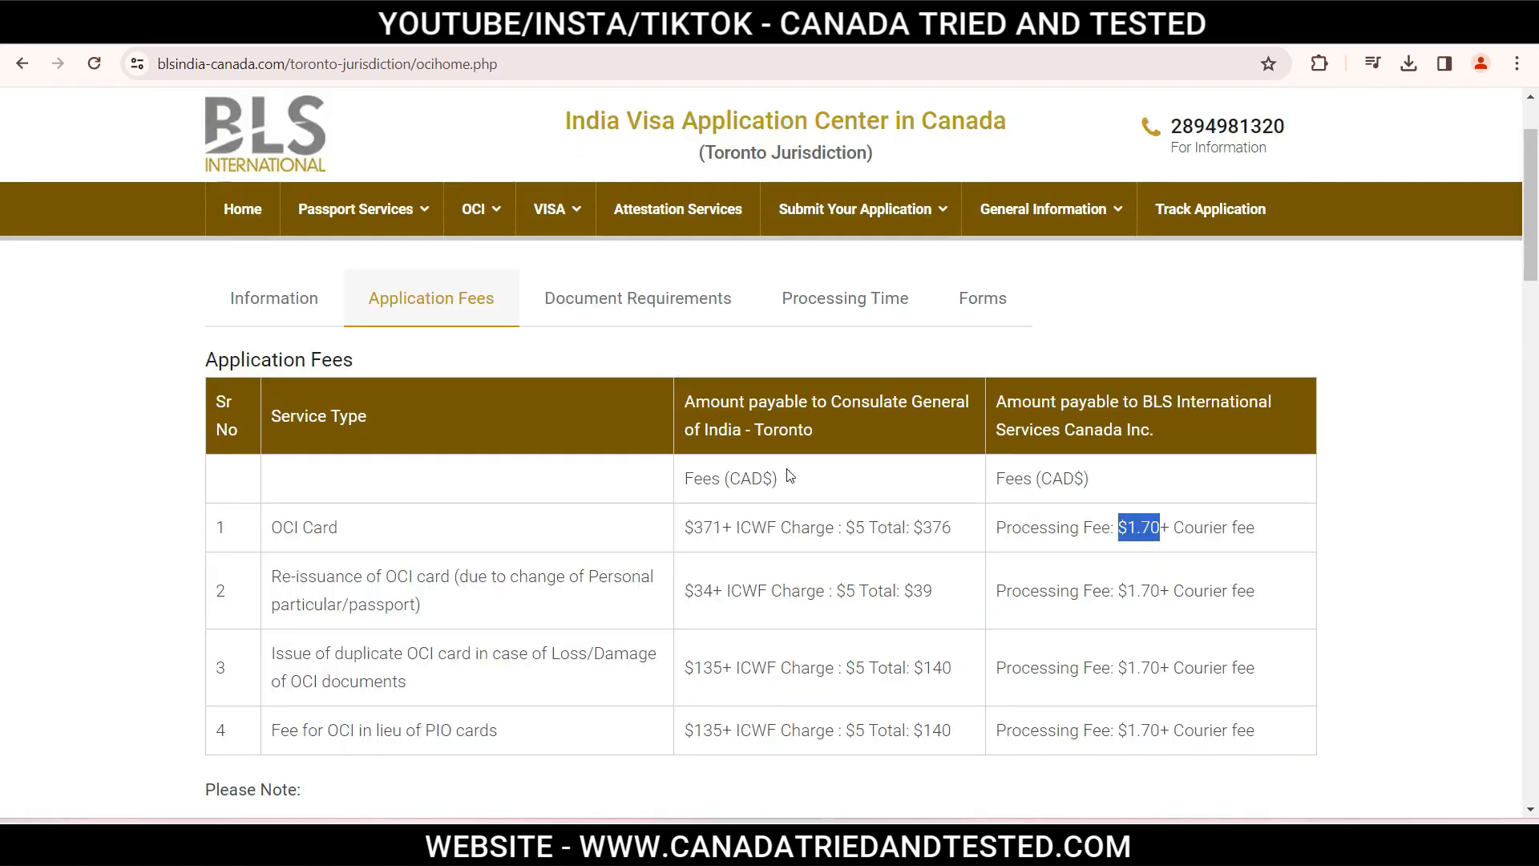
# Highlight the Consulate General of India - Toronto heading and the $376 OCI Card total fee.
pyautogui.moveTo(834, 396); pyautogui.dragTo(841, 431)
pyautogui.click(842, 430)
pyautogui.moveTo(918, 532); pyautogui.dragTo(953, 532)
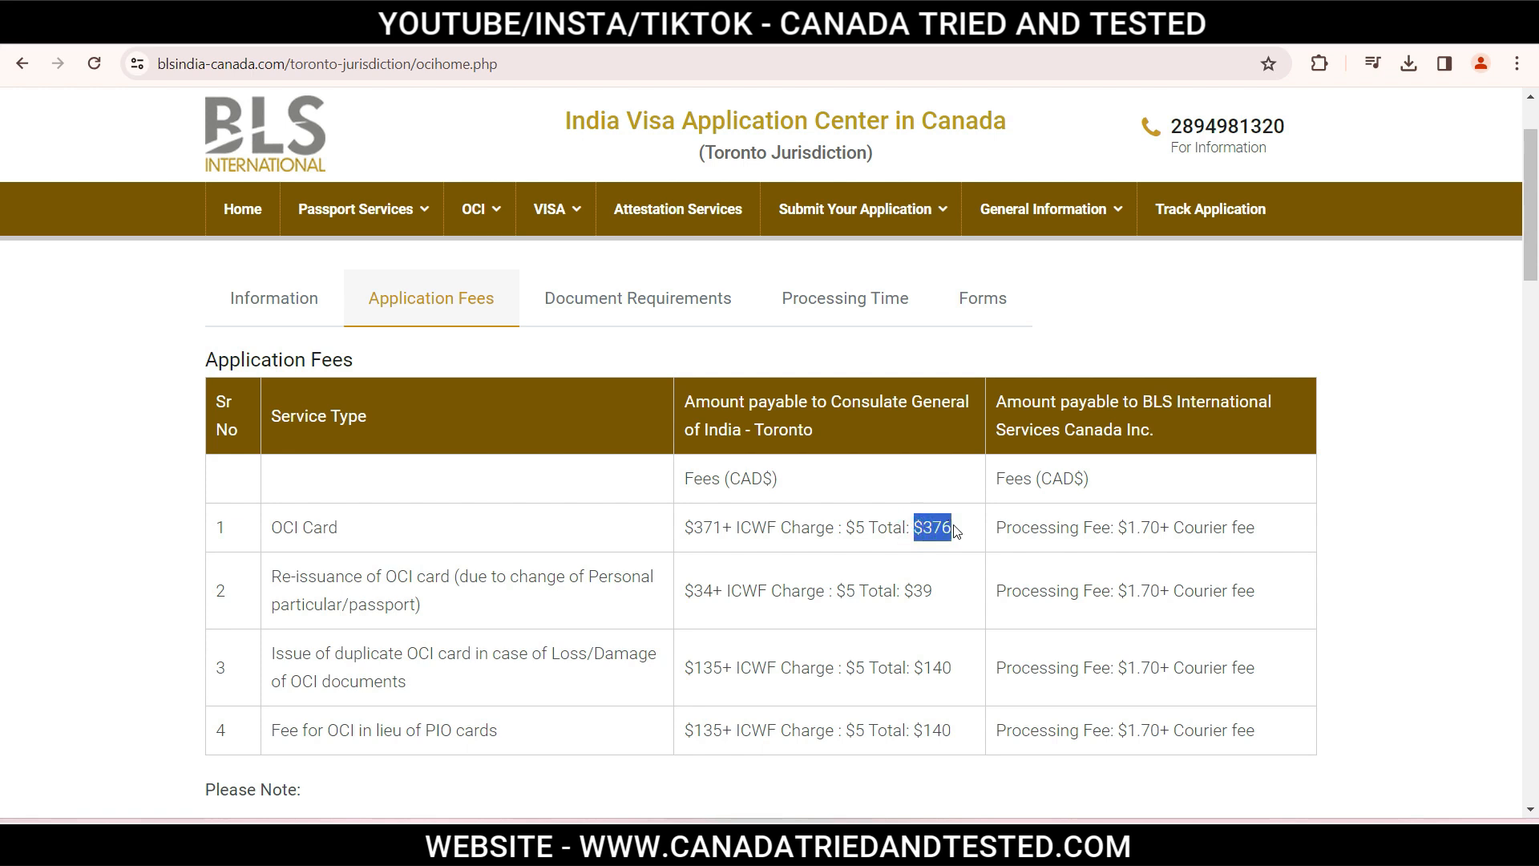
pyautogui.click(954, 531)
pyautogui.moveTo(1533, 224); pyautogui.dragTo(1533, 227)
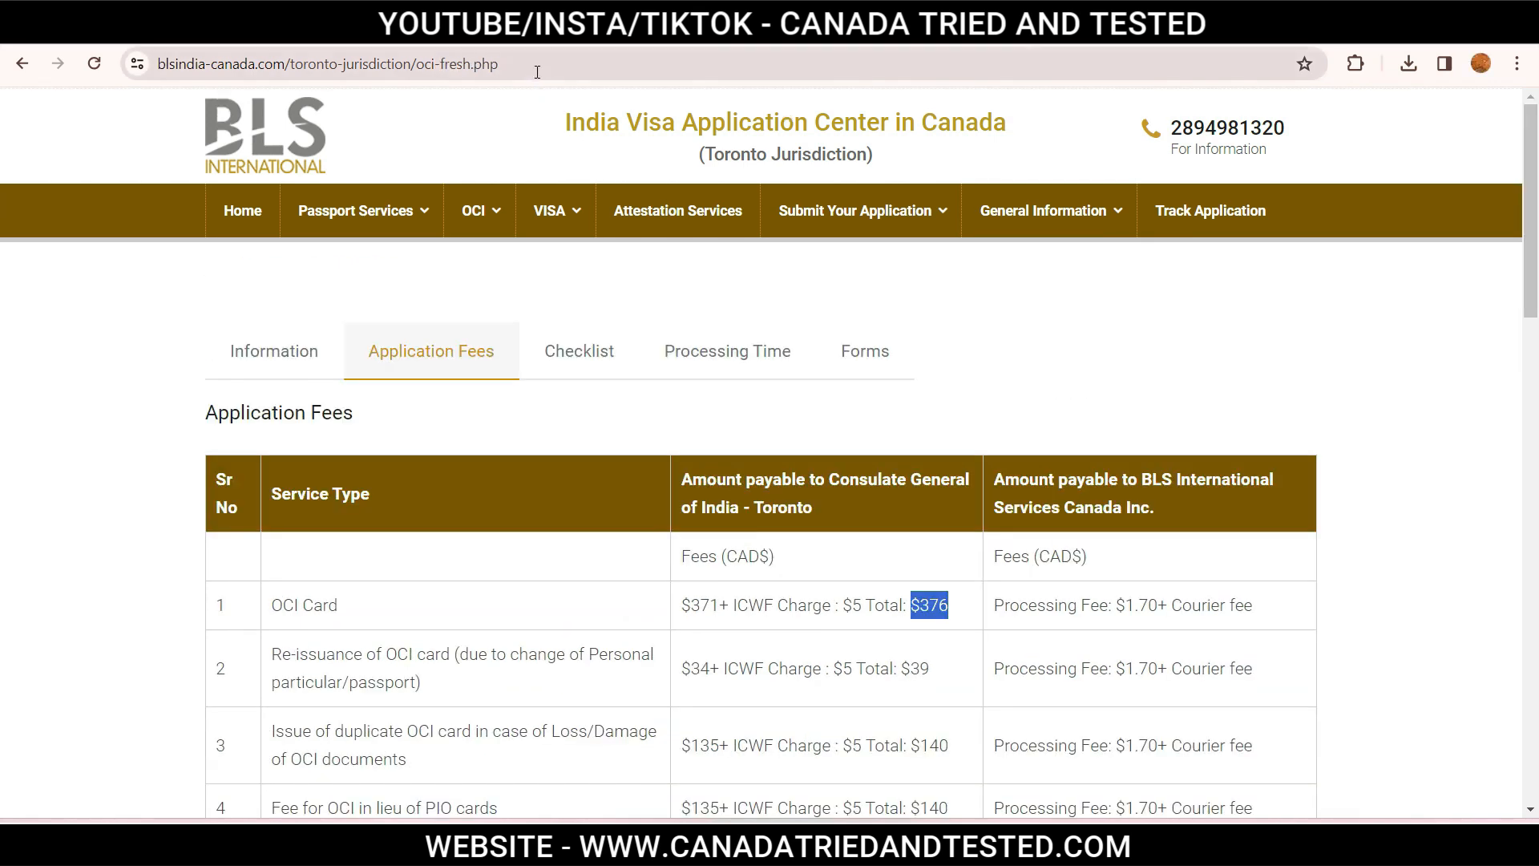
pyautogui.click(533, 65)
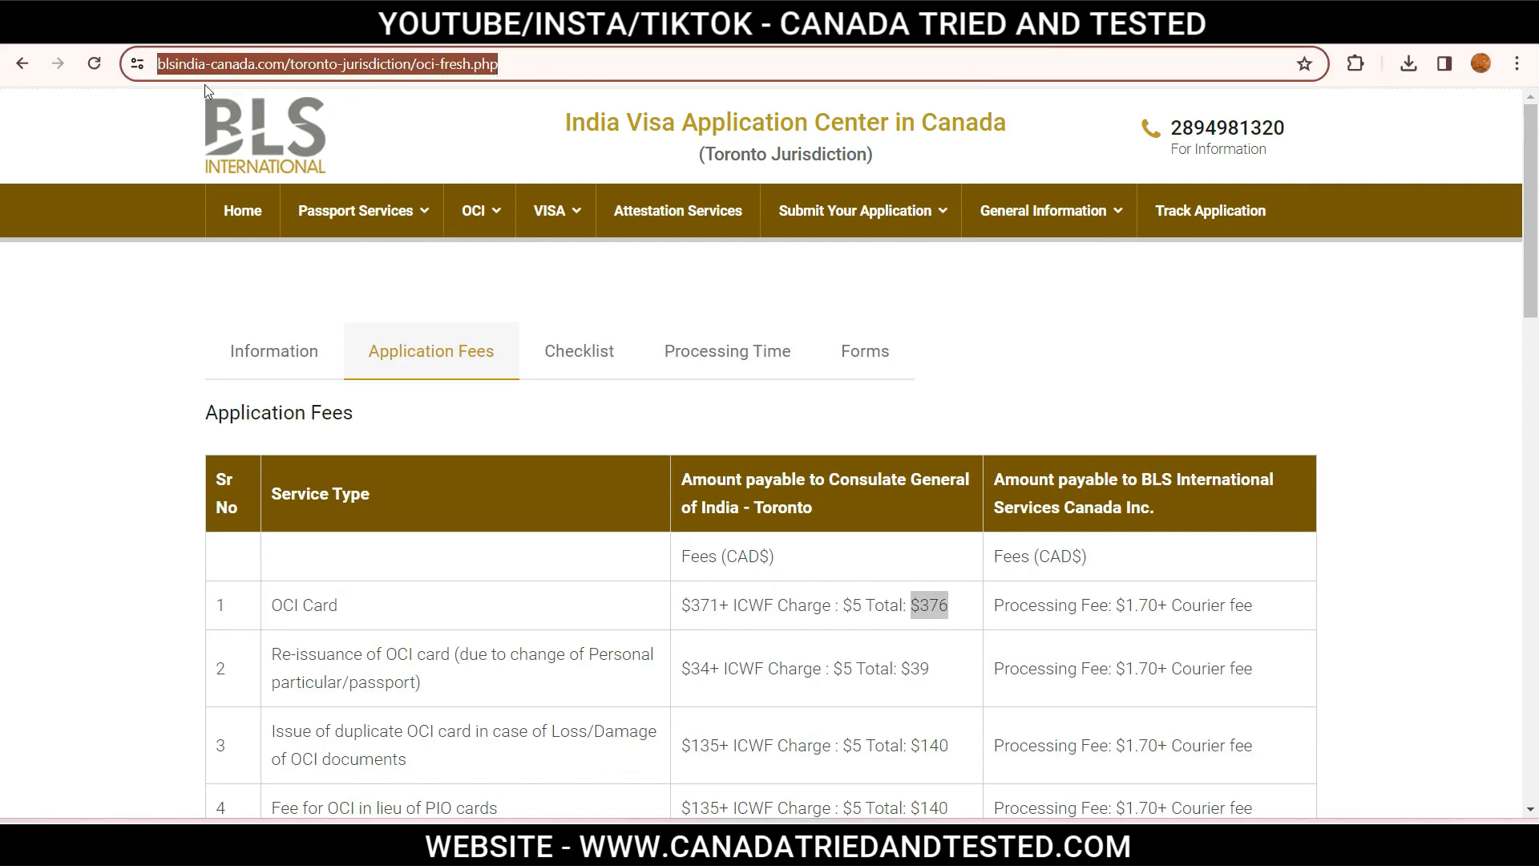
# Highlight the payee headings Consulate General of India - Toronto and BLS International Services Canada Inc.
pyautogui.moveTo(481, 215)
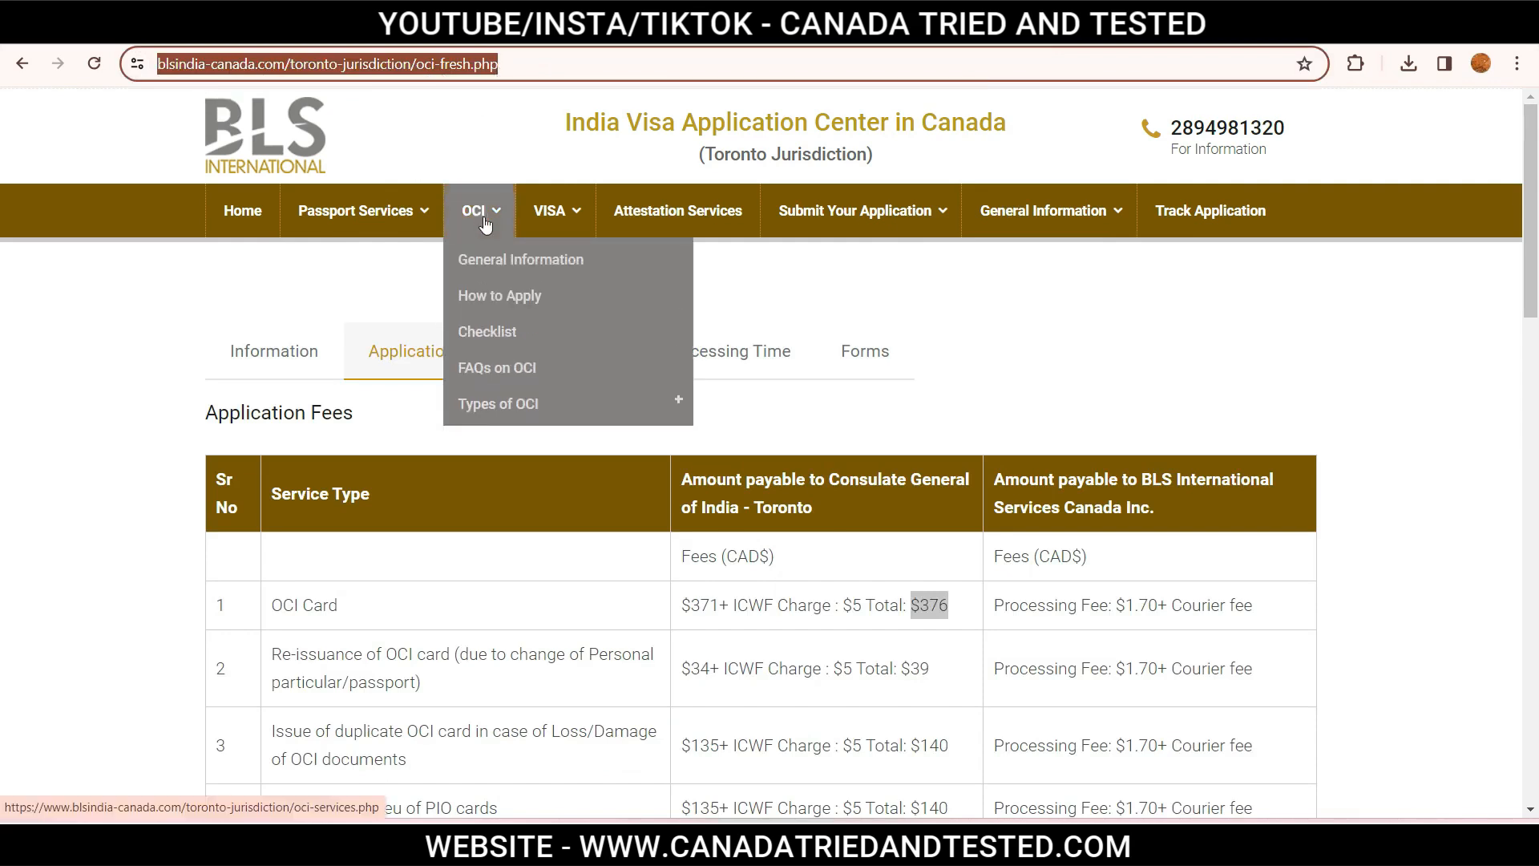
pyautogui.moveTo(537, 409)
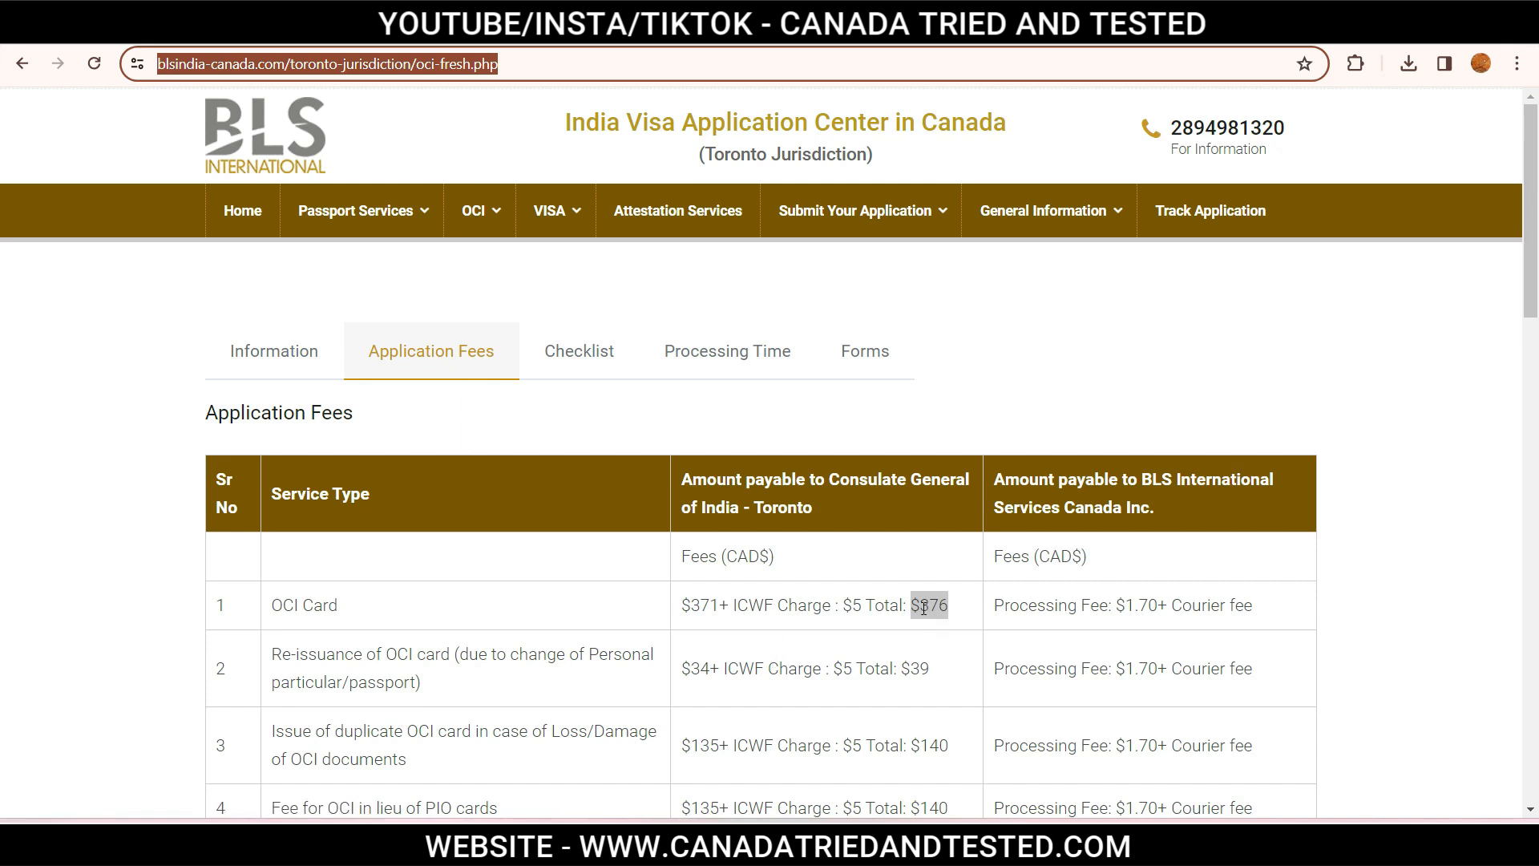
pyautogui.click(831, 485)
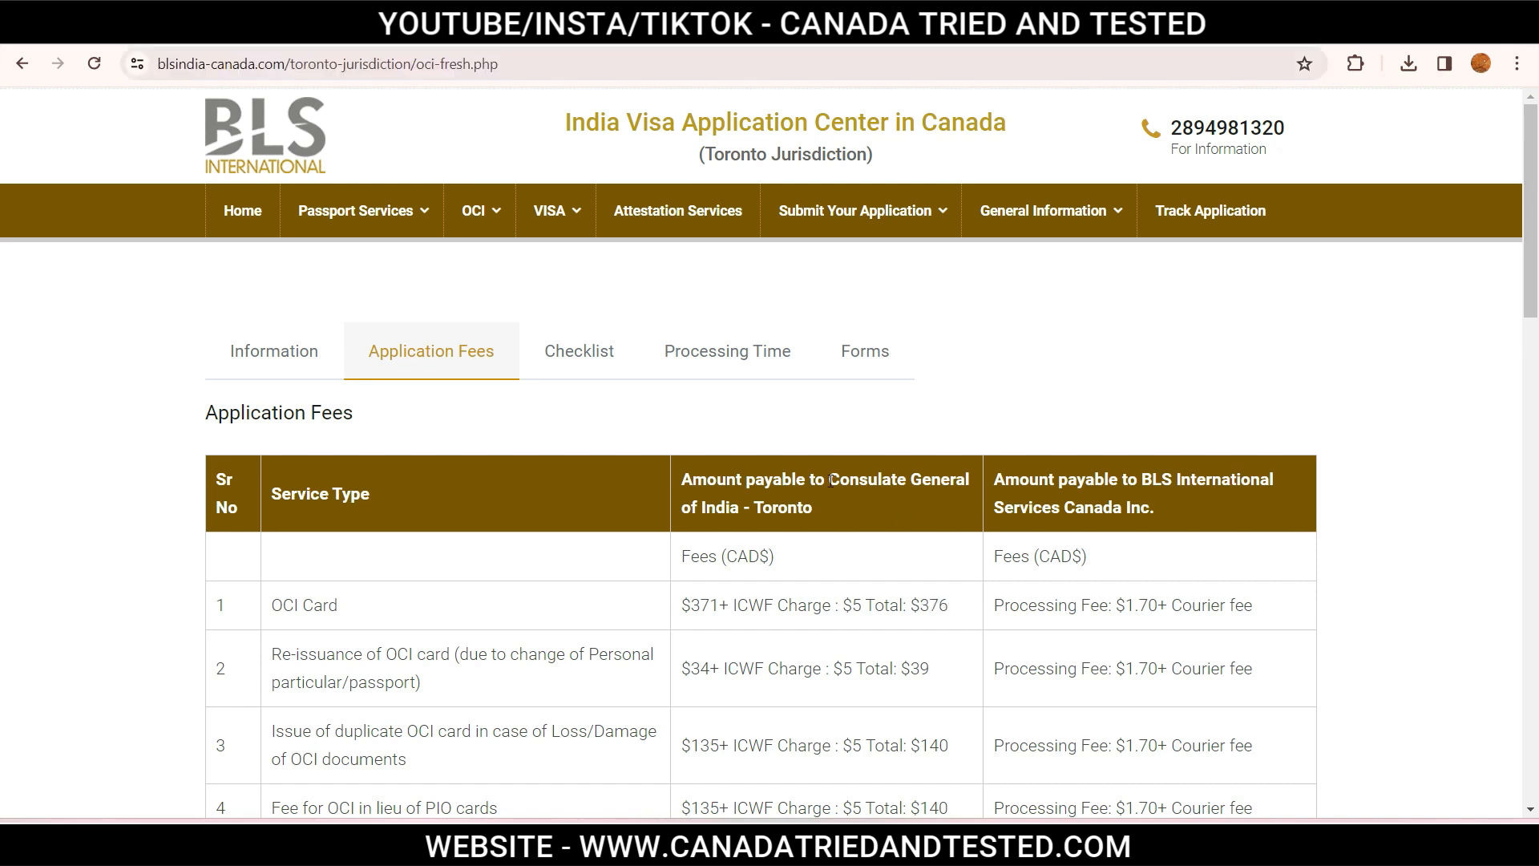
pyautogui.moveTo(833, 486); pyautogui.dragTo(838, 505)
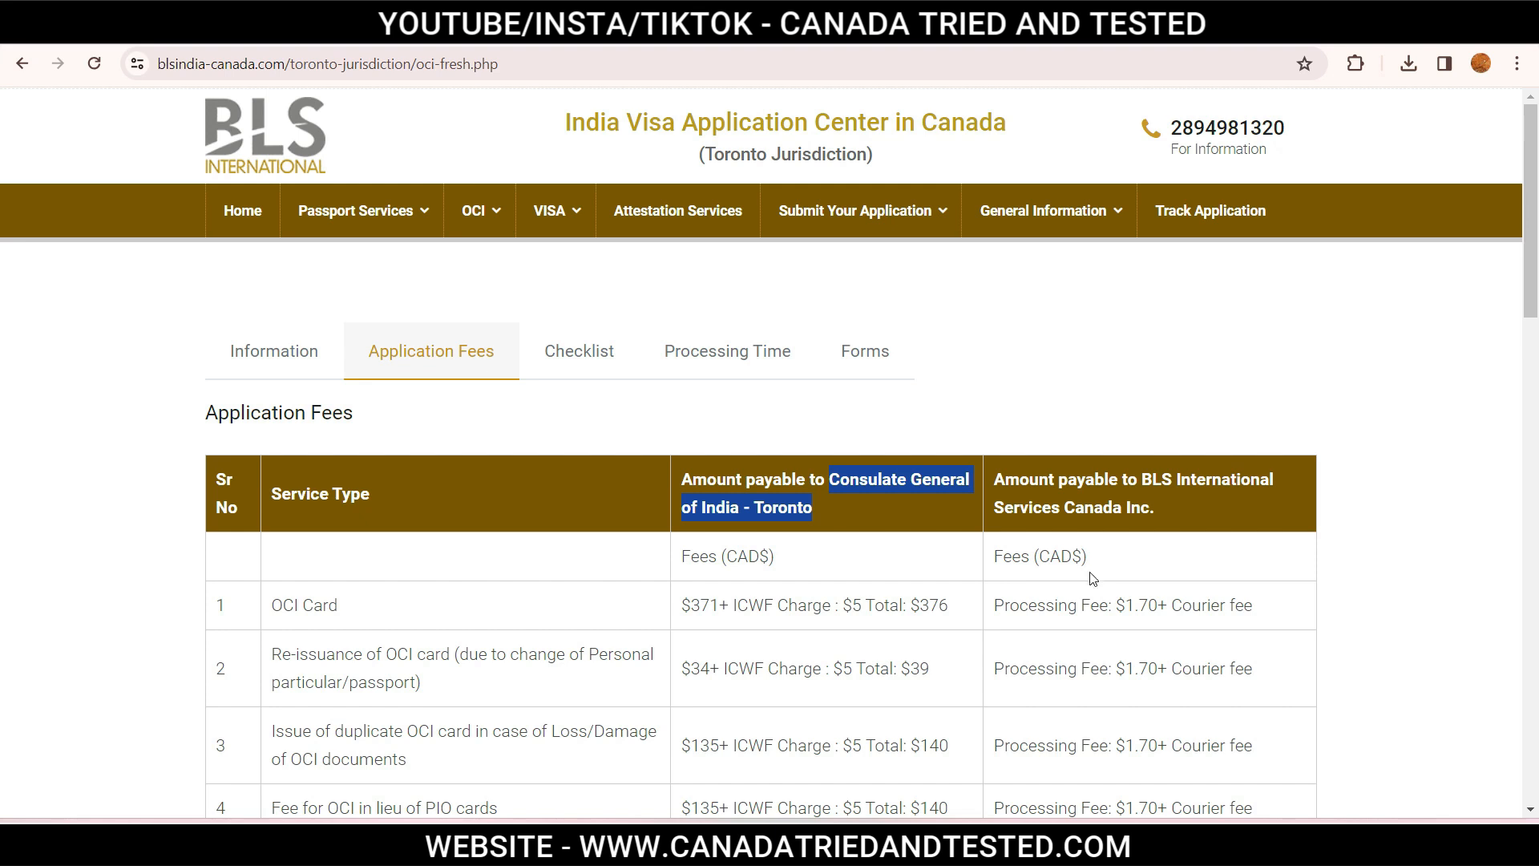
pyautogui.moveTo(1141, 478); pyautogui.dragTo(1161, 500)
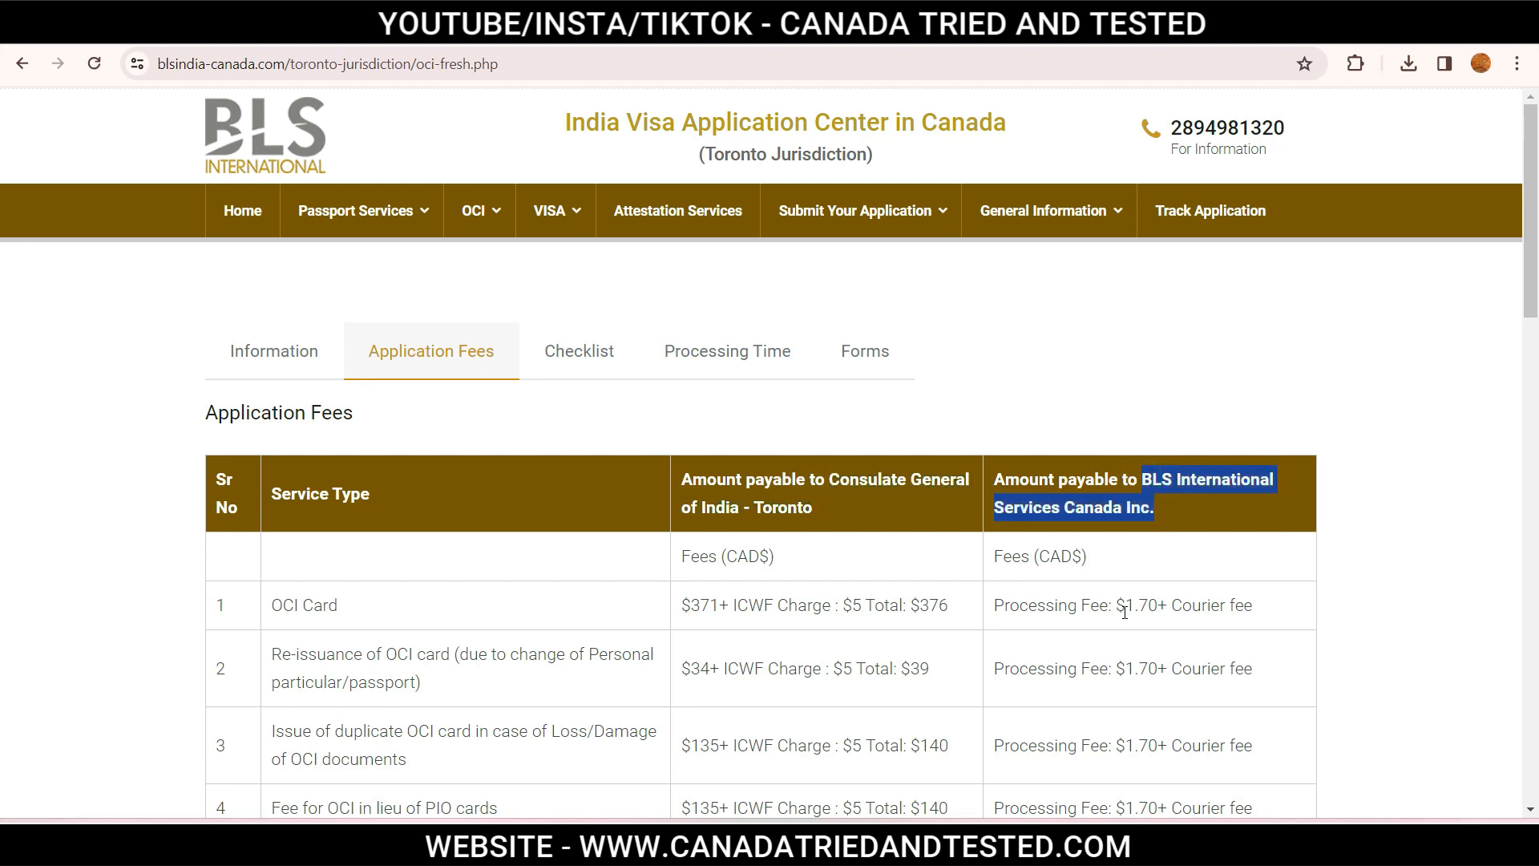
pyautogui.click(1151, 611)
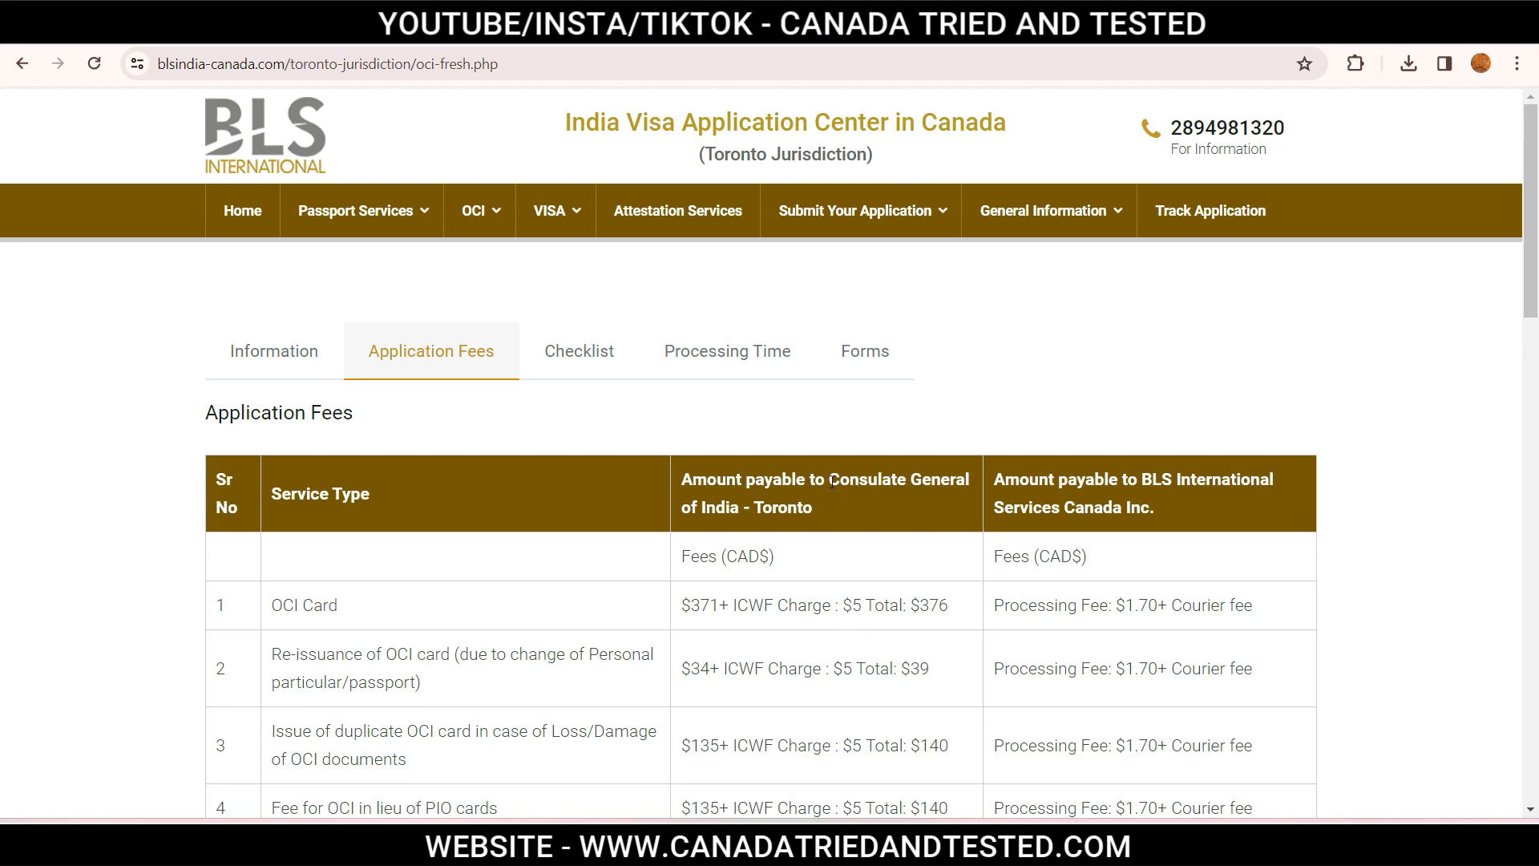
pyautogui.moveTo(830, 481); pyautogui.dragTo(846, 517)
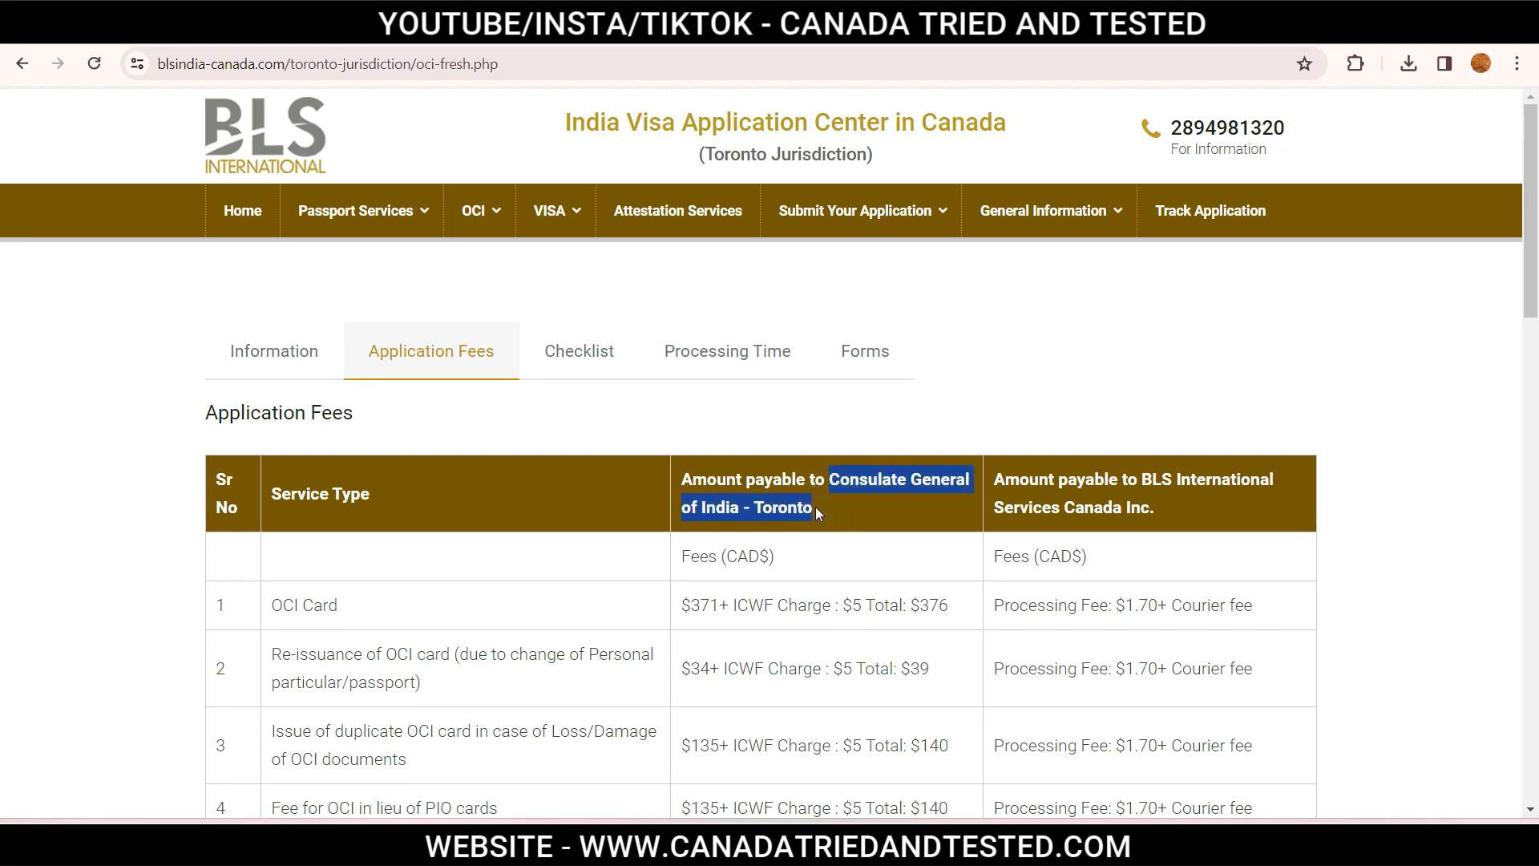
pyautogui.moveTo(1140, 478); pyautogui.dragTo(1162, 517)
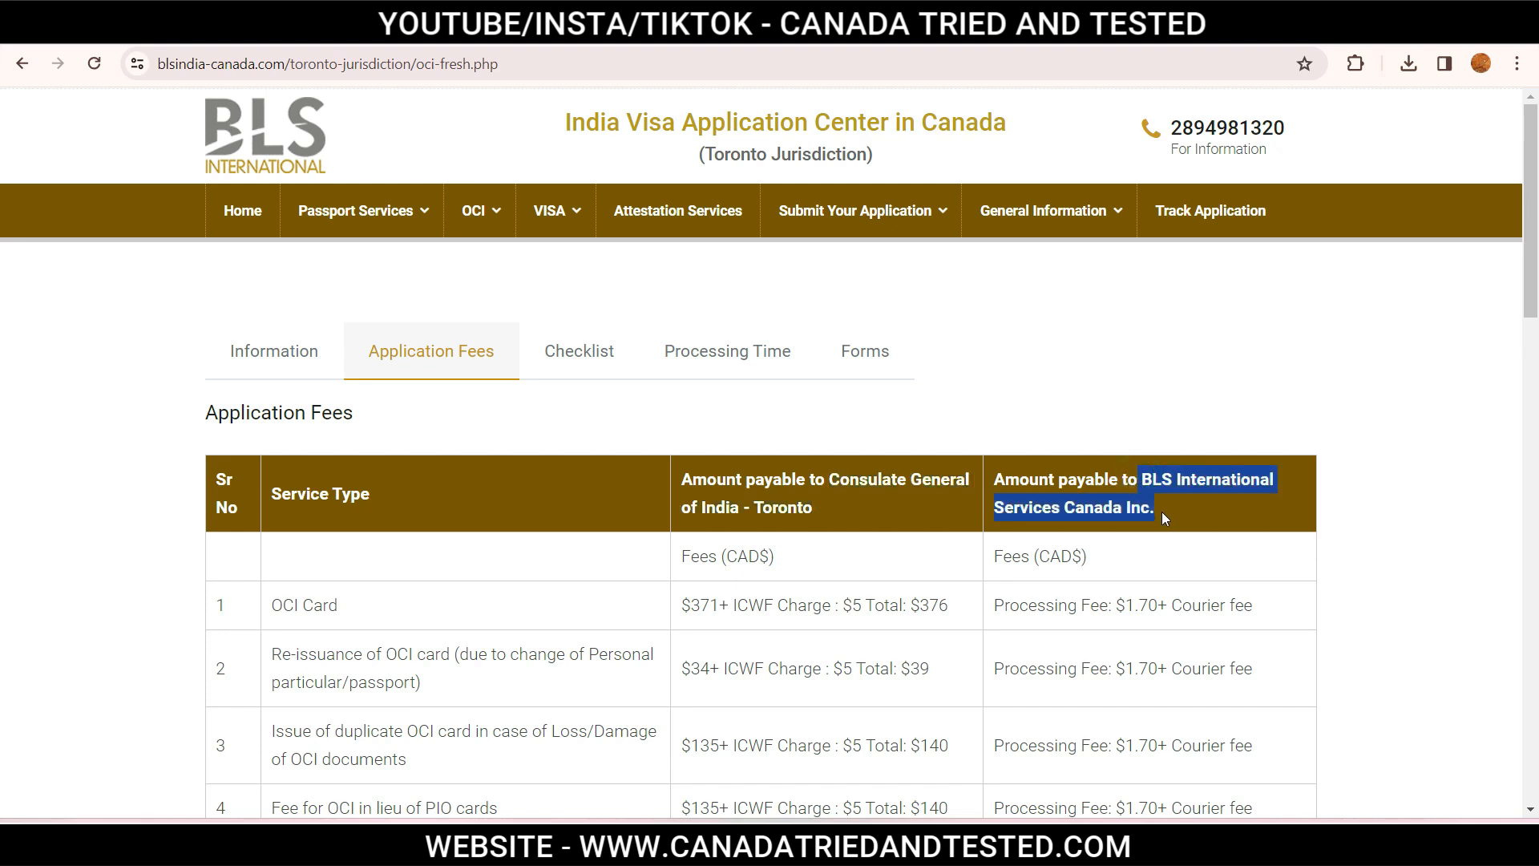
pyautogui.click(1156, 606)
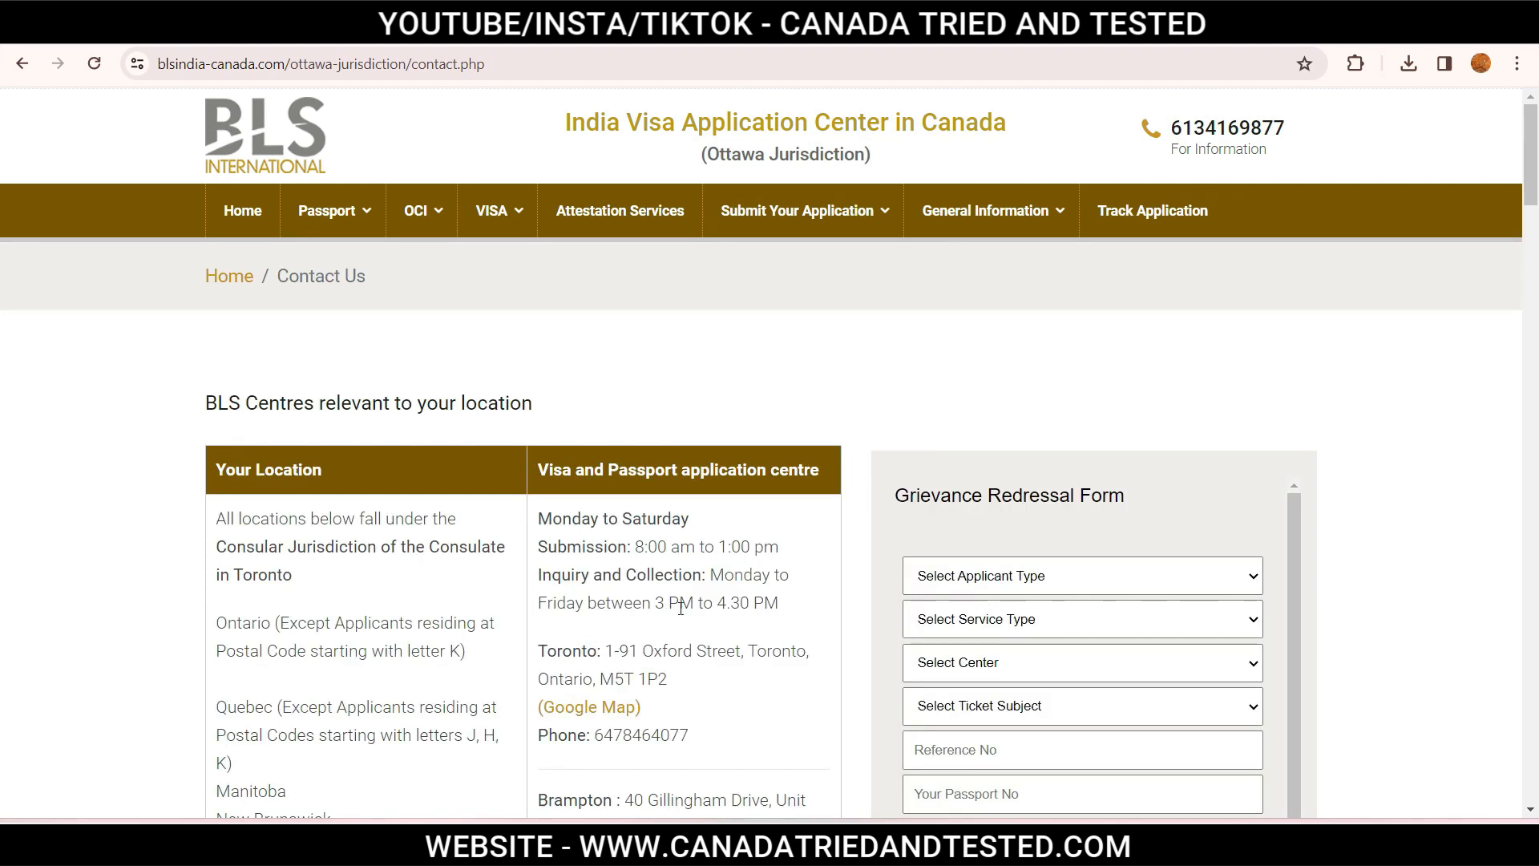
# Scroll down the Ottawa Contact Us page to the Toronto and Brampton centre addresses.
pyautogui.scroll(-3, 677, 625)
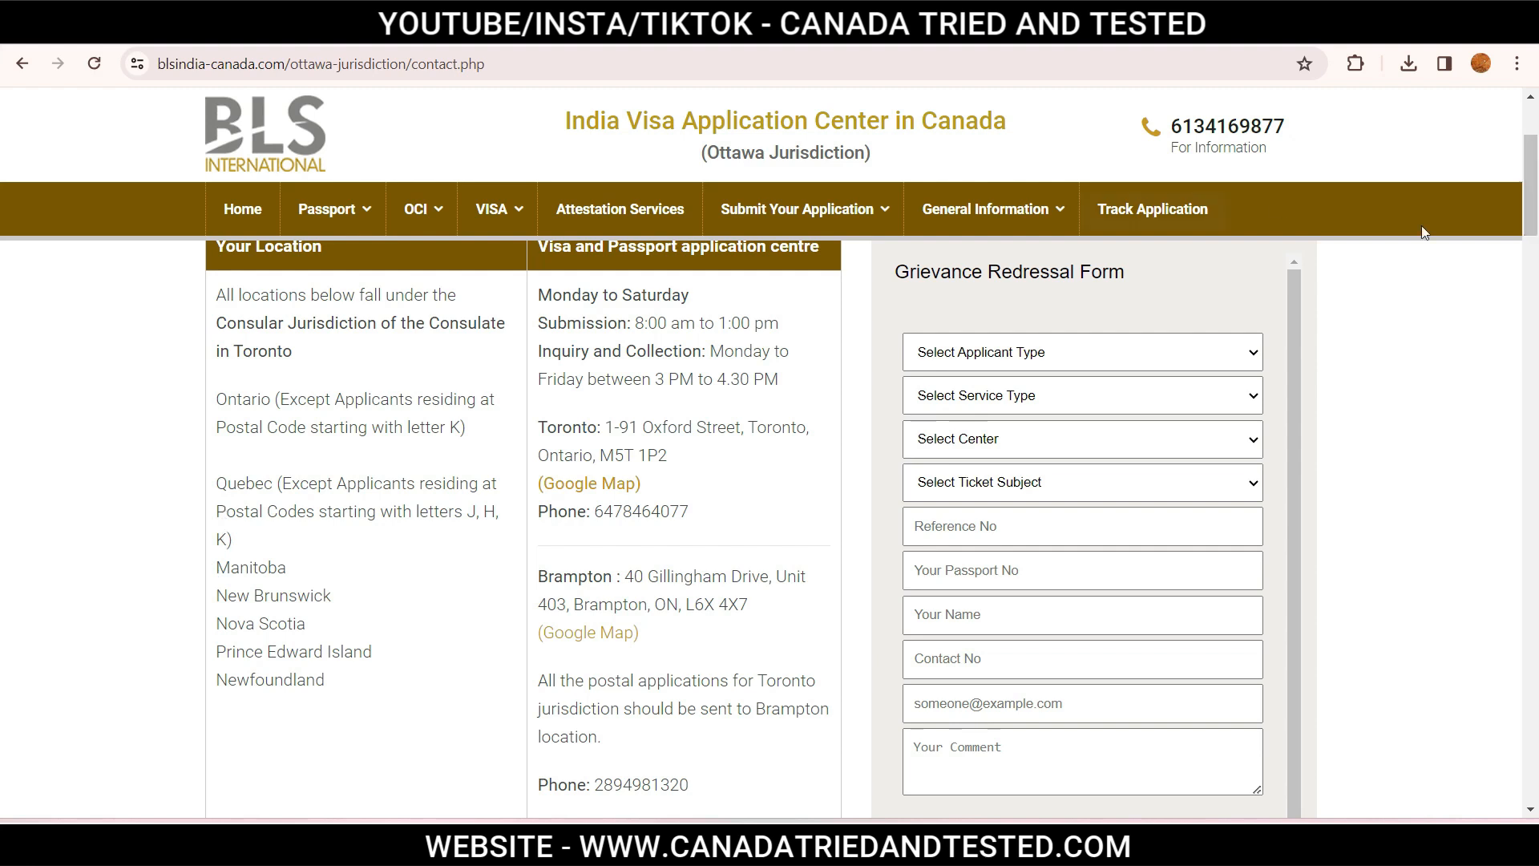
pyautogui.moveTo(1528, 213); pyautogui.dragTo(1529, 680)
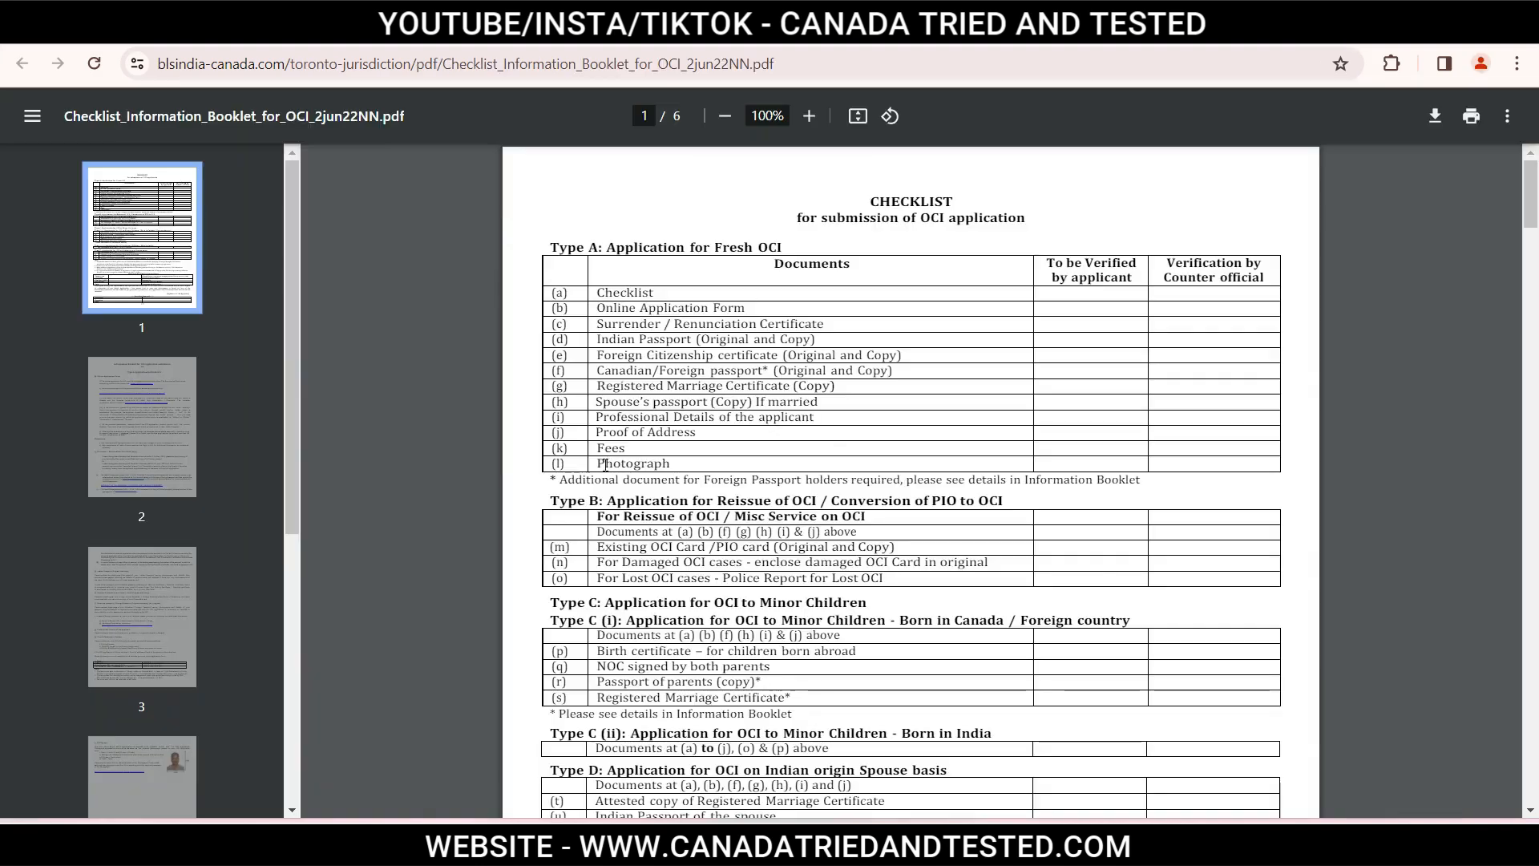
# Jump to page 4 and highlight the four photo specs: 2 x 2 inch, white background, dark clothes, eyes open.
pyautogui.click(670, 461)
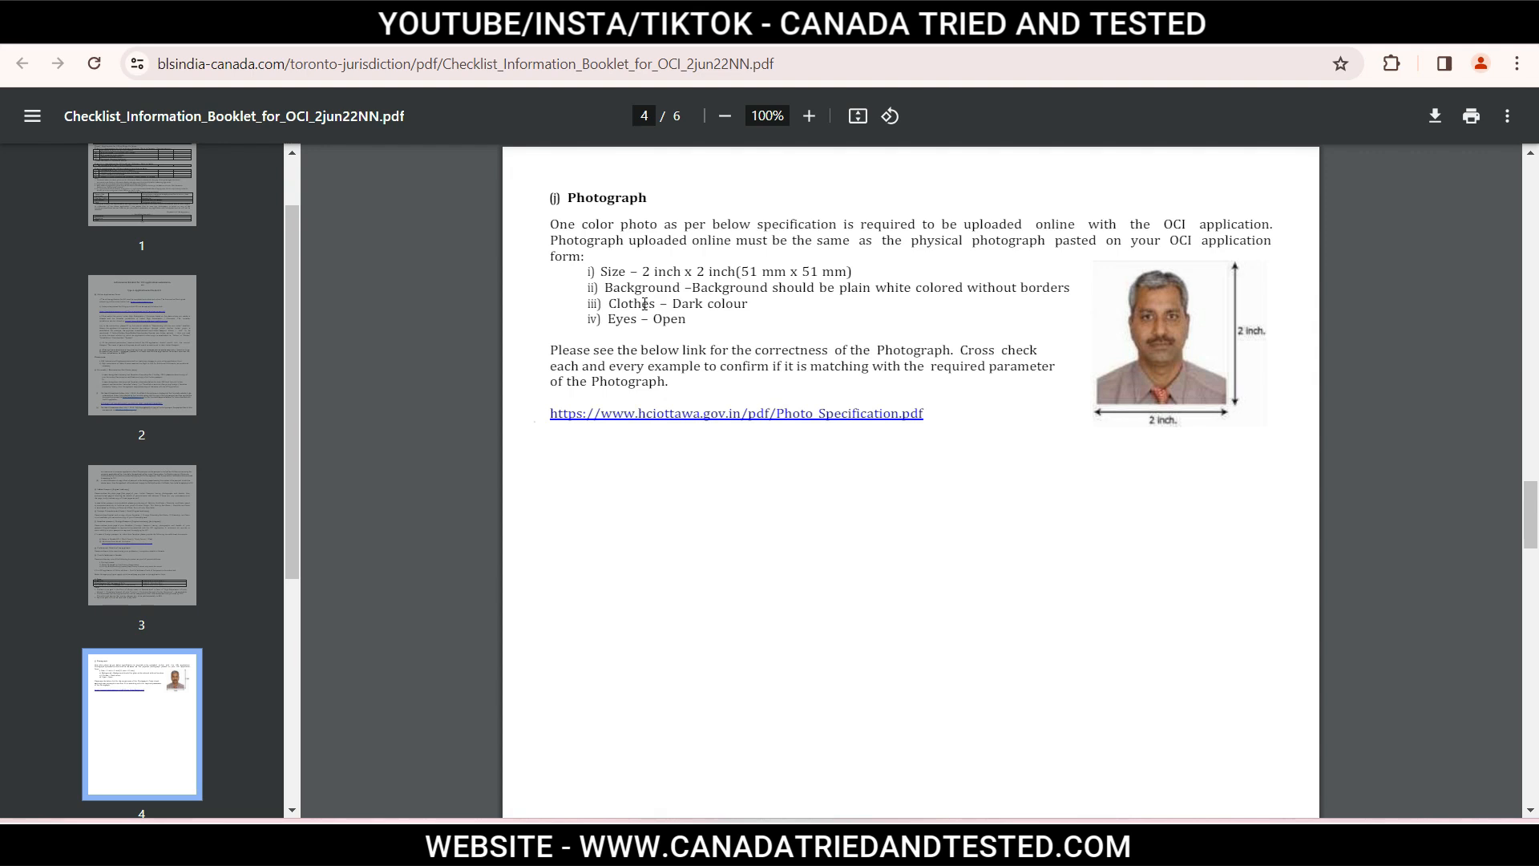
pyautogui.moveTo(595, 271); pyautogui.dragTo(687, 325)
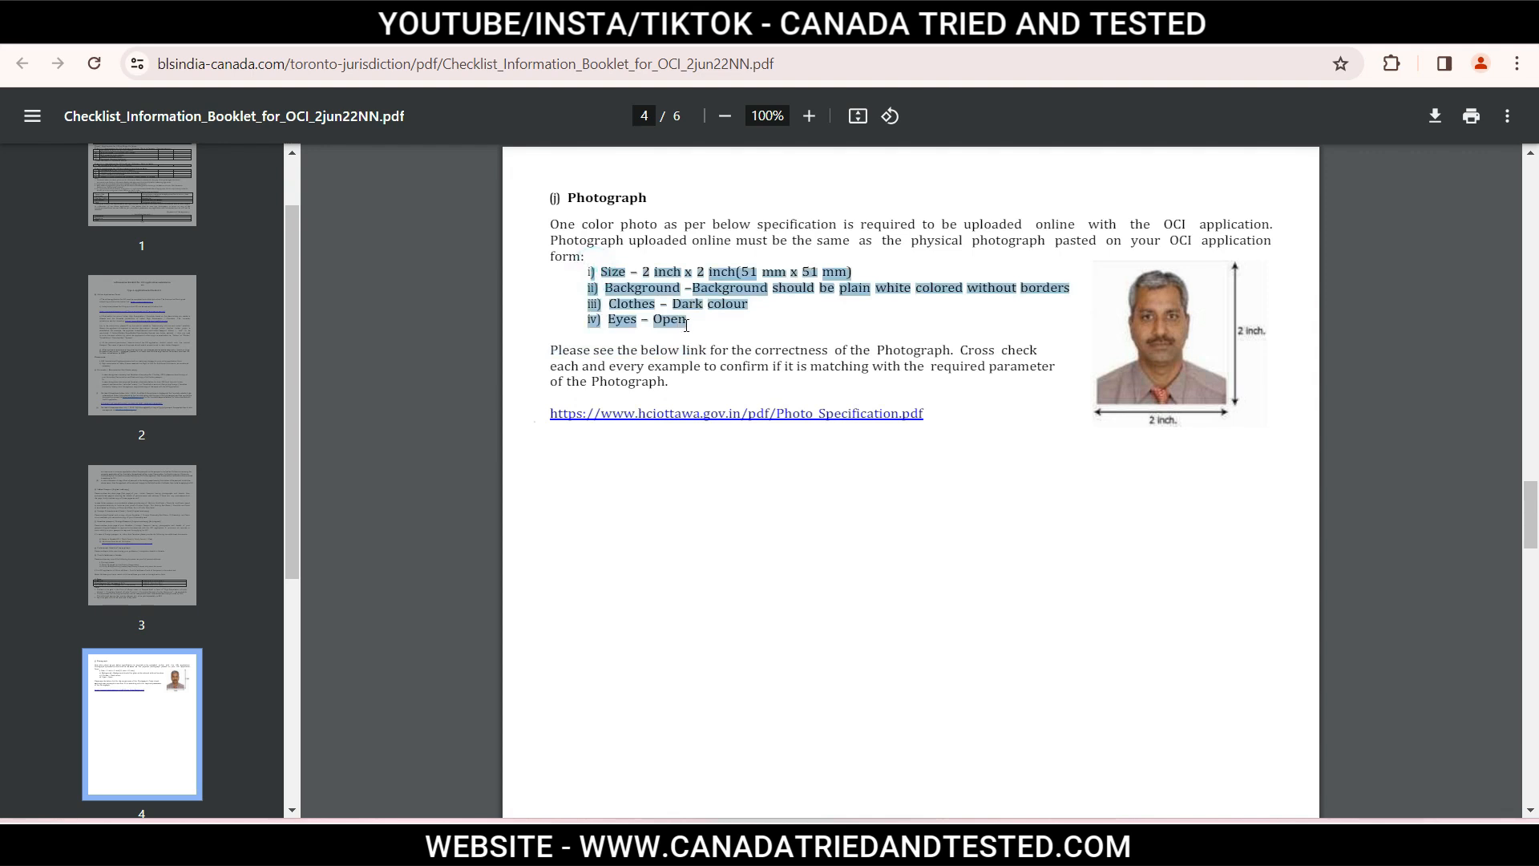
pyautogui.click(748, 332)
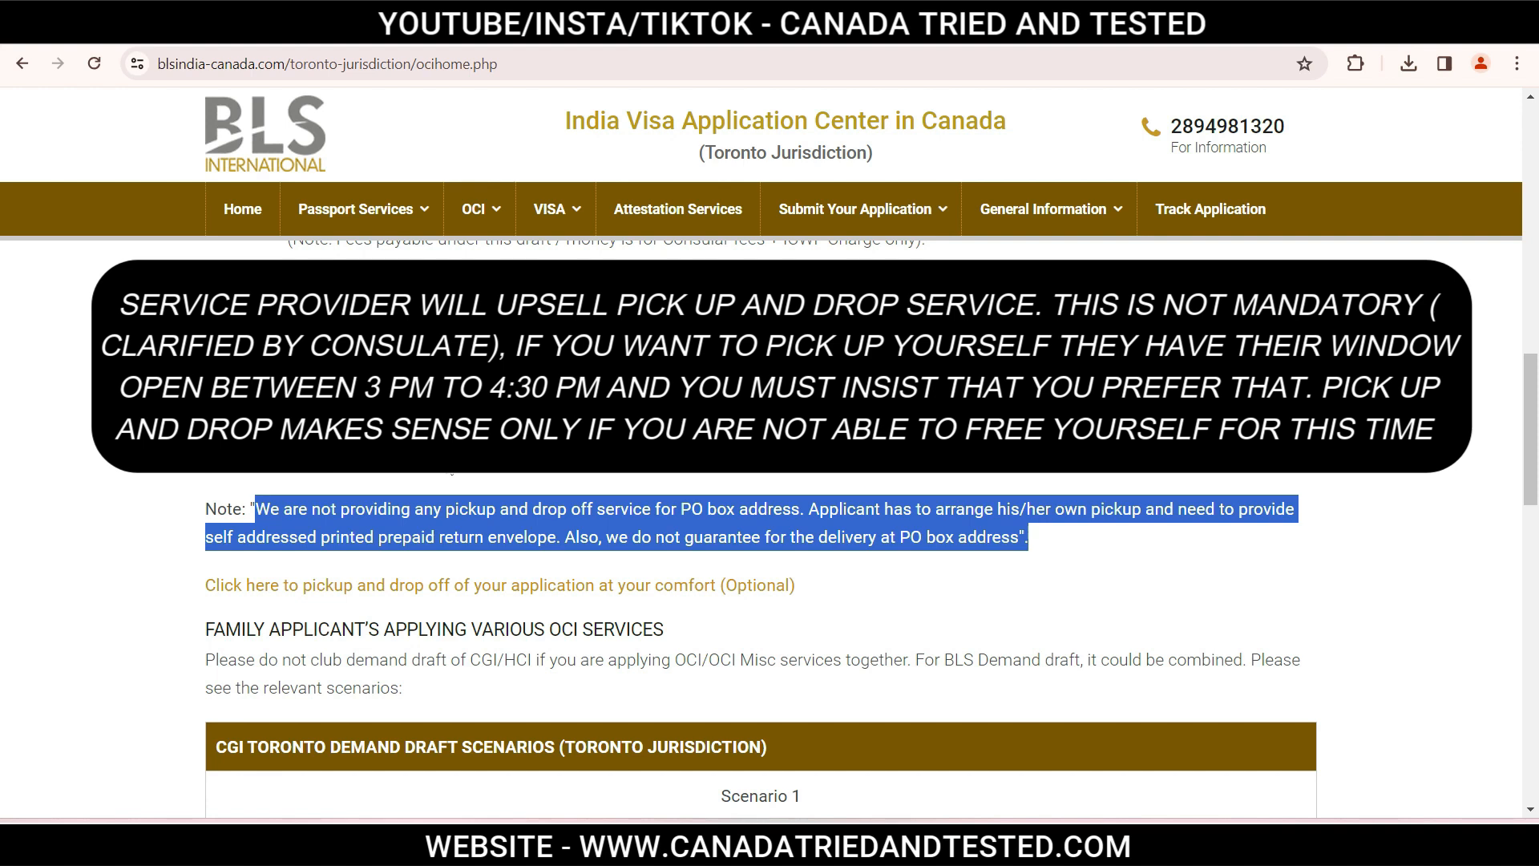
# Deselect the highlighted note about no pickup or drop-off for PO box addresses.
pyautogui.click(885, 572)
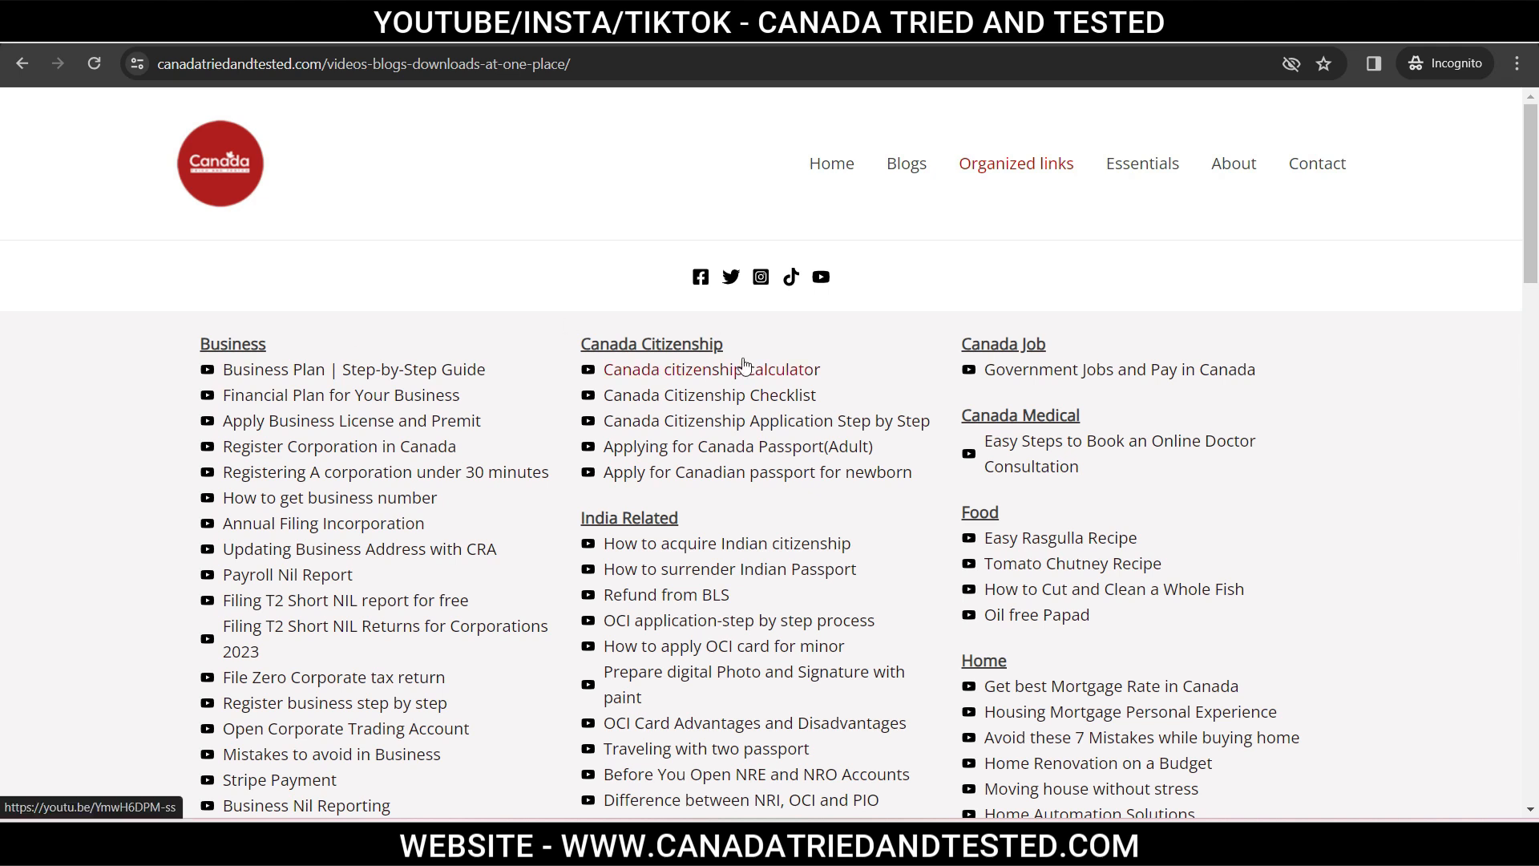
# Scroll through the Organized links page and the Tools page's recommended books and product listings.
pyautogui.moveTo(1531, 265); pyautogui.dragTo(1535, 447)
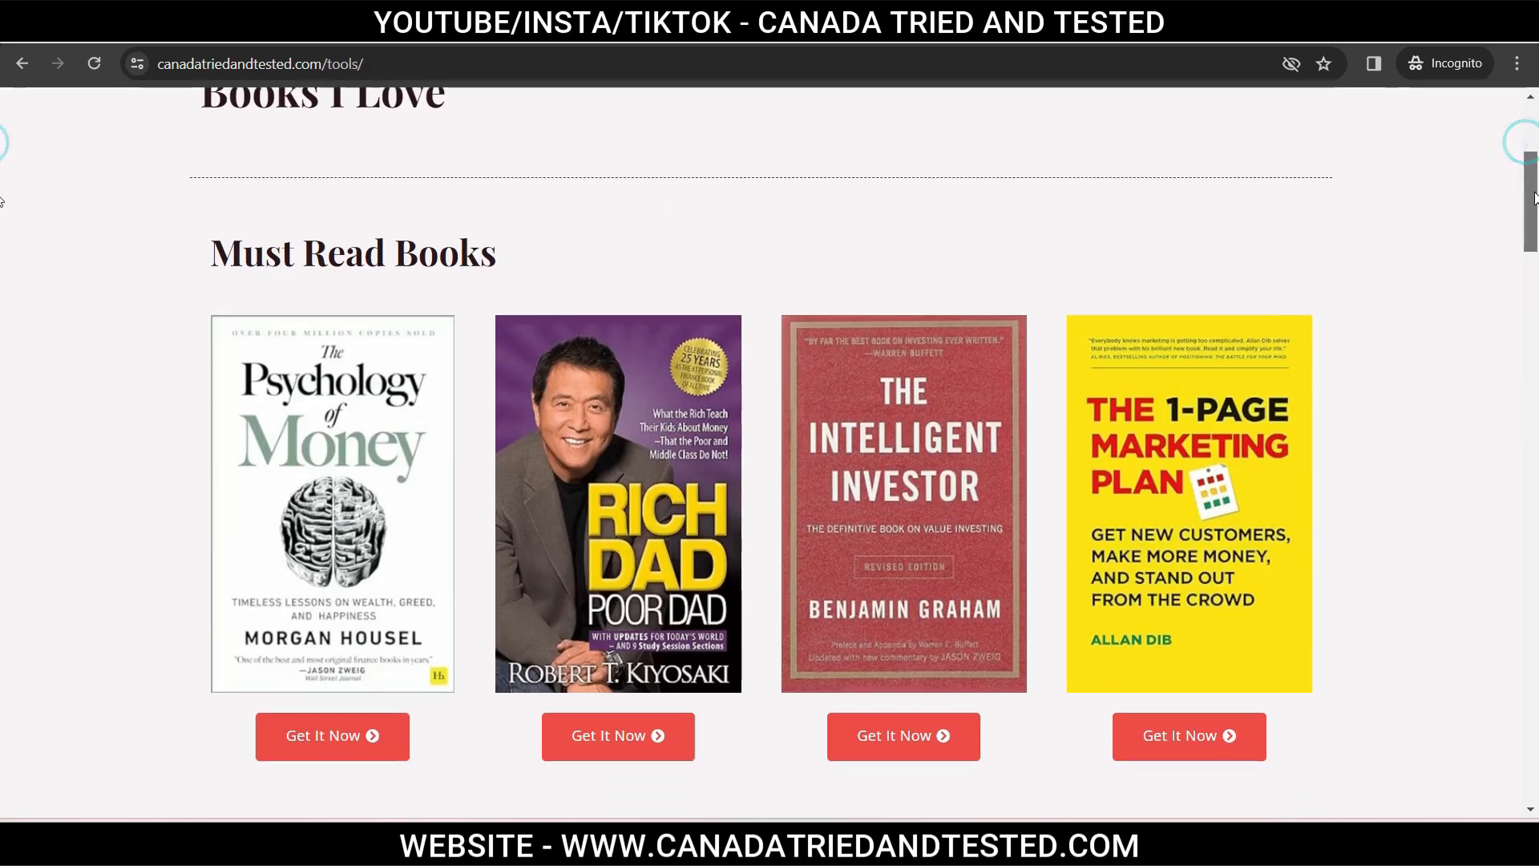
pyautogui.scroll(-9, 1, 257)
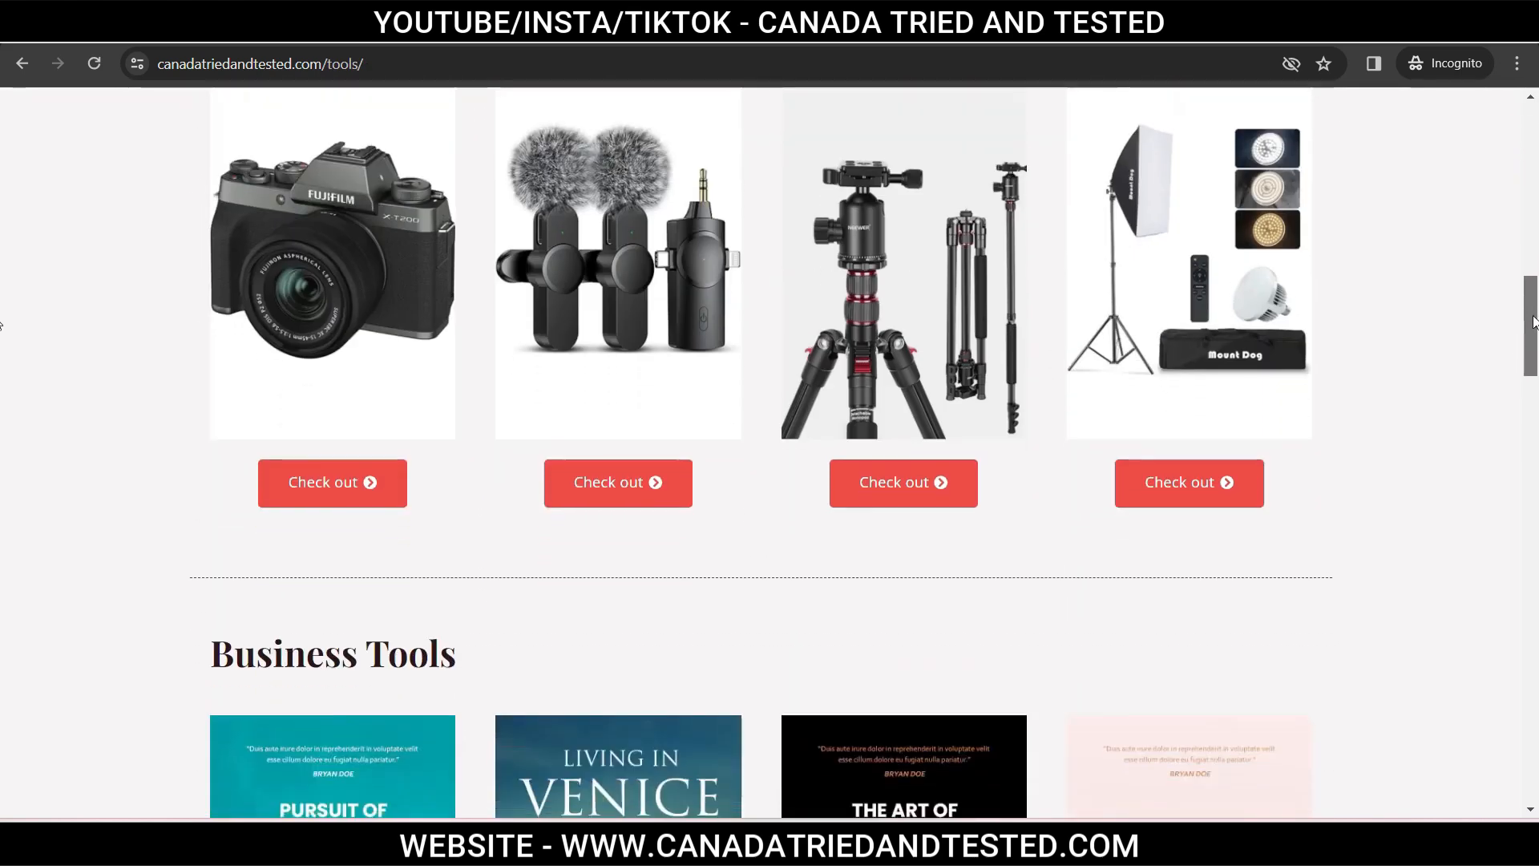
pyautogui.moveTo(1533, 322); pyautogui.dragTo(1512, 639)
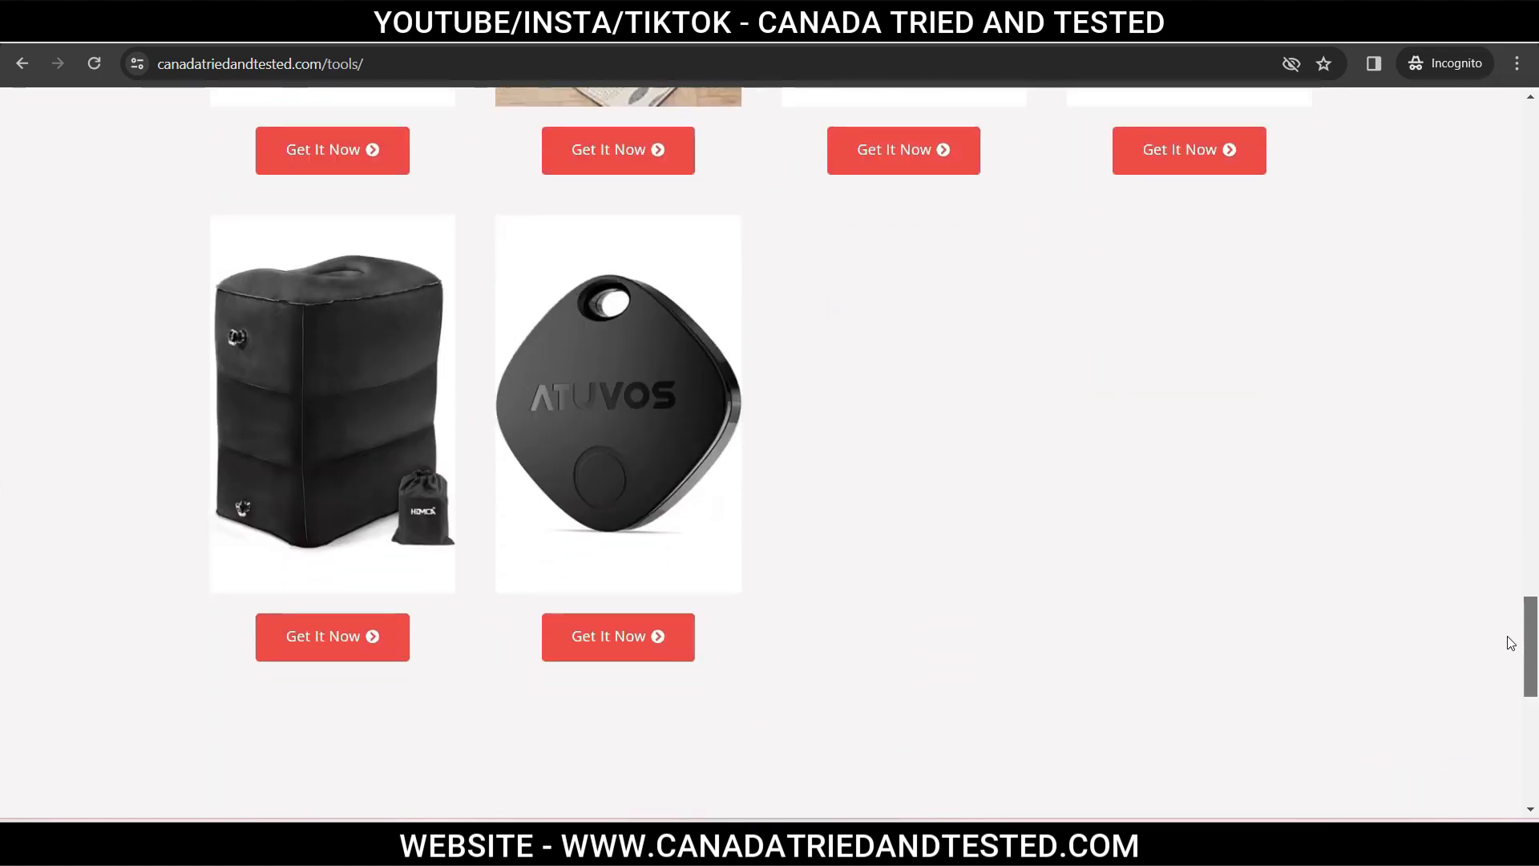